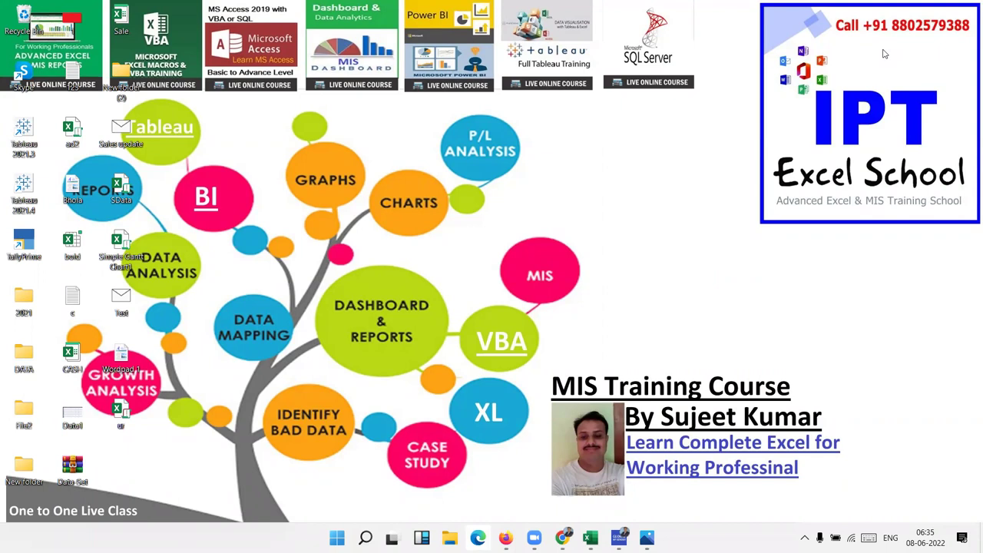
Launch Excel from the Start menu's pinned apps
{"action": "key", "text": "super"}
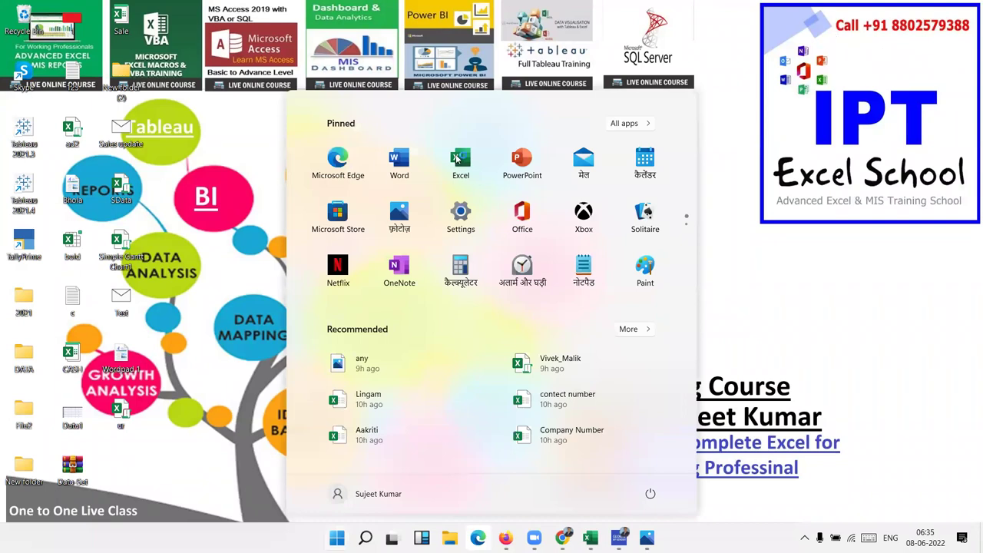
{"action": "left_click", "coordinate": [458, 157]}
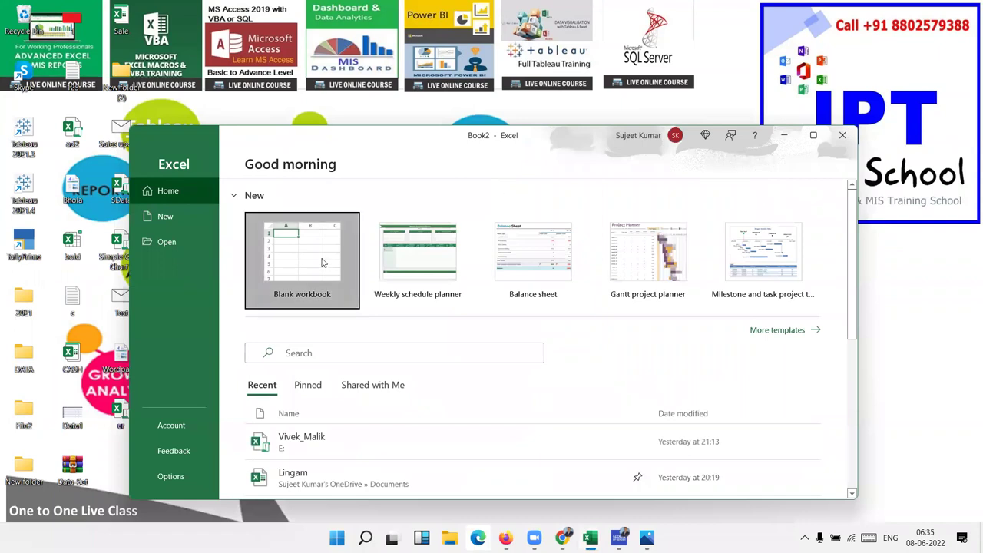
Start a blank workbook and enter a RANDBETWEEN(10,100) formula in A1
{"action": "left_click", "coordinate": [323, 263]}
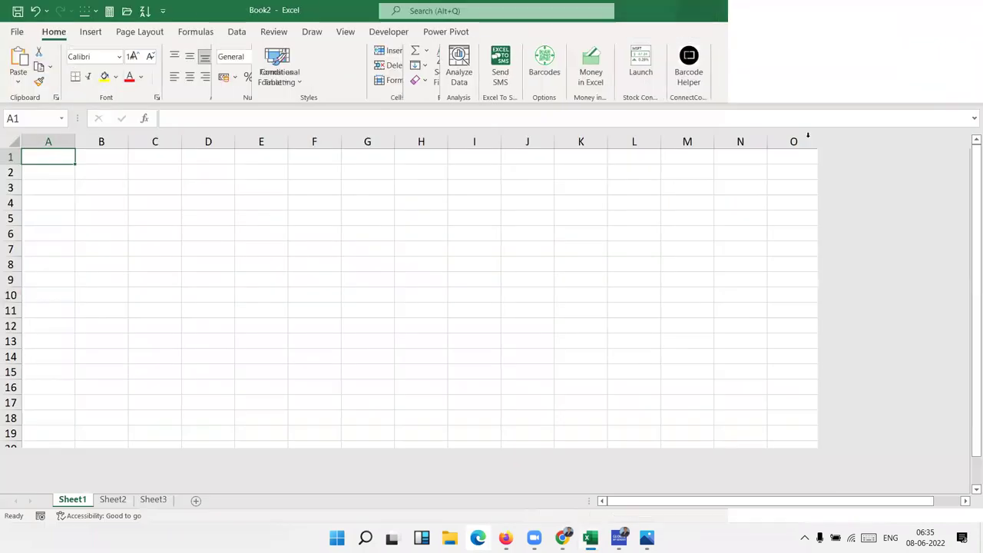
{"action": "type", "text": "="}
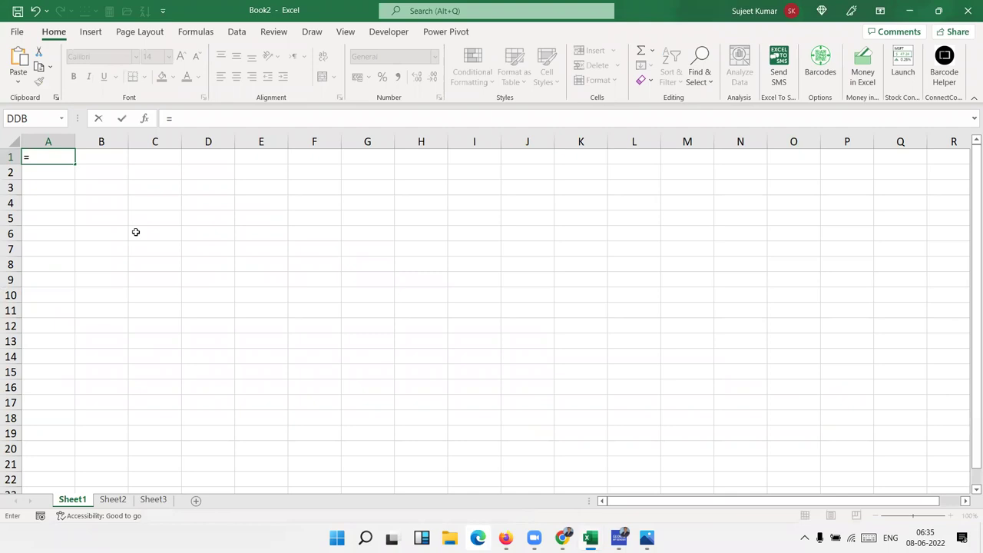
{"action": "type", "text": "ra"}
{"action": "key", "text": "Down"}
{"action": "key", "text": "Down"}
{"action": "key", "text": "Down"}
{"action": "key", "text": "Tab"}
{"action": "type", "text": "10"}
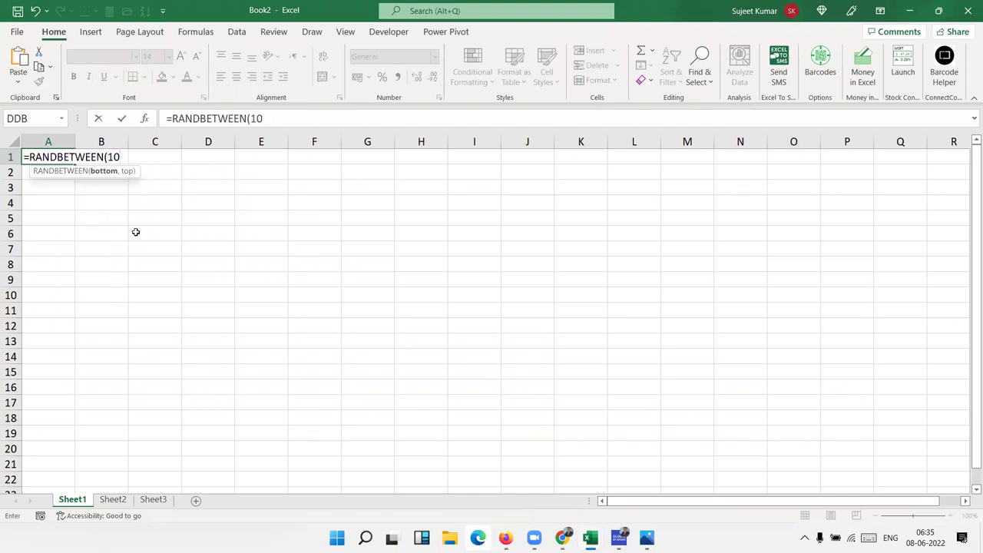
{"action": "type", "text": ",100"}
{"action": "key", "text": "Return"}
Fill A1:M19 with the random-number formula and paste it back as fixed values
{"action": "mouse_move", "coordinate": [66, 155]}
{"action": "left_mouse_down"}
{"action": "mouse_move", "coordinate": [645, 411]}
{"action": "mouse_move", "coordinate": [675, 443]}
{"action": "left_mouse_up"}
{"action": "key", "text": "ctrl+c"}
{"action": "left_click", "coordinate": [19, 81]}
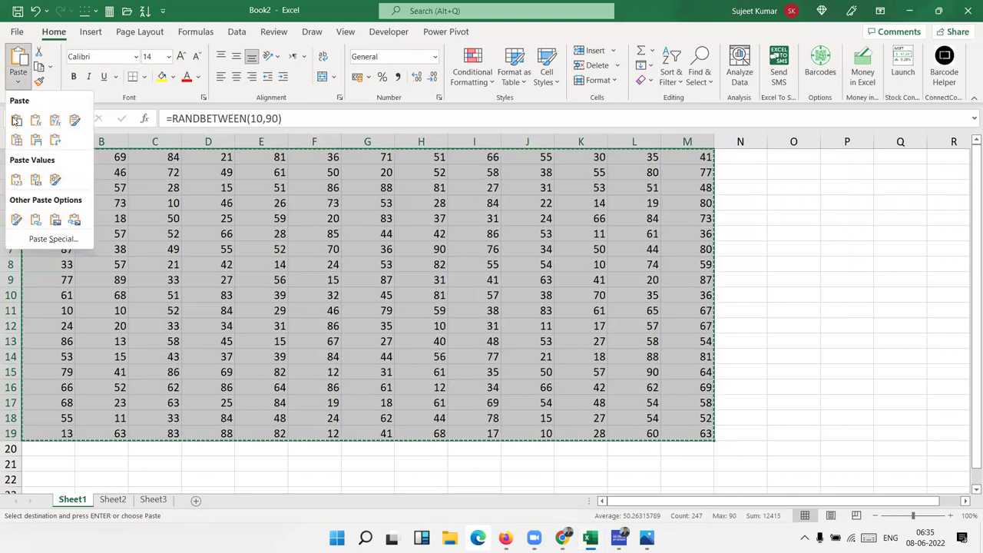
{"action": "left_click", "coordinate": [15, 181]}
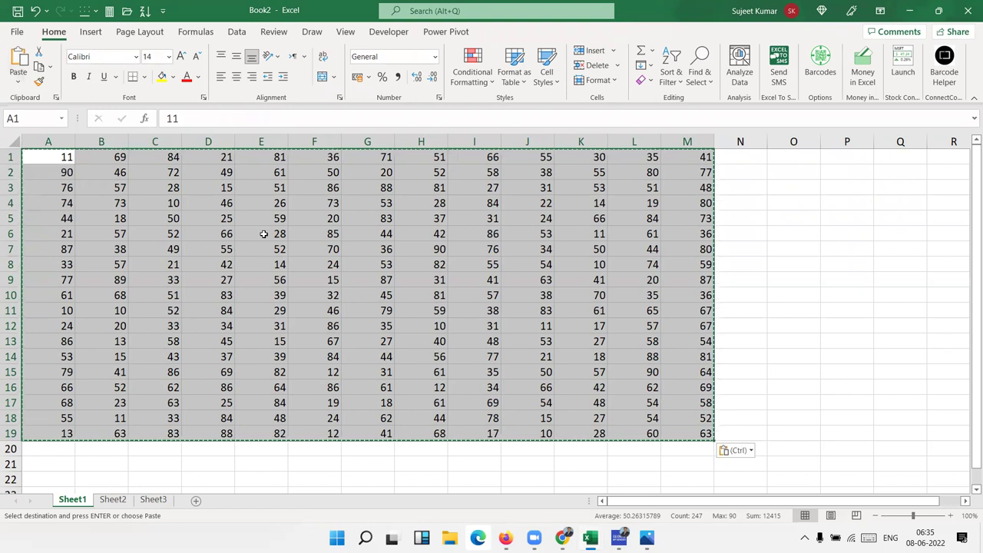
{"action": "left_click", "coordinate": [263, 233]}
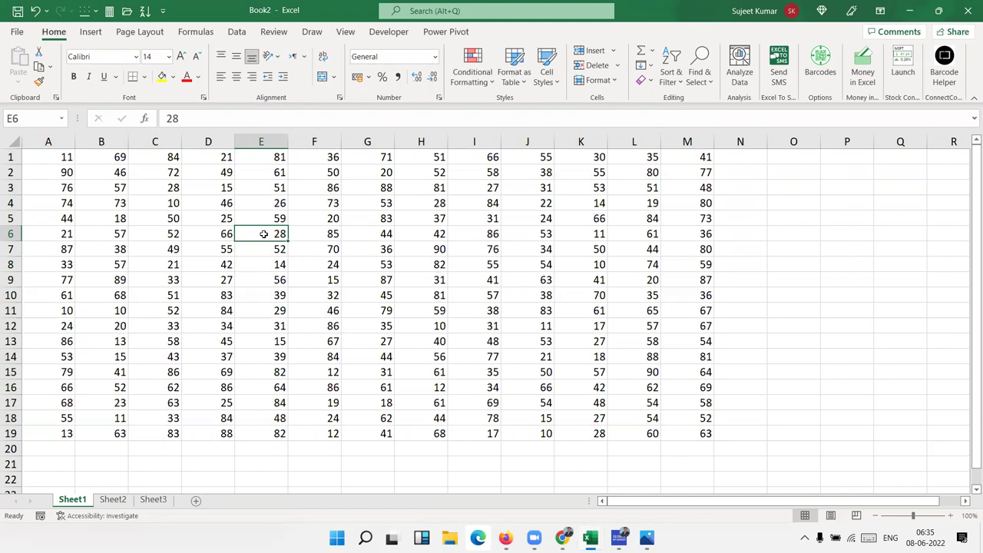
{"action": "left_click_drag", "start_coordinate": [63, 159], "coordinate": [686, 436]}
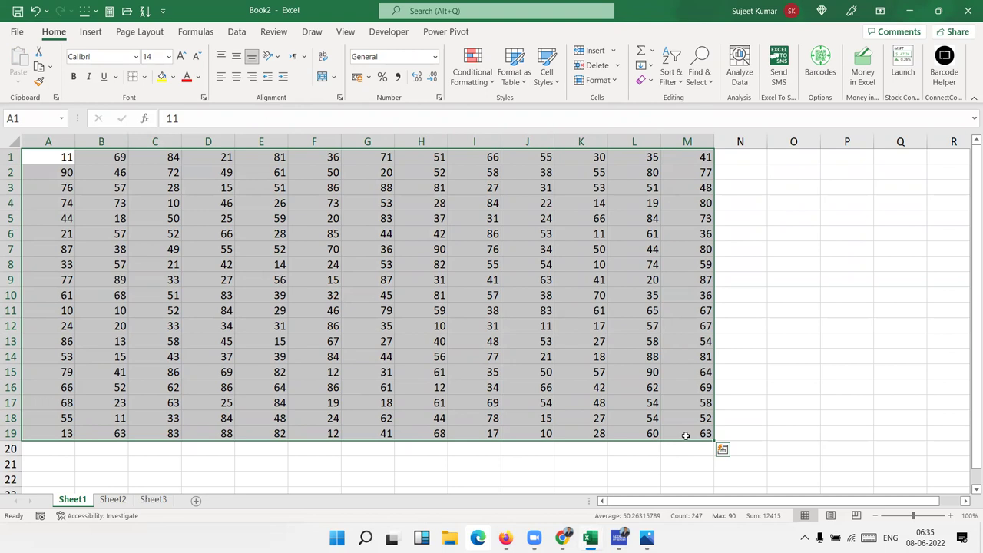
{"action": "left_click", "coordinate": [458, 342]}
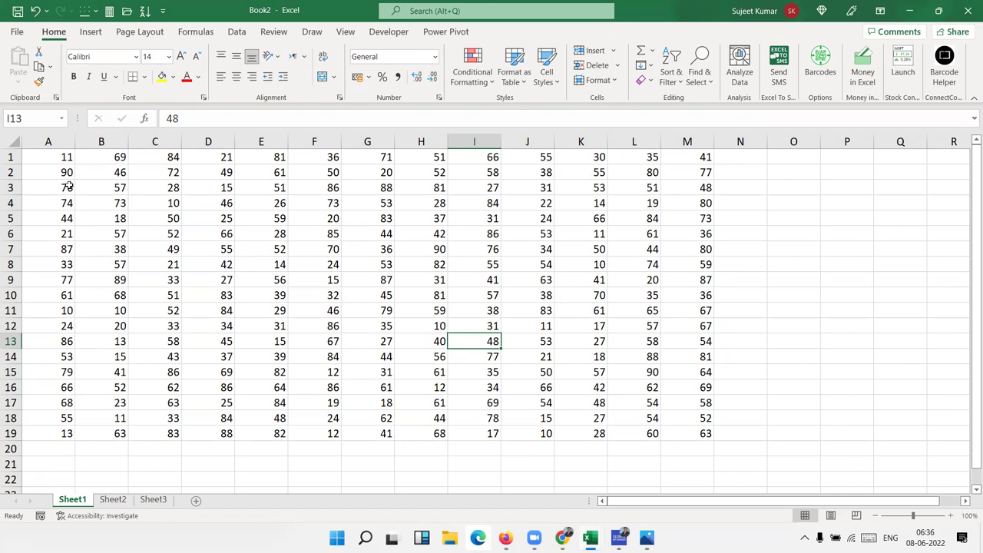
{"action": "mouse_move", "coordinate": [48, 157]}
{"action": "left_mouse_down"}
{"action": "mouse_move", "coordinate": [131, 211]}
{"action": "mouse_move", "coordinate": [599, 323]}
{"action": "mouse_move", "coordinate": [687, 430]}
{"action": "mouse_move", "coordinate": [4, 128]}
{"action": "left_mouse_up"}
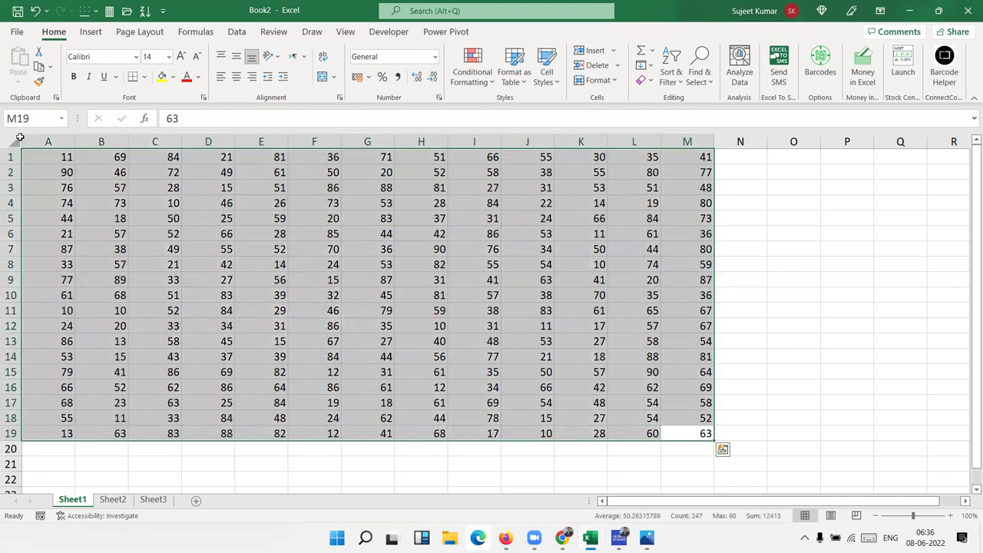
{"action": "mouse_move", "coordinate": [53, 156]}
{"action": "left_mouse_down"}
{"action": "mouse_move", "coordinate": [65, 177]}
{"action": "mouse_move", "coordinate": [619, 428]}
{"action": "mouse_move", "coordinate": [695, 434]}
{"action": "left_mouse_up"}
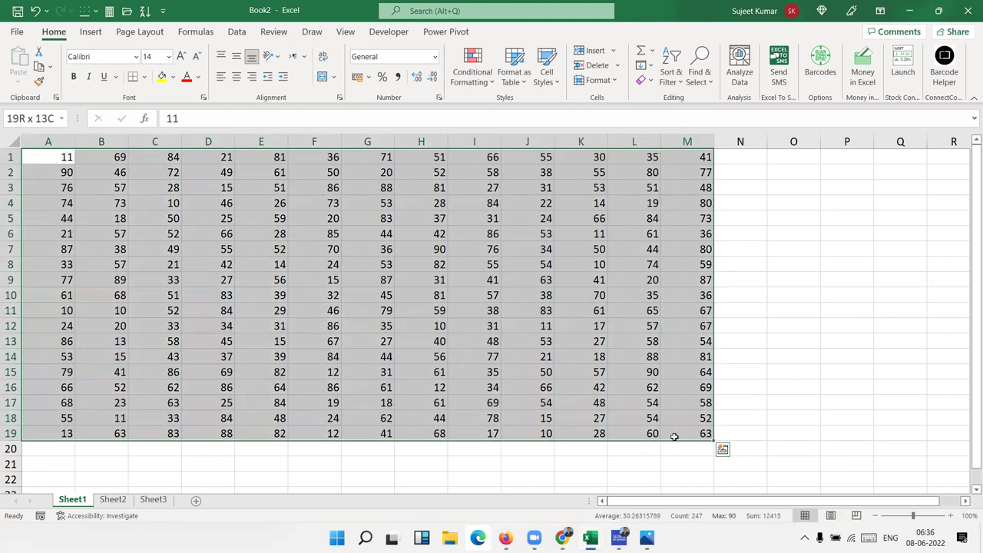
{"action": "left_click", "coordinate": [113, 205]}
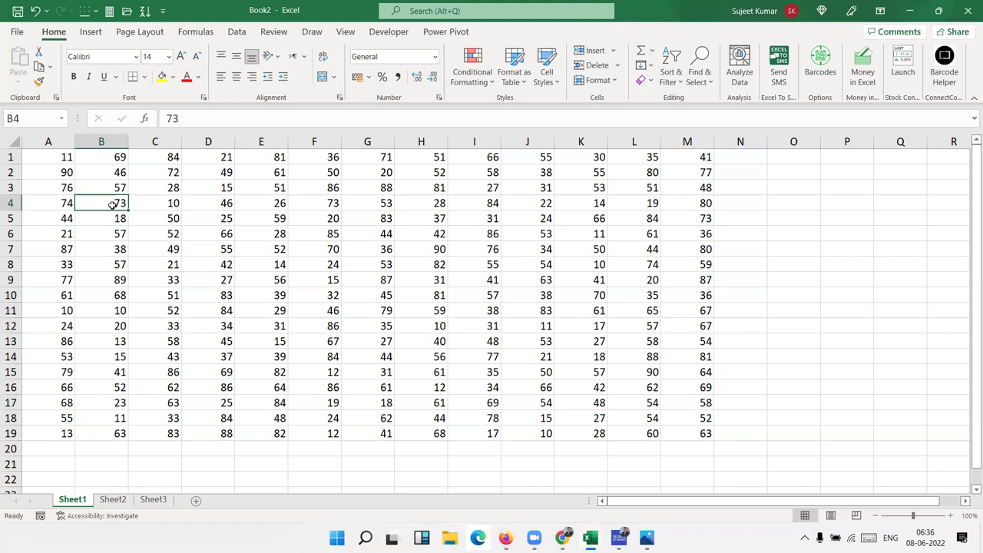
{"action": "left_click", "coordinate": [31, 158]}
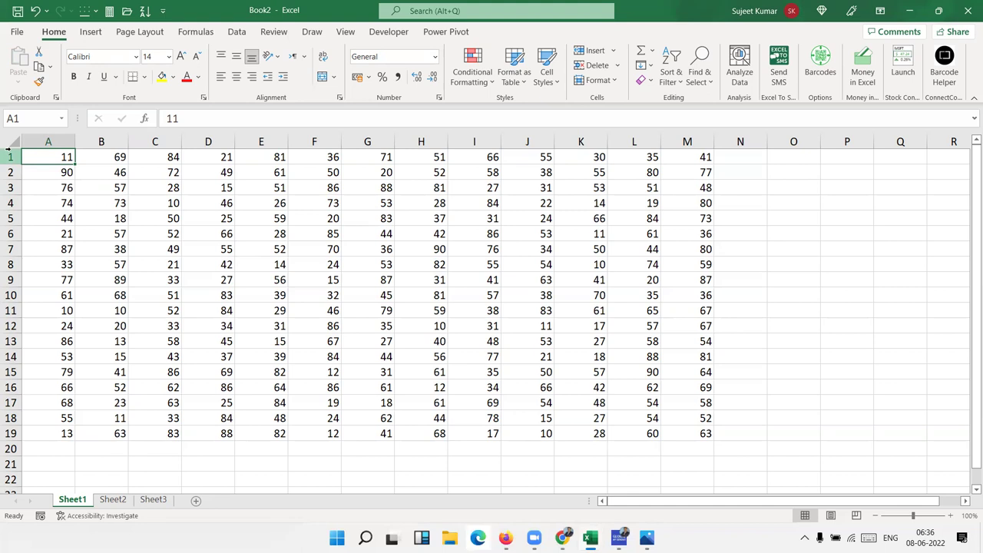
{"action": "left_click", "coordinate": [698, 433], "text": "shift"}
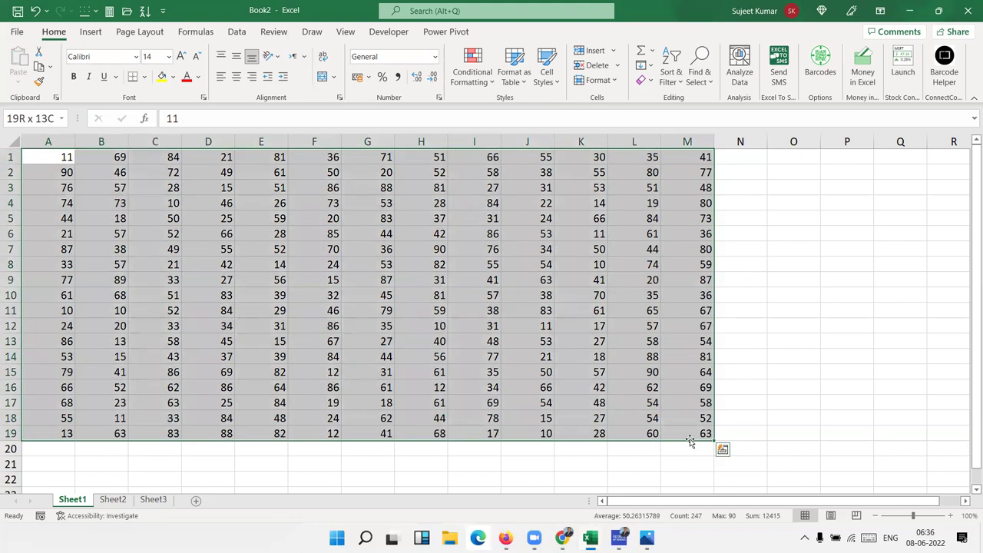
{"action": "left_click", "coordinate": [547, 359]}
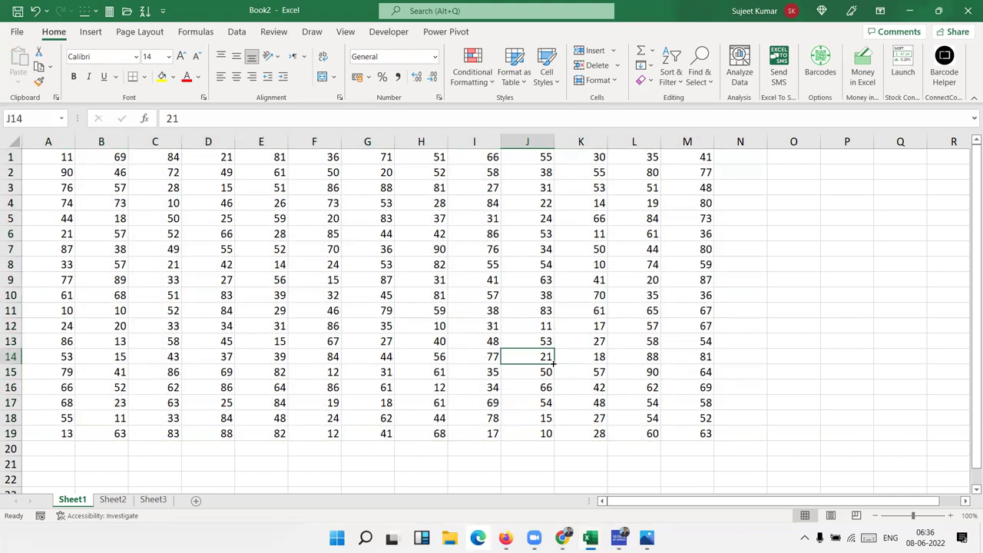
{"action": "left_click", "coordinate": [53, 156]}
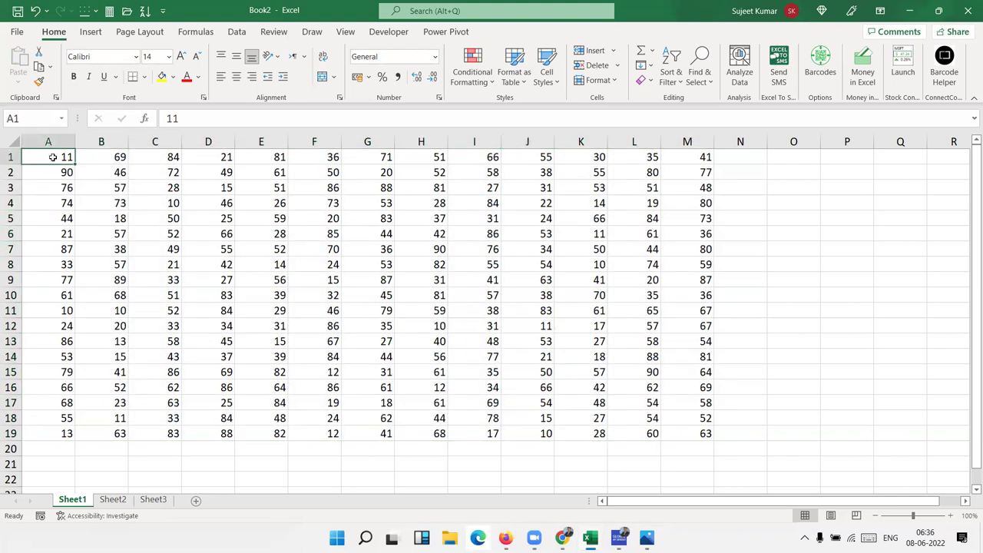
{"action": "left_click", "coordinate": [690, 434], "text": "shift"}
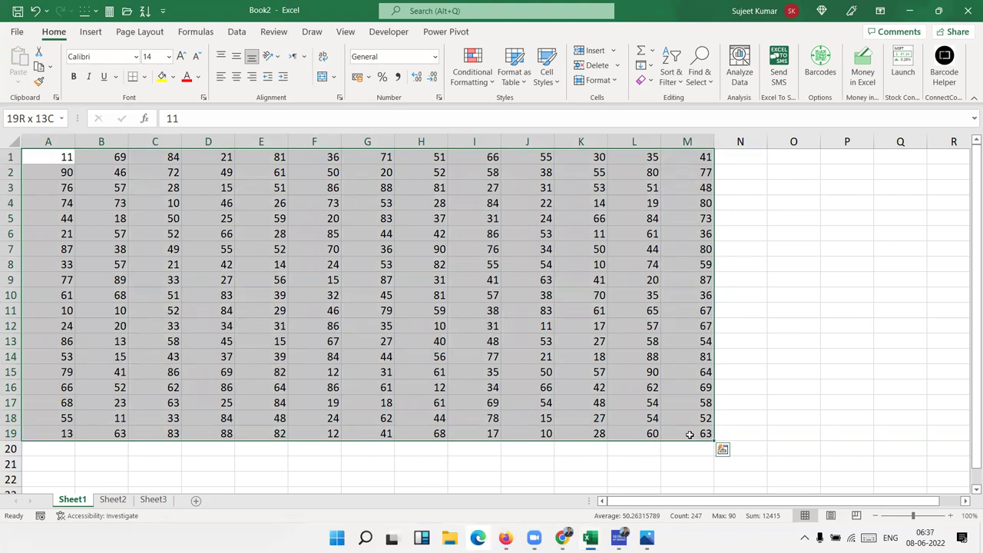
{"action": "left_click", "coordinate": [645, 410]}
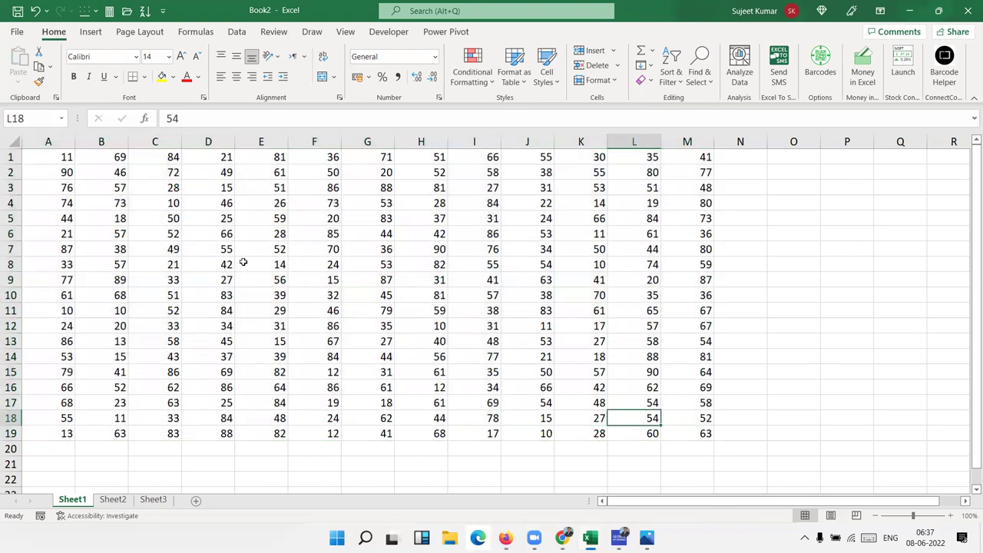
Select part of the data from A1 by extending across and down with Shift+arrows
{"action": "left_click", "coordinate": [61, 160]}
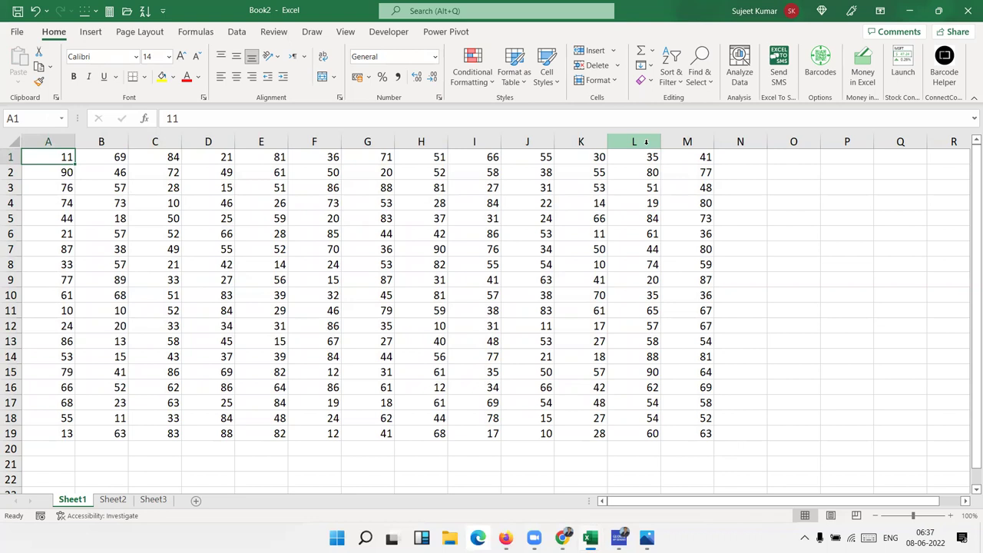
{"action": "key", "text": "shift+Right"}
{"action": "key", "text": "shift+Right"}
{"action": "key", "text": "shift+Right"}
{"action": "key", "text": "shift+Right"}
{"action": "key", "text": "shift+Right"}
{"action": "key", "text": "shift+Right"}
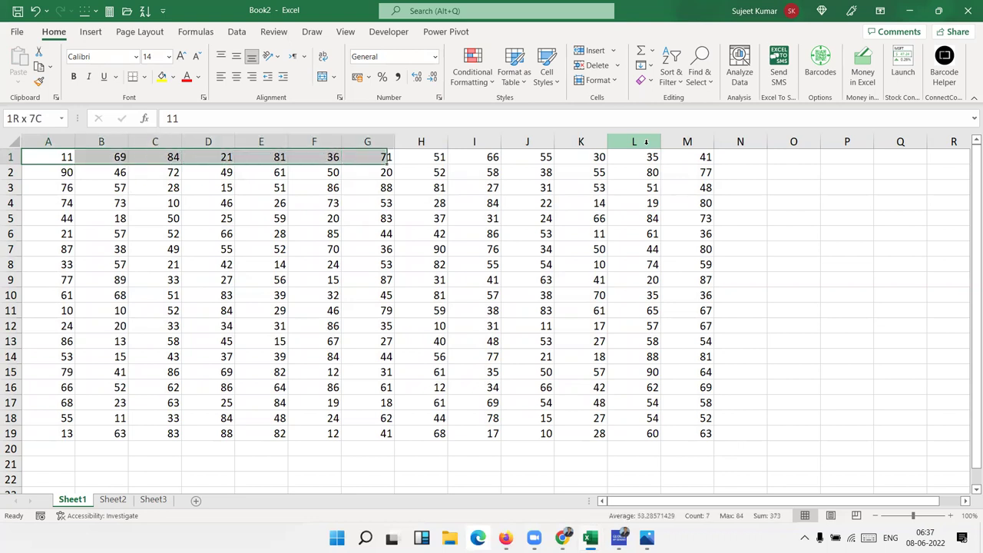
{"action": "key", "text": "shift+Right"}
{"action": "key", "text": "shift+Right"}
{"action": "key", "text": "shift+Right"}
{"action": "key", "text": "shift+Right"}
{"action": "key", "text": "shift+Right"}
{"action": "key", "text": "shift+Right"}
{"action": "key", "text": "shift+Down"}
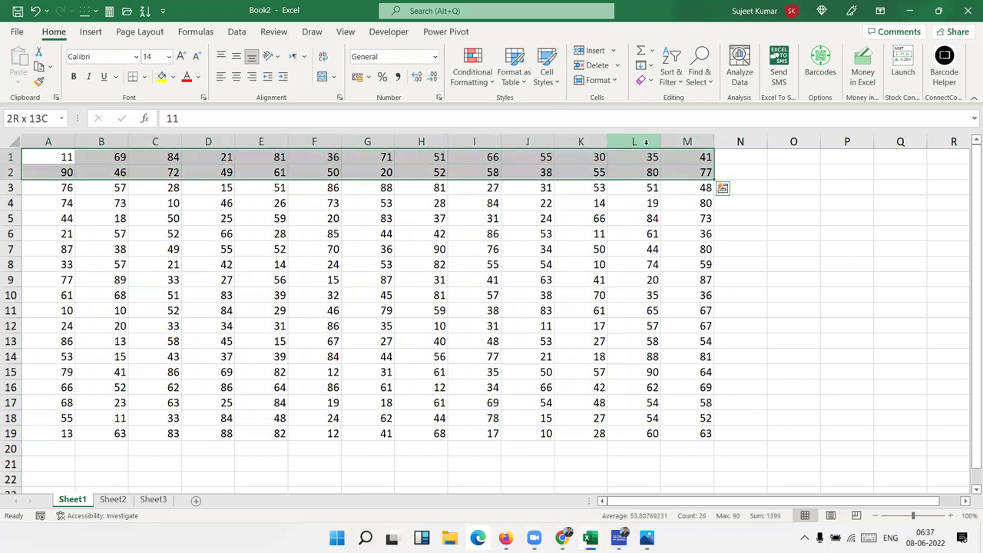
{"action": "key", "text": "shift+Down"}
{"action": "key", "text": "shift+Down"}
{"action": "key", "text": "shift+Down"}
{"action": "key", "text": "shift+Down"}
{"action": "key", "text": "shift+Down"}
{"action": "key", "text": "shift+Down"}
{"action": "key", "text": "shift+Down"}
{"action": "key", "text": "shift+Down"}
{"action": "key", "text": "shift+Down"}
{"action": "key", "text": "shift+Down"}
{"action": "key", "text": "shift+Down"}
{"action": "key", "text": "shift+Down"}
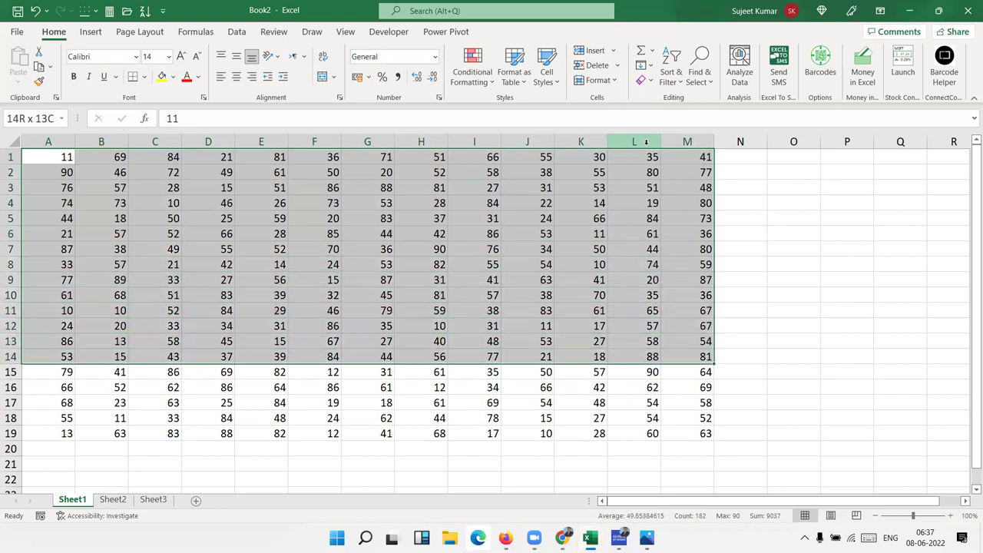
{"action": "key", "text": "shift+Down"}
{"action": "key", "text": "shift+Down"}
{"action": "key", "text": "shift+Down"}
{"action": "key", "text": "shift+Down"}
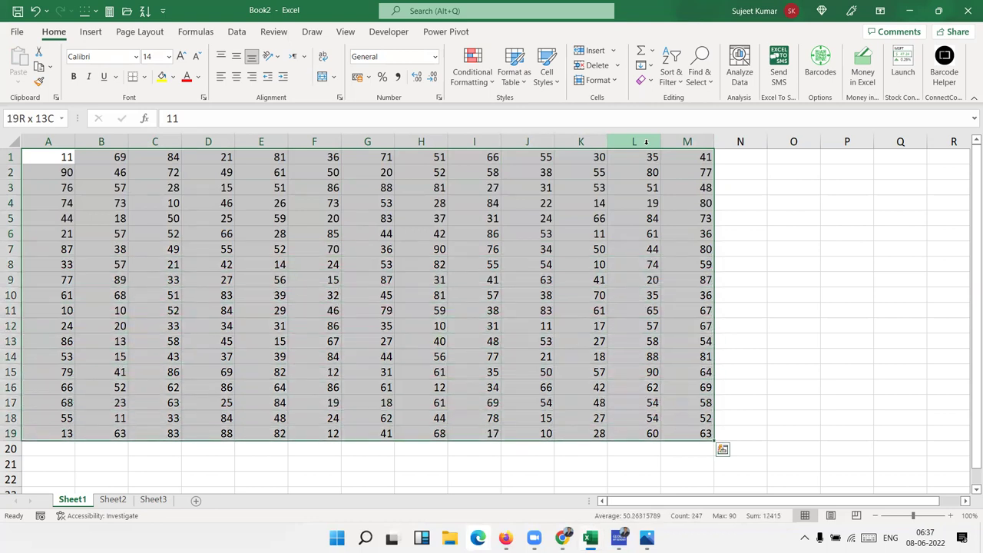
{"action": "key", "text": "Up"}
{"action": "key", "text": "shift+Right"}
{"action": "key", "text": "shift+Right"}
{"action": "key", "text": "shift+Right"}
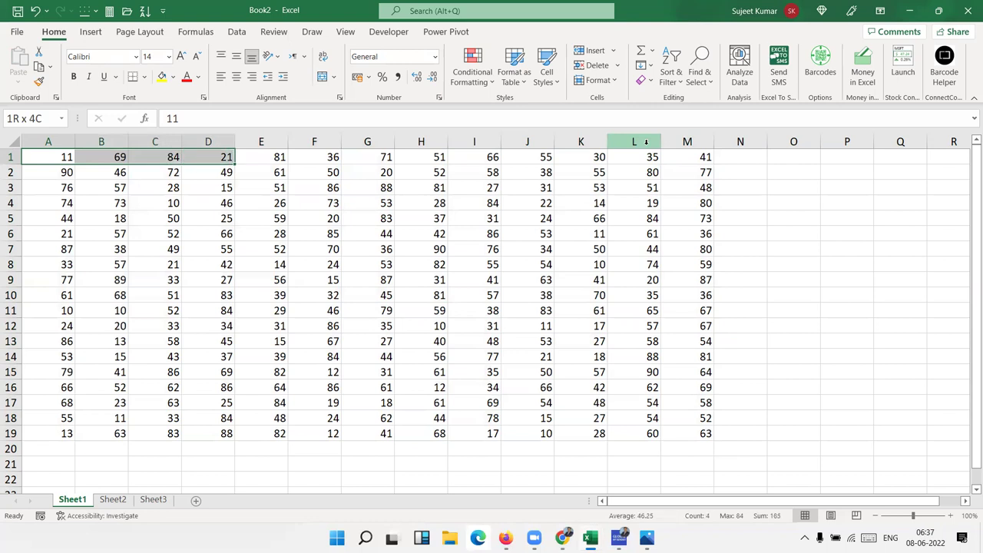
{"action": "key", "text": "shift+Right"}
{"action": "key", "text": "shift+Right"}
{"action": "key", "text": "shift+Right"}
{"action": "key", "text": "shift+Right"}
{"action": "key", "text": "shift+Right"}
{"action": "key", "text": "shift+Right"}
{"action": "key", "text": "shift+Right"}
{"action": "key", "text": "shift+Right"}
{"action": "key", "text": "shift+Down"}
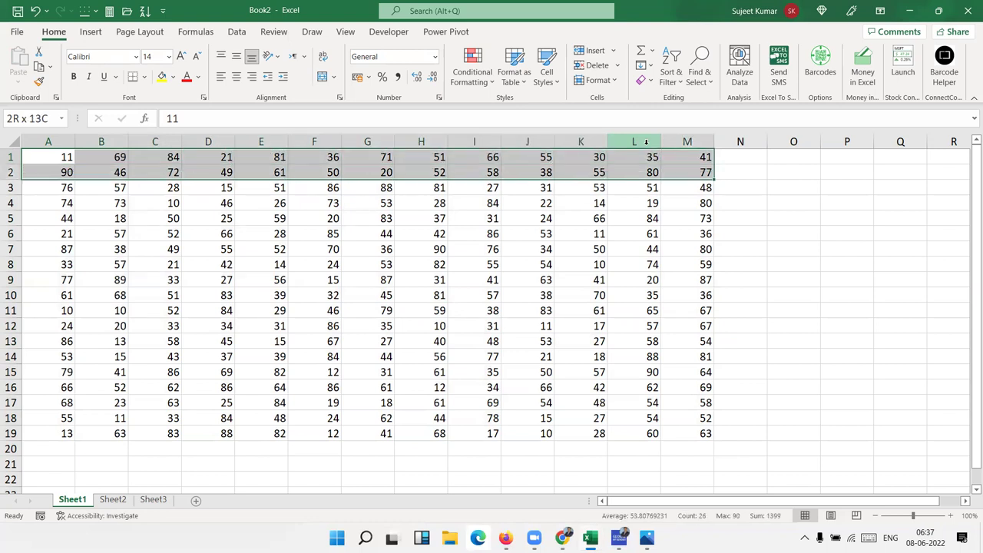
{"action": "key", "text": "shift+Down"}
{"action": "key", "text": "shift+Down"}
{"action": "key", "text": "shift+Down"}
{"action": "key", "text": "shift+Down"}
{"action": "key", "text": "shift+Down"}
{"action": "key", "text": "shift+Down"}
{"action": "key", "text": "shift+Down"}
{"action": "key", "text": "shift+Down"}
{"action": "key", "text": "shift+Down"}
{"action": "key", "text": "shift+Down"}
{"action": "key", "text": "shift+Down"}
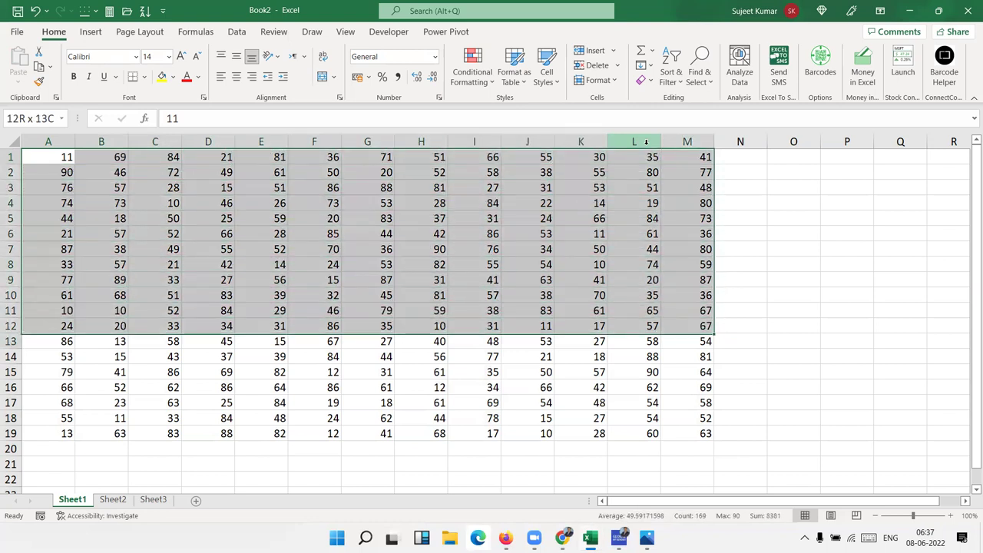
{"action": "key", "text": "shift+Down"}
{"action": "key", "text": "shift+Down"}
{"action": "key", "text": "shift+Down"}
{"action": "key", "text": "shift+Down"}
{"action": "key", "text": "shift+Down"}
{"action": "key", "text": "shift+Down"}
{"action": "key", "text": "shift+Down"}
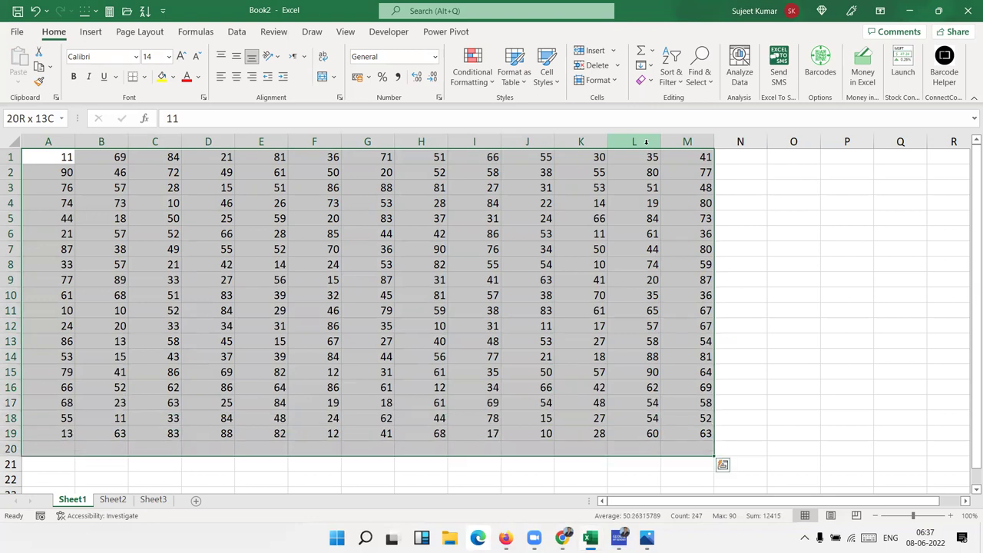
From cell A2, select the whole A1:M19 data block with Ctrl+A
{"action": "key", "text": "ctrl+Home"}
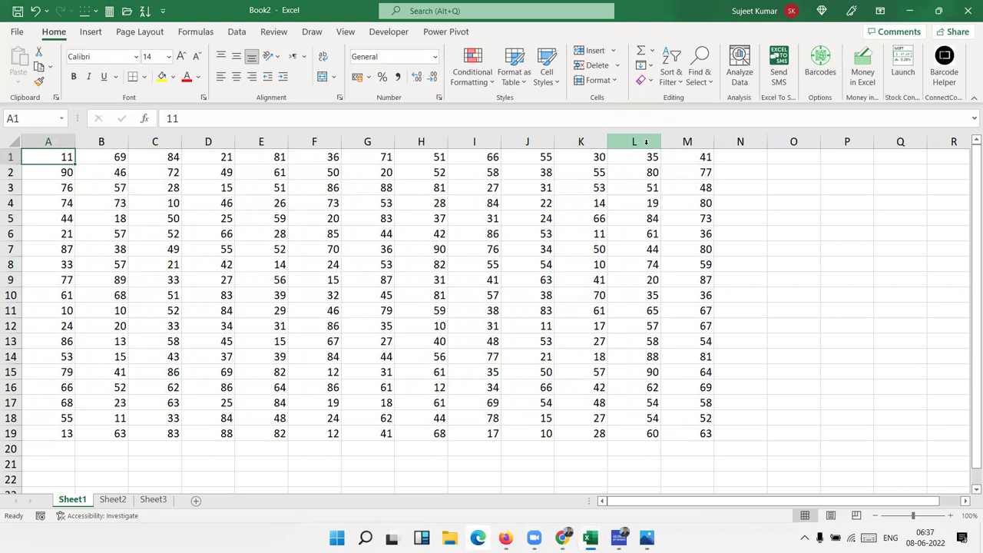
{"action": "key", "text": "Down"}
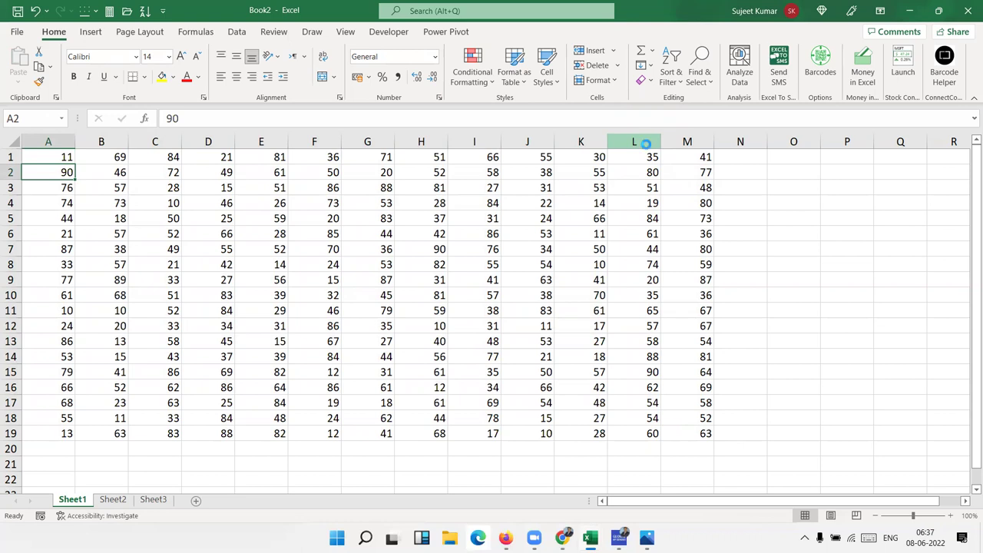
{"action": "key", "text": "ctrl+a"}
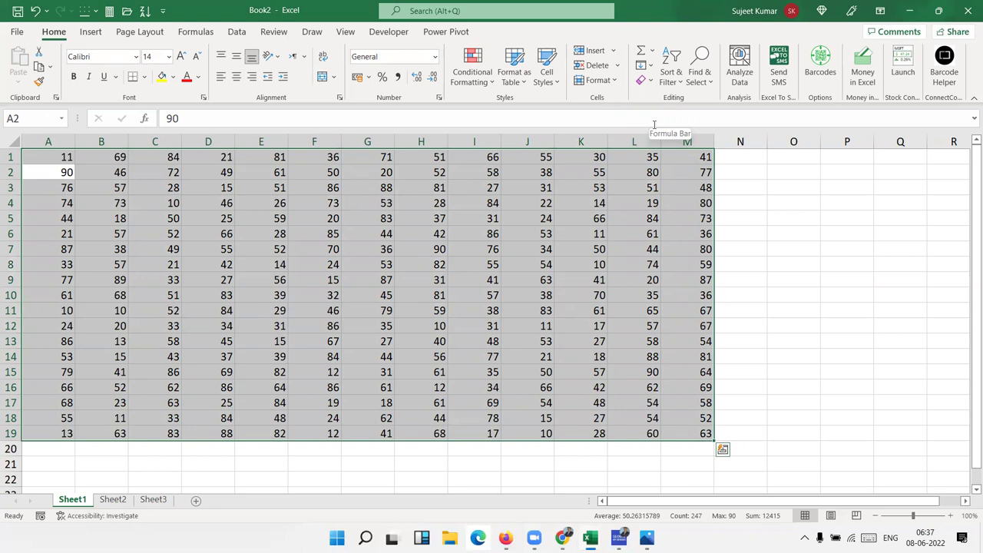
{"action": "left_click", "coordinate": [513, 201]}
{"action": "left_click", "coordinate": [381, 131]}
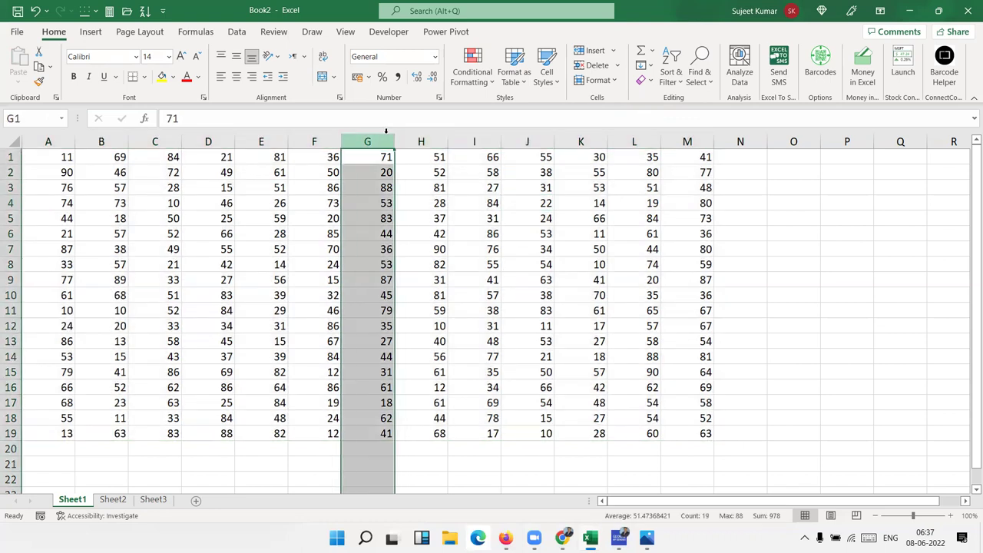
{"action": "key", "text": "ctrl+shift+plus"}
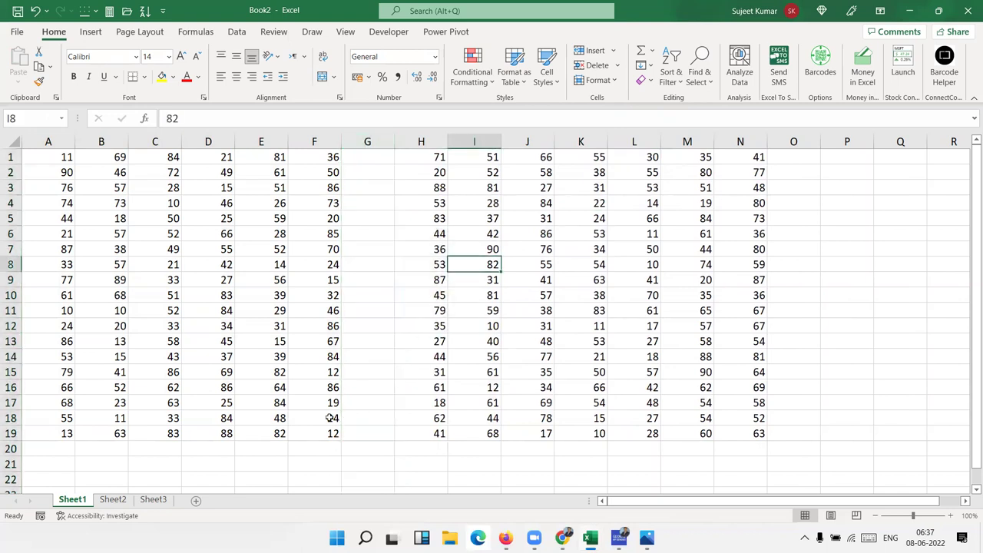
{"action": "left_click", "coordinate": [79, 217]}
{"action": "key", "text": "ctrl+a"}
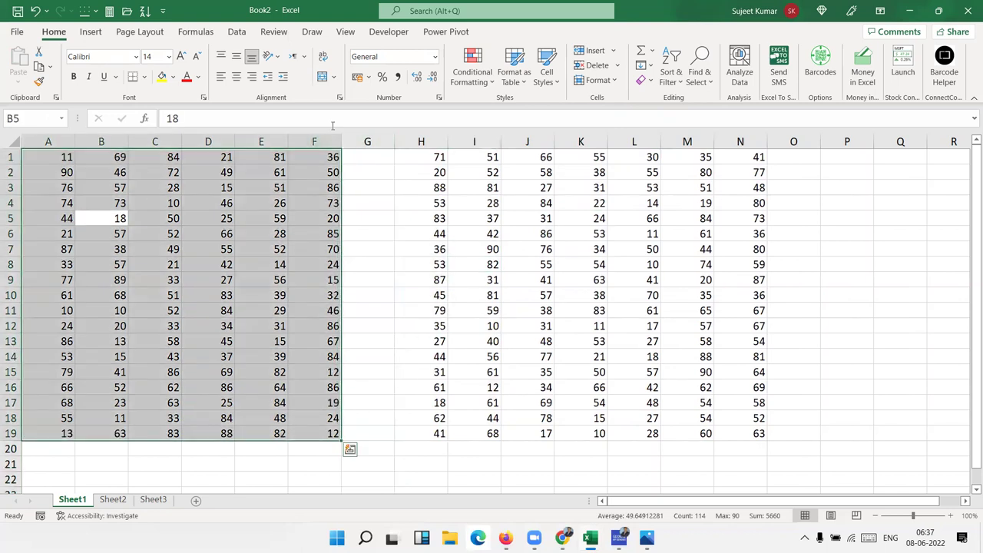
{"action": "left_click", "coordinate": [381, 175]}
{"action": "left_click", "coordinate": [10, 310]}
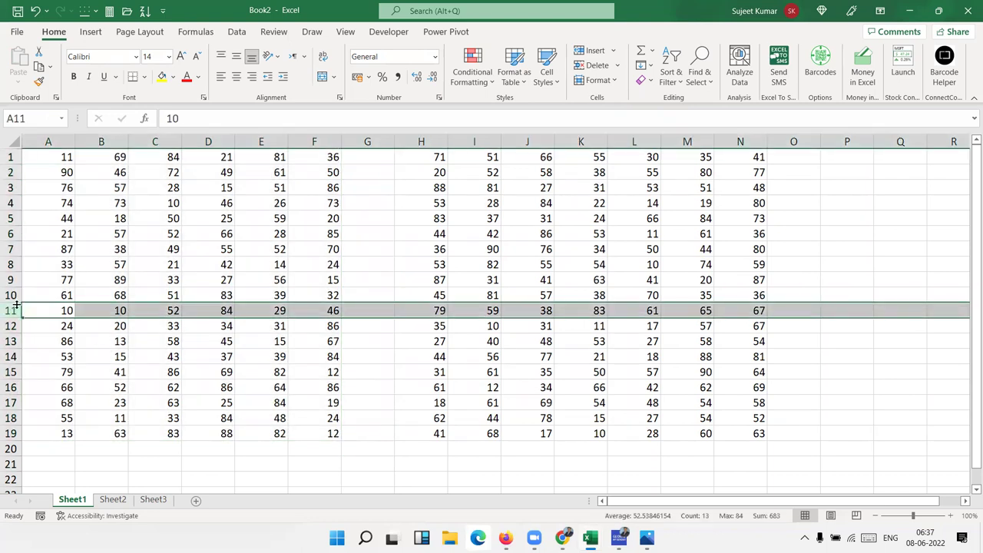
{"action": "key", "text": "ctrl+plus"}
{"action": "left_click", "coordinate": [36, 251]}
{"action": "key", "text": "ctrl+a"}
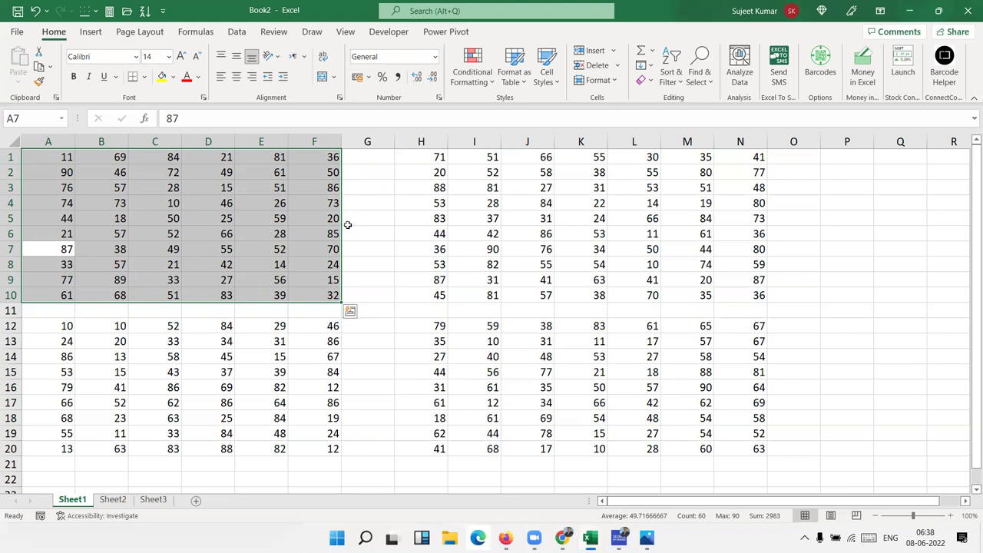
{"action": "left_click_drag", "start_coordinate": [372, 175], "coordinate": [391, 288]}
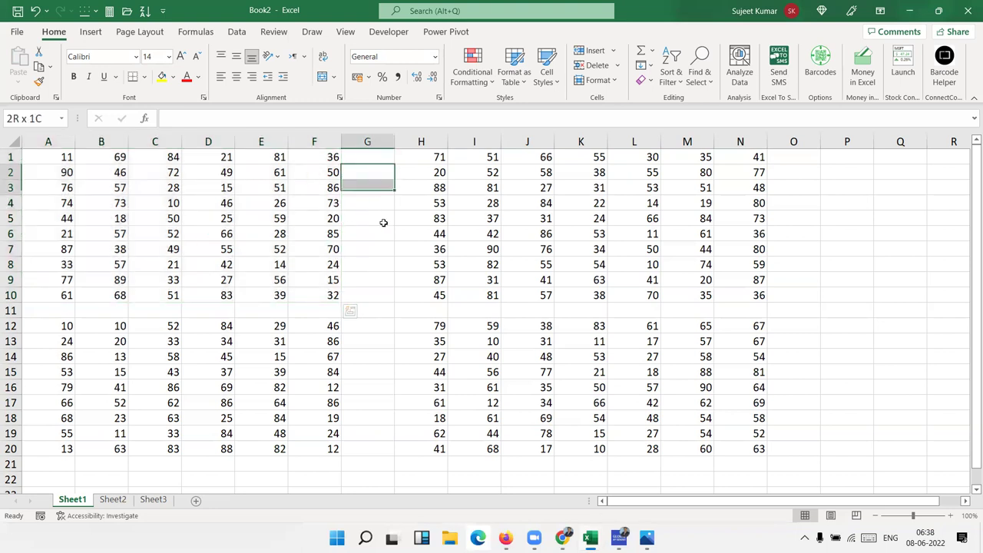
{"action": "left_click", "coordinate": [369, 309]}
{"action": "type", "text": "20"}
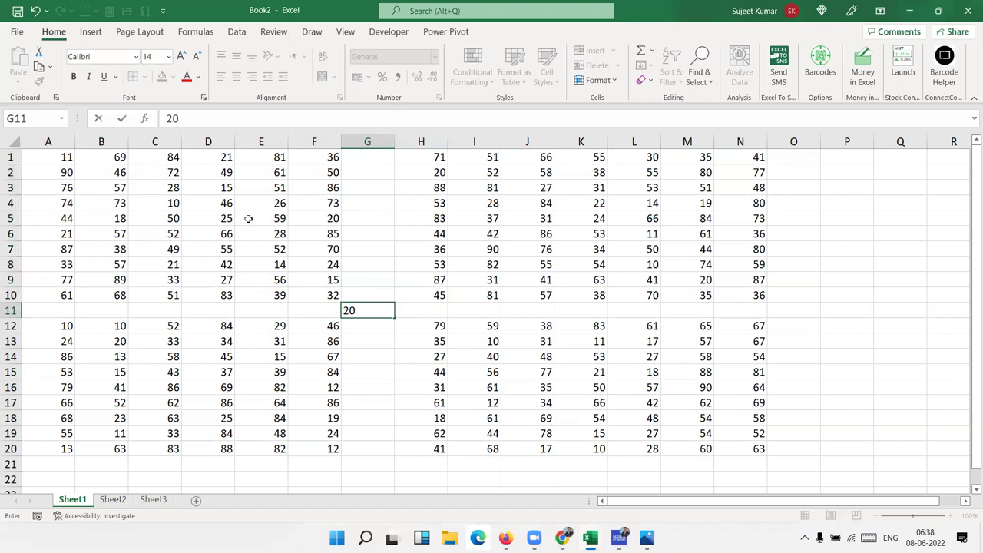
{"action": "left_click", "coordinate": [247, 218]}
{"action": "key", "text": "ctrl+a"}
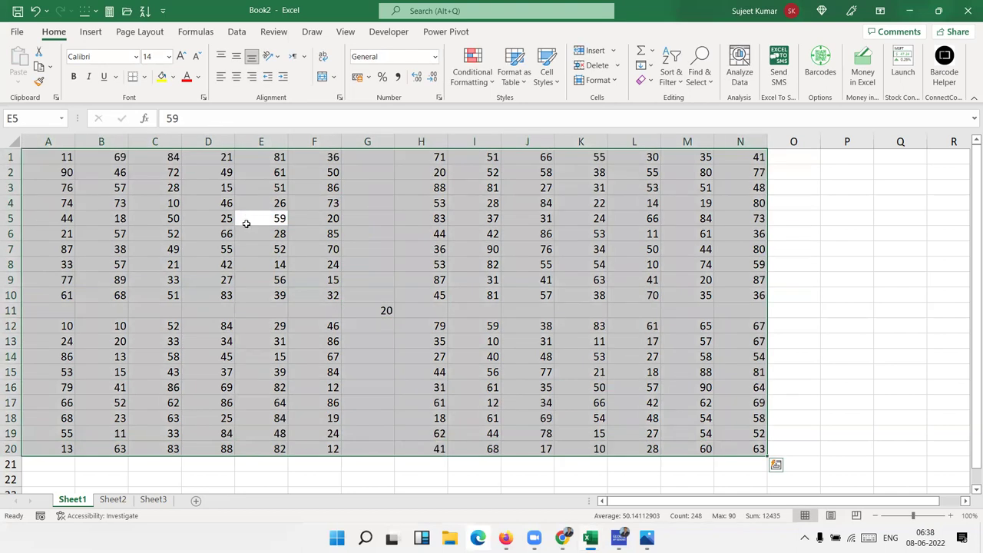
{"action": "left_click", "coordinate": [397, 296]}
{"action": "left_click", "coordinate": [367, 138]}
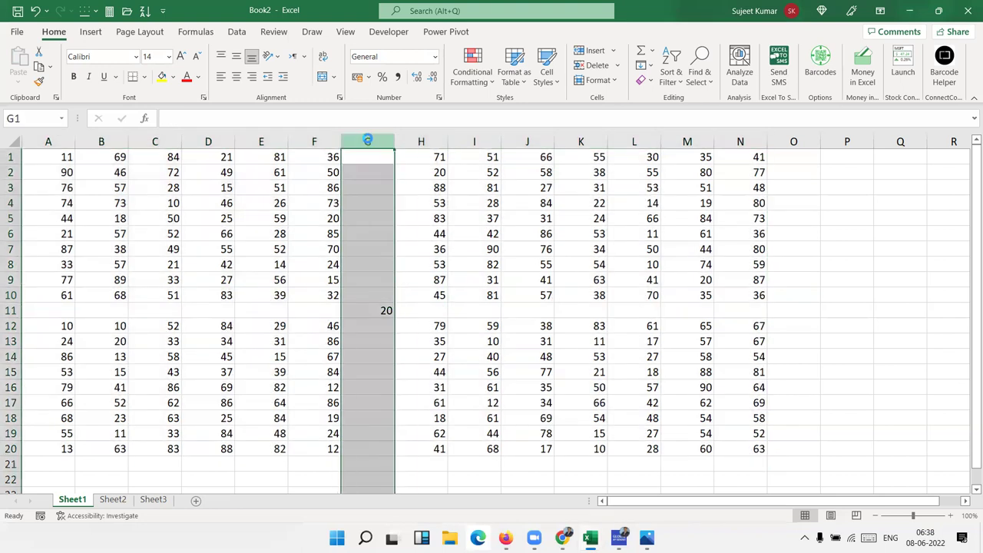
{"action": "key", "text": "ctrl+minus"}
{"action": "left_click", "coordinate": [11, 311]}
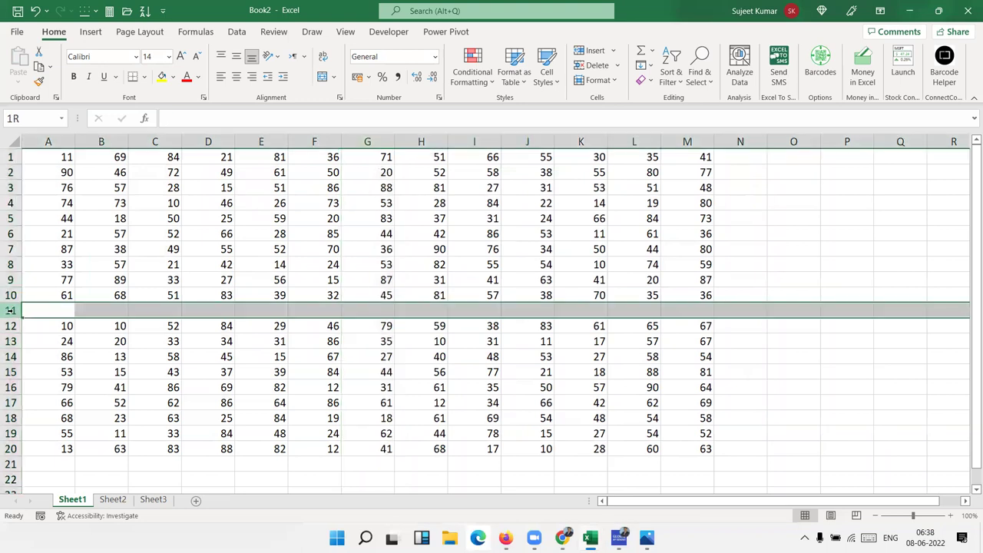
{"action": "key", "text": "ctrl+minus"}
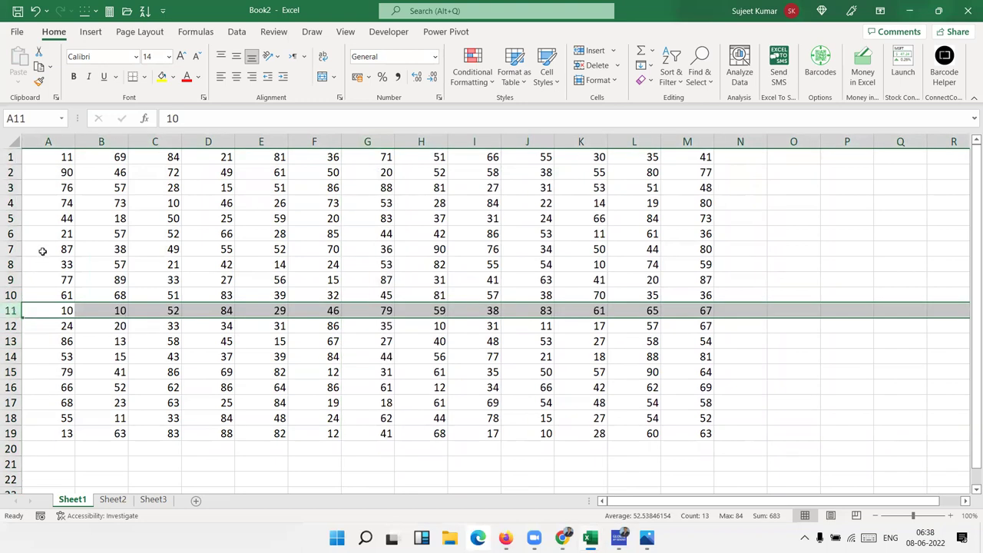
{"action": "left_click", "coordinate": [79, 192]}
{"action": "left_click", "coordinate": [37, 157]}
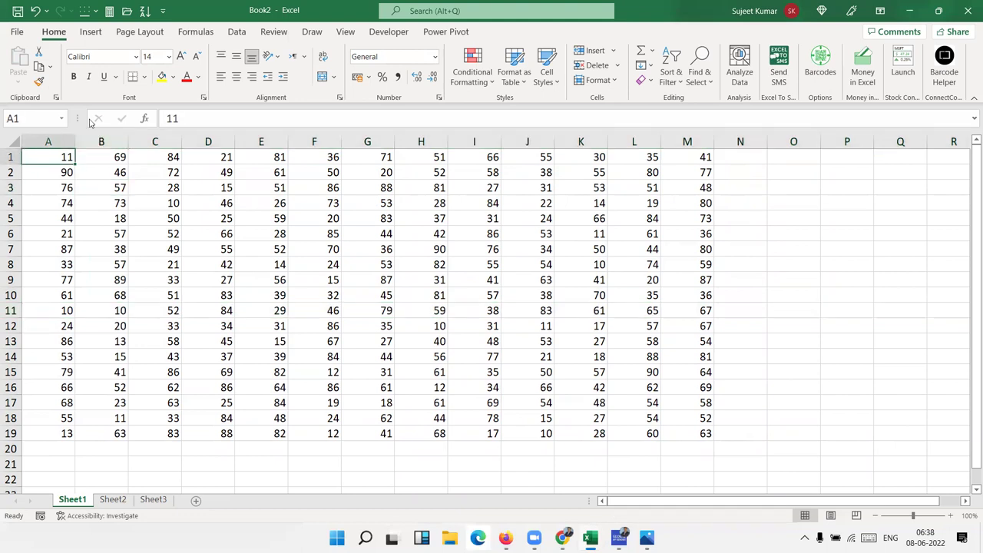
{"action": "key", "text": "ctrl+a"}
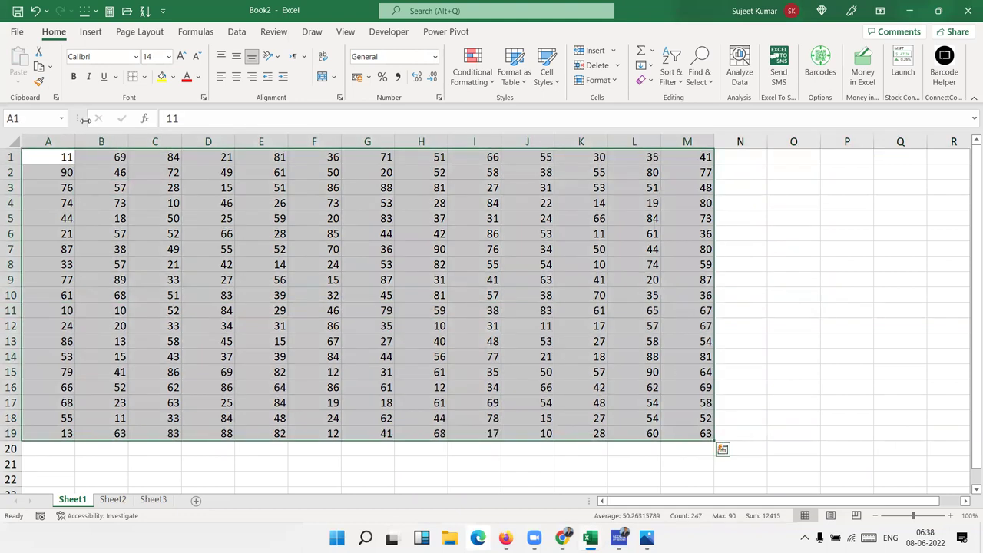
From cell E4, select the A1:M19 table with Go To Special's Current region option
{"action": "left_click", "coordinate": [273, 204]}
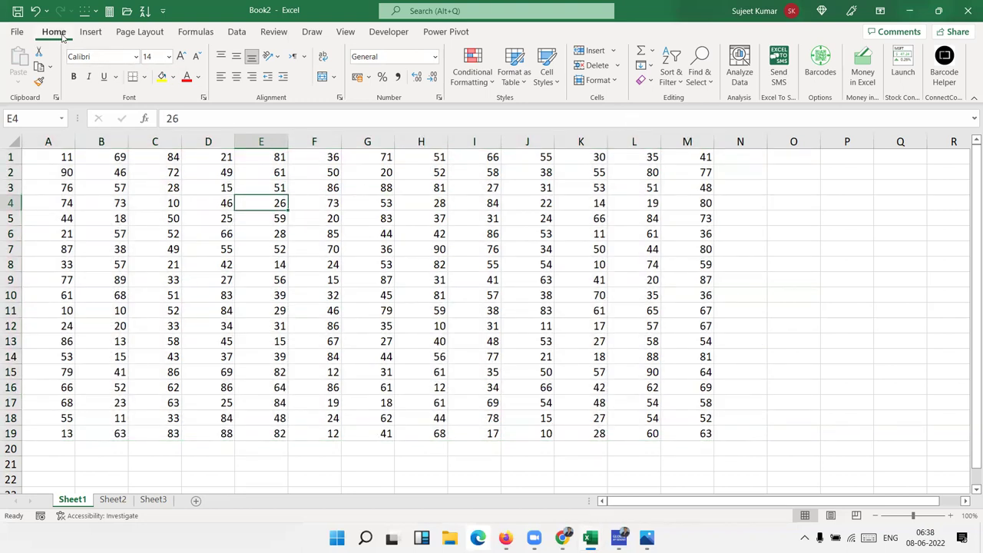
{"action": "left_click", "coordinate": [696, 78]}
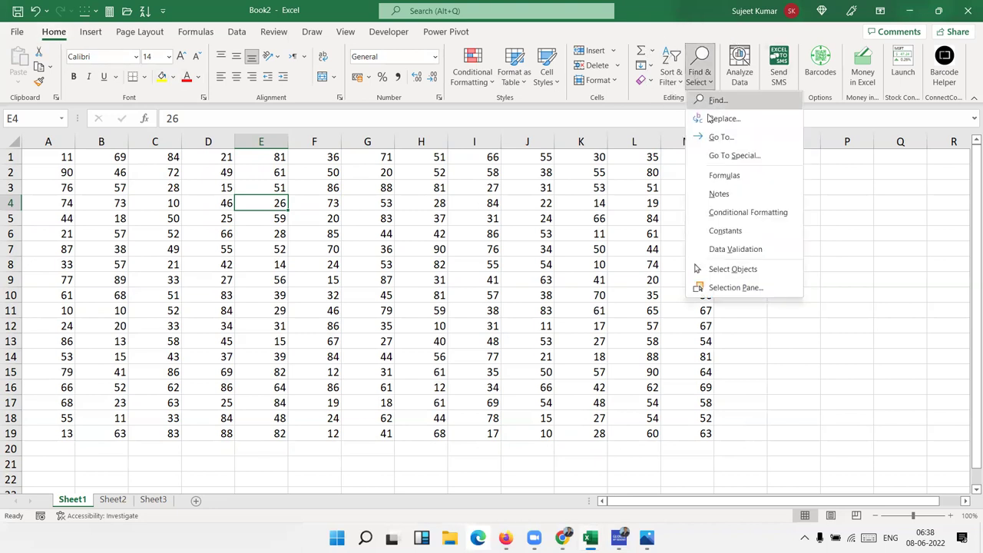
{"action": "left_click", "coordinate": [715, 156]}
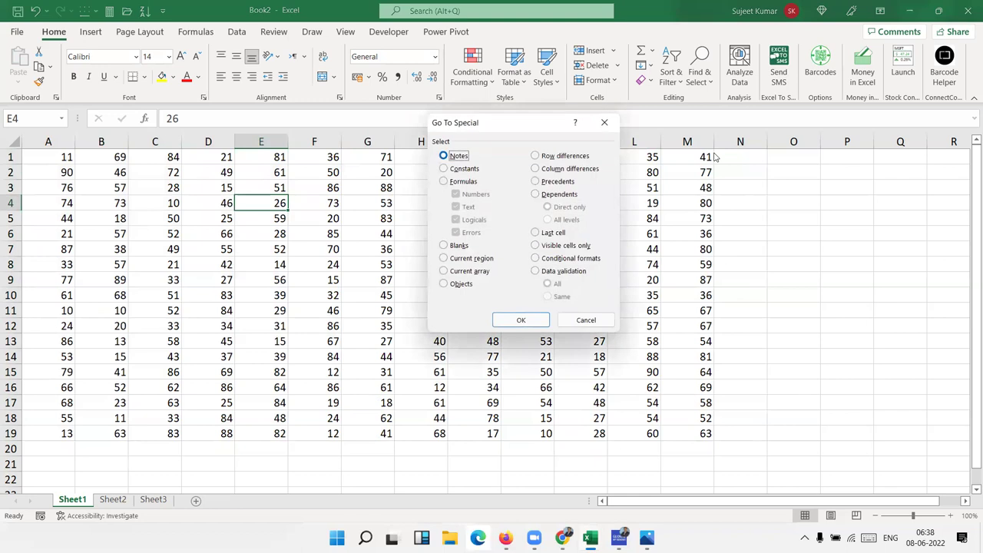
{"action": "left_click", "coordinate": [476, 259]}
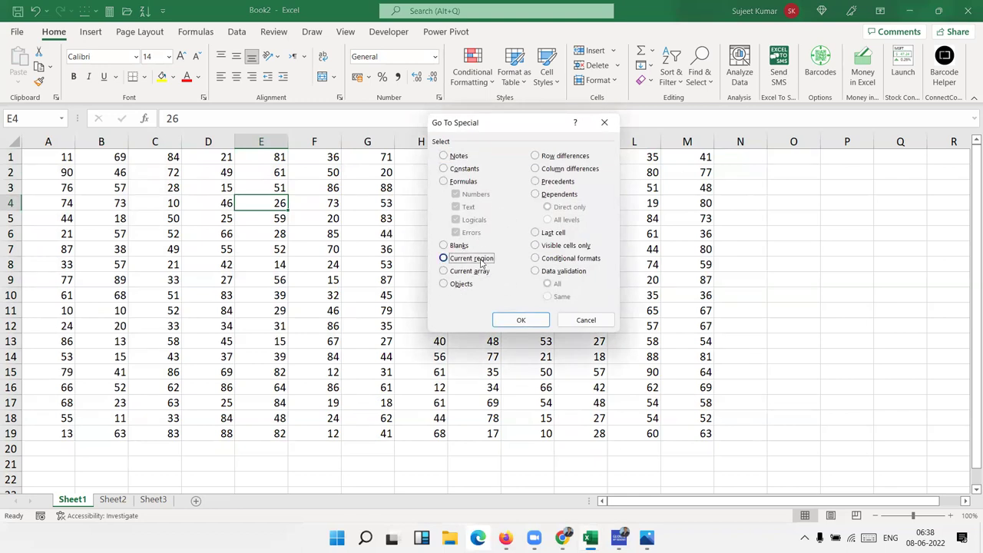
{"action": "left_click", "coordinate": [504, 324]}
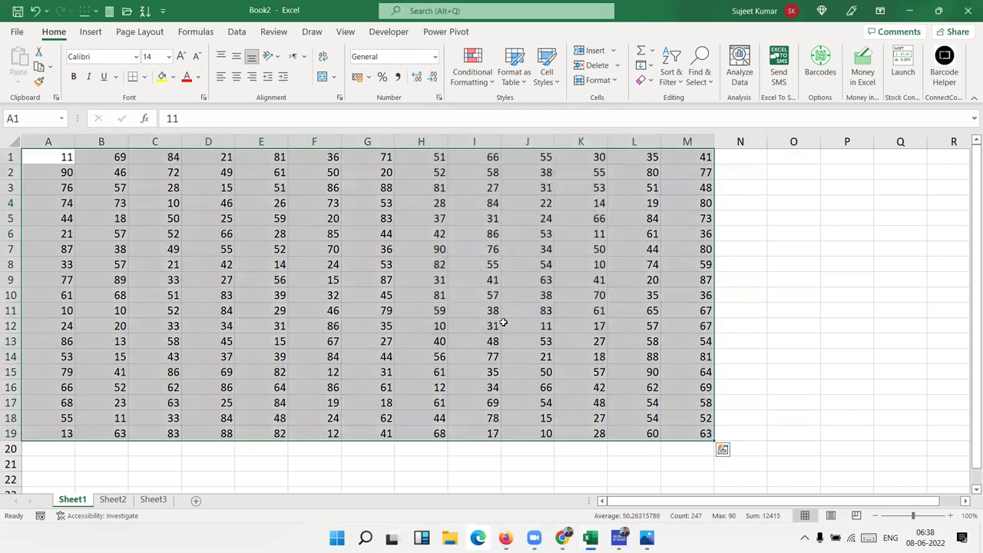
{"action": "left_click", "coordinate": [503, 309]}
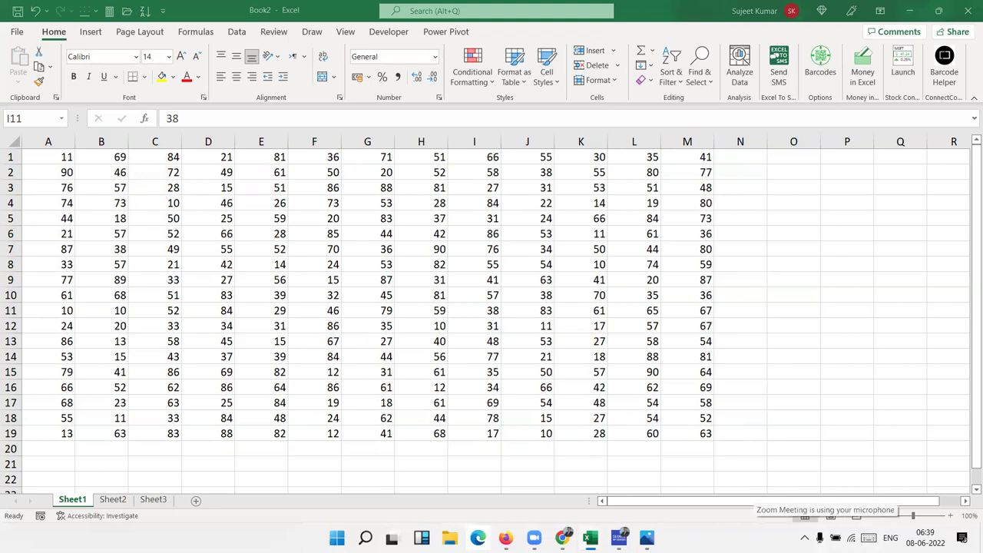
Check the speaker volume controls in the system tray, then return to Excel
{"action": "left_click", "coordinate": [805, 538]}
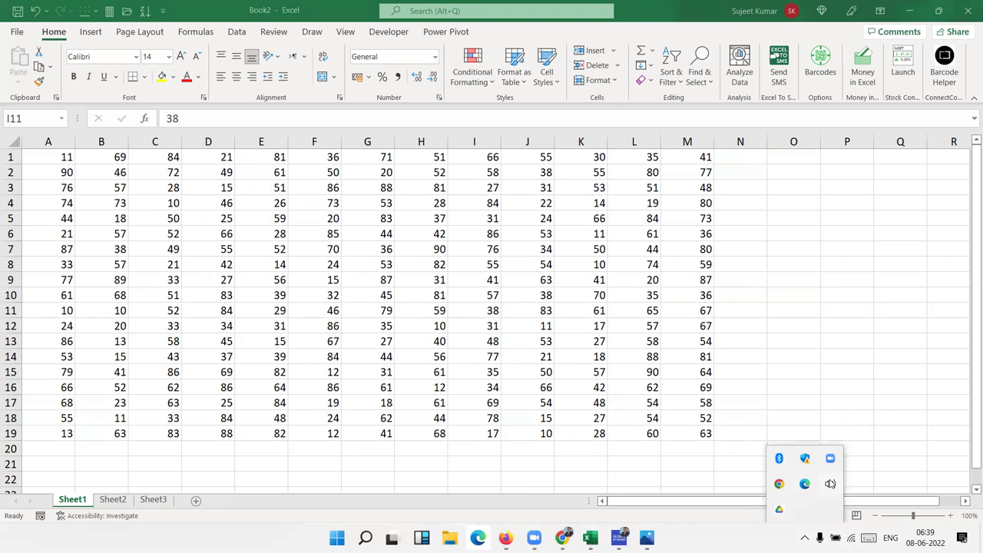
{"action": "left_click", "coordinate": [831, 484]}
{"action": "key", "text": "Escape"}
{"action": "left_click", "coordinate": [174, 203]}
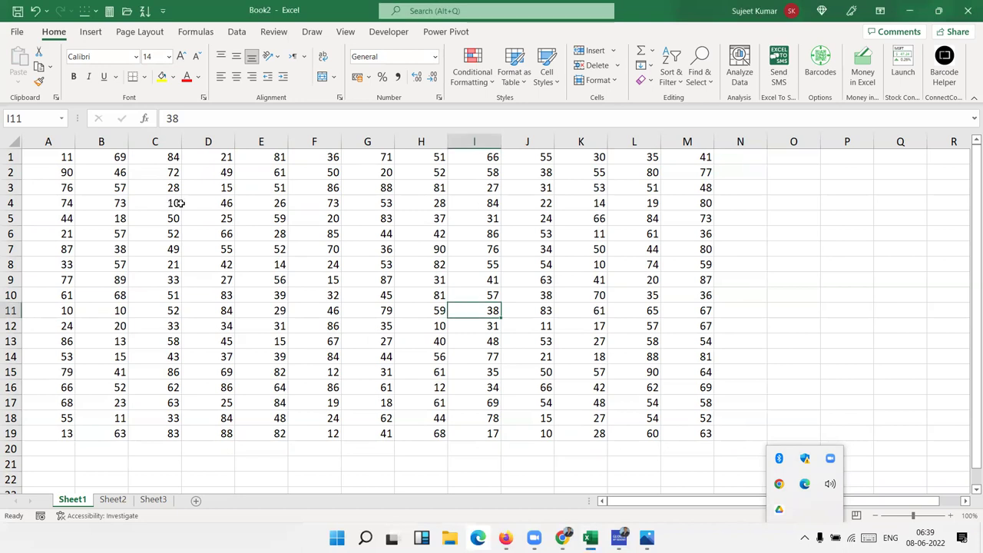
Jump around the data's corners A1, A19, M19 and M1 with Ctrl+arrow keys
{"action": "left_click", "coordinate": [70, 160]}
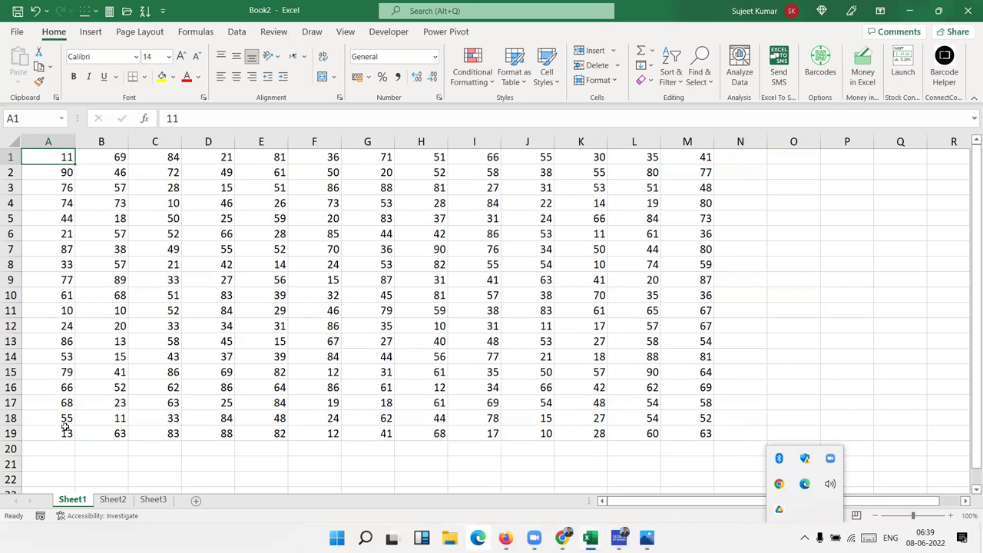
{"action": "key", "text": "Down"}
{"action": "key", "text": "Down"}
{"action": "key", "text": "Down"}
{"action": "key", "text": "Down"}
{"action": "key", "text": "Down"}
{"action": "key", "text": "Down"}
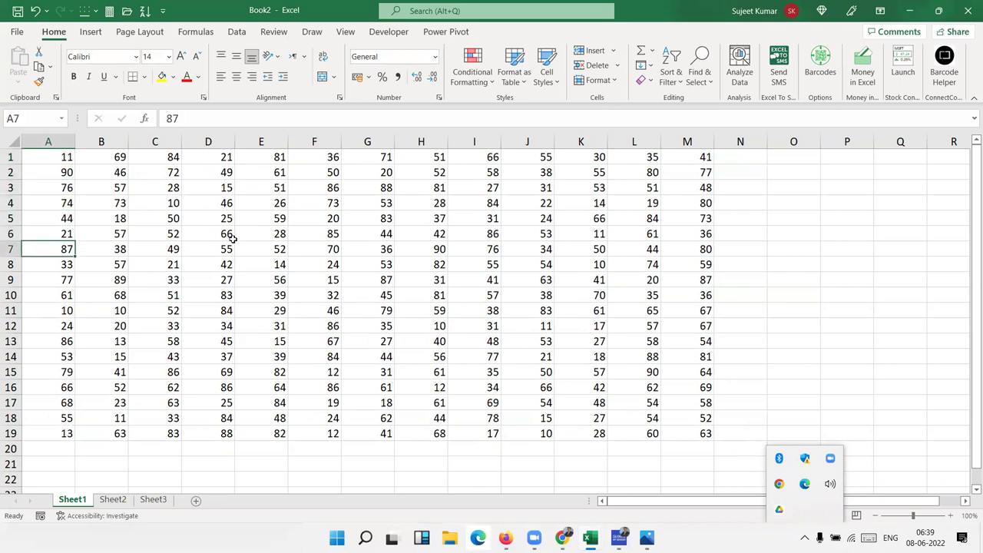
{"action": "left_click", "coordinate": [65, 159]}
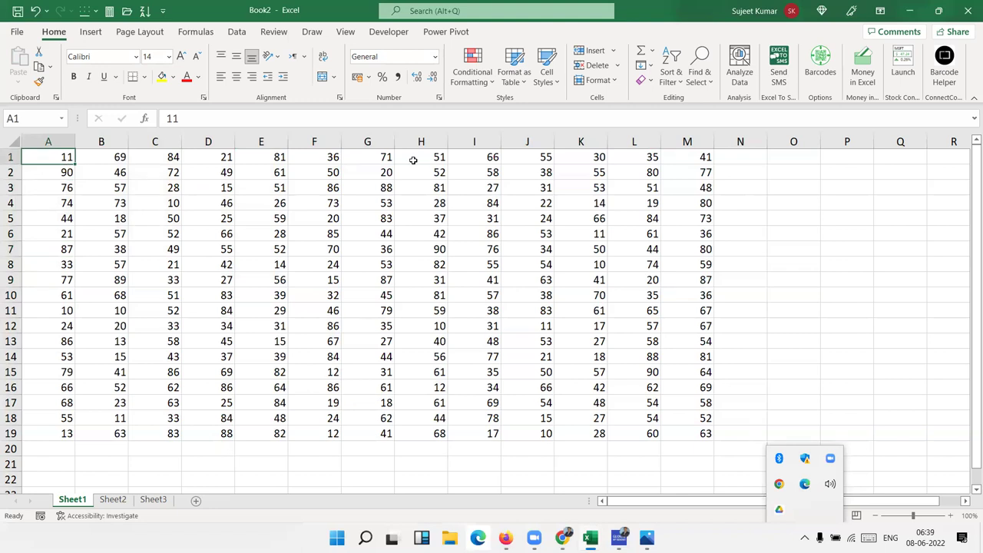
{"action": "key", "text": "ctrl+Down"}
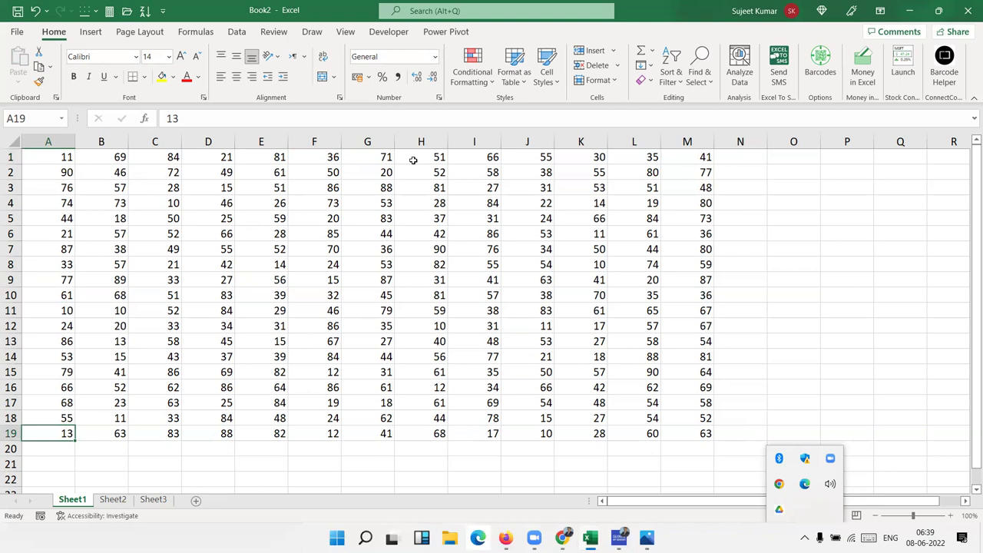
{"action": "key", "text": "ctrl+Right"}
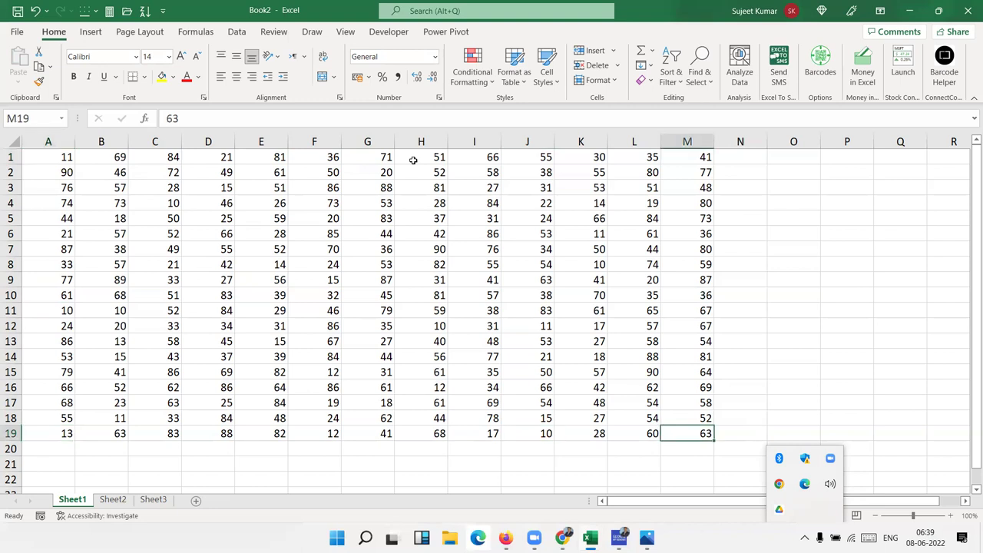
{"action": "key", "text": "ctrl+Up"}
{"action": "key", "text": "ctrl+Left"}
{"action": "key", "text": "ctrl+Down"}
{"action": "key", "text": "ctrl+Right"}
{"action": "key", "text": "ctrl+Up"}
{"action": "key", "text": "ctrl+Left"}
{"action": "key", "text": "ctrl+Down"}
{"action": "key", "text": "ctrl+Right"}
{"action": "key", "text": "ctrl+Up"}
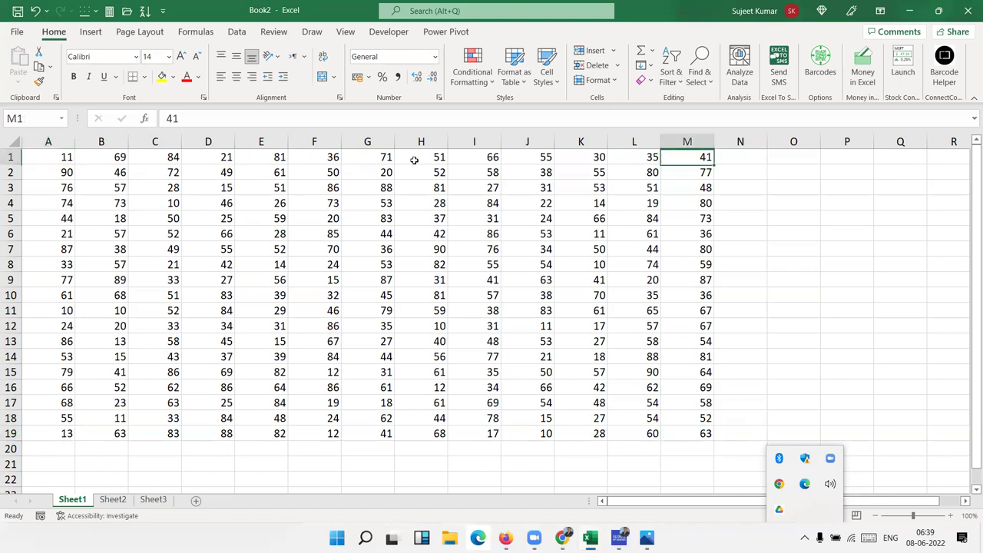
From A1, select A1:M19 with Ctrl+Shift+Right then Ctrl+Shift+Down
{"action": "left_click", "coordinate": [461, 188]}
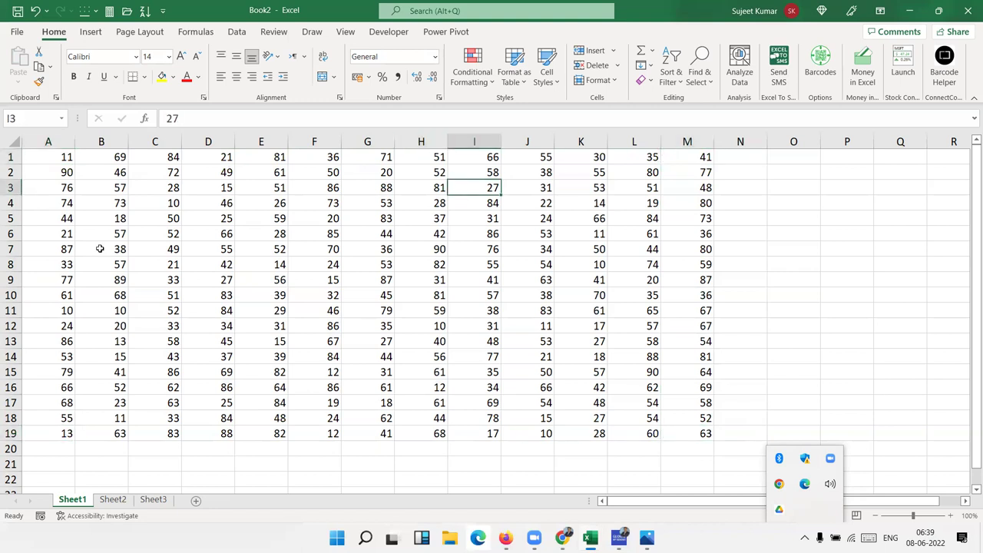
{"action": "left_click", "coordinate": [37, 169]}
{"action": "left_click", "coordinate": [45, 159]}
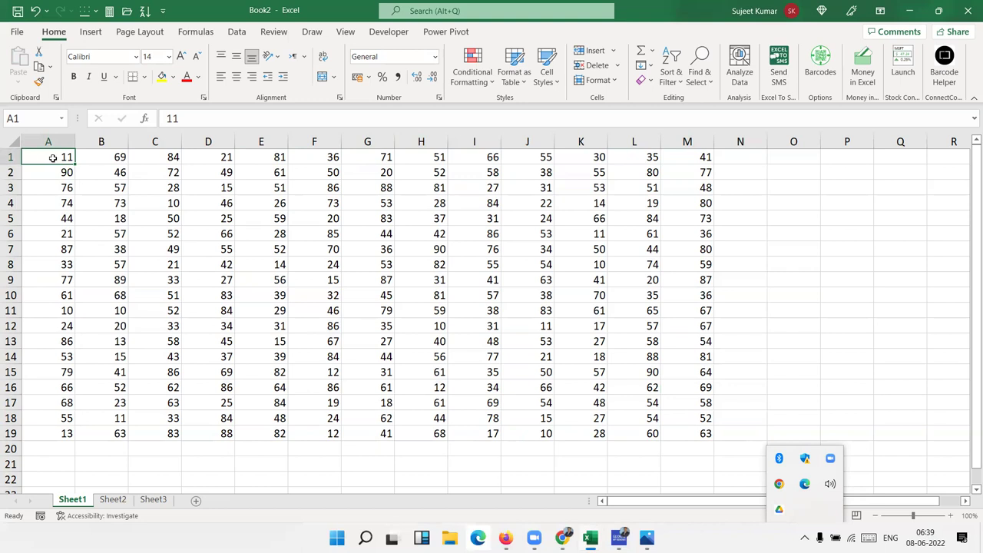
{"action": "key", "text": "ctrl+shift+Right"}
{"action": "key", "text": "ctrl+shift+Down"}
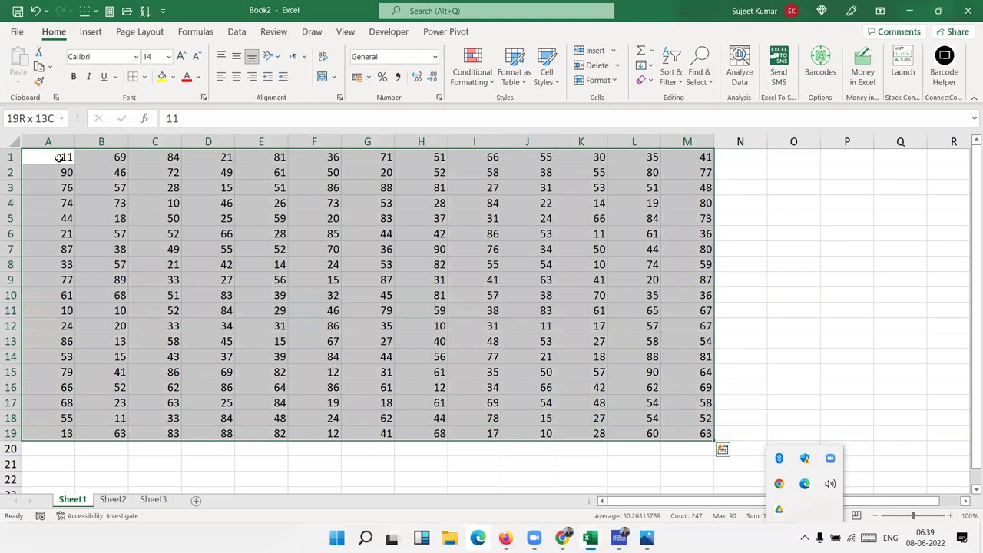
{"action": "left_click", "coordinate": [269, 176]}
{"action": "left_click", "coordinate": [737, 265]}
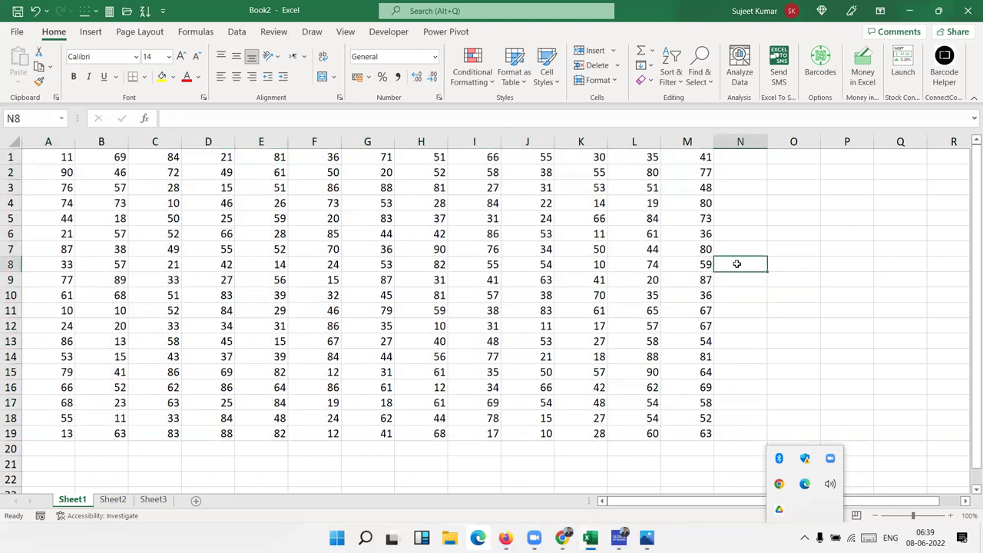
{"action": "type", "text": "a"}
{"action": "left_click", "coordinate": [789, 263]}
{"action": "type", "text": "a"}
{"action": "left_click", "coordinate": [827, 218]}
{"action": "type", "text": "a"}
{"action": "left_click", "coordinate": [474, 340]}
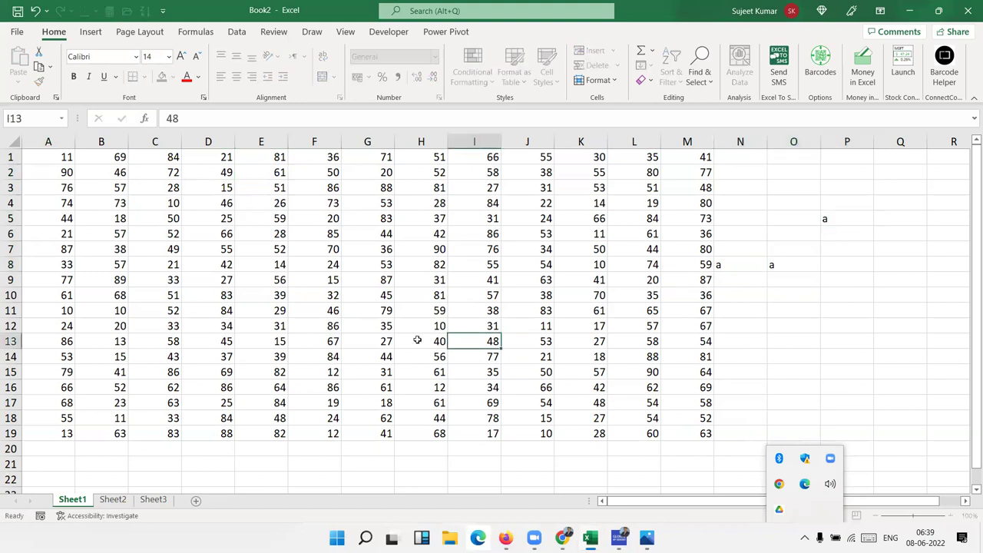
{"action": "left_click", "coordinate": [132, 251]}
{"action": "key", "text": "ctrl+a"}
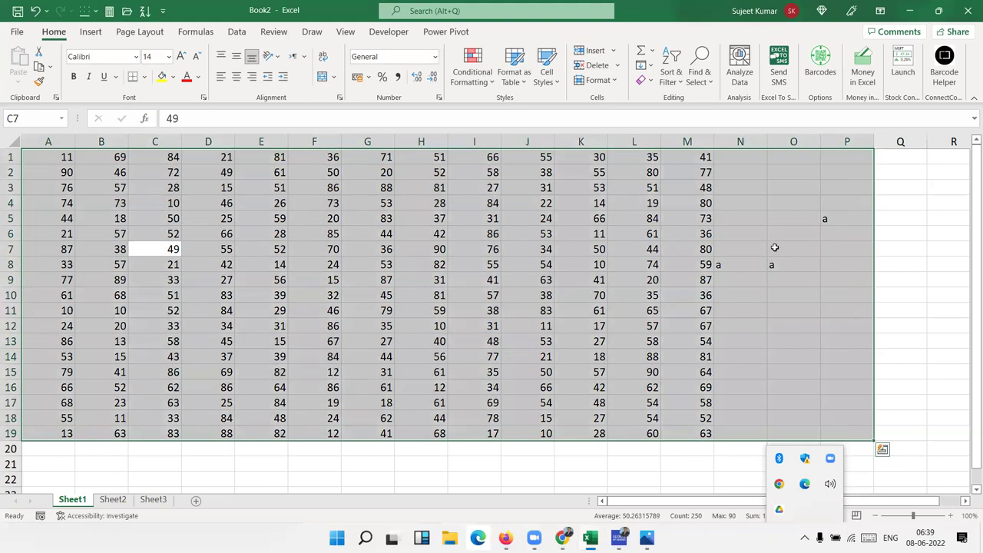
{"action": "left_click_drag", "start_coordinate": [730, 176], "coordinate": [830, 298]}
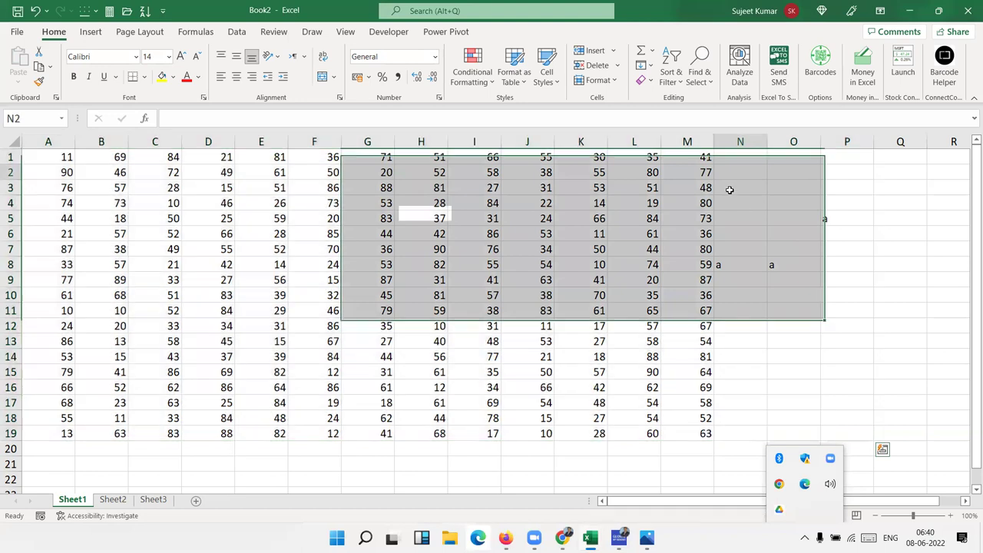
{"action": "key", "text": "Delete"}
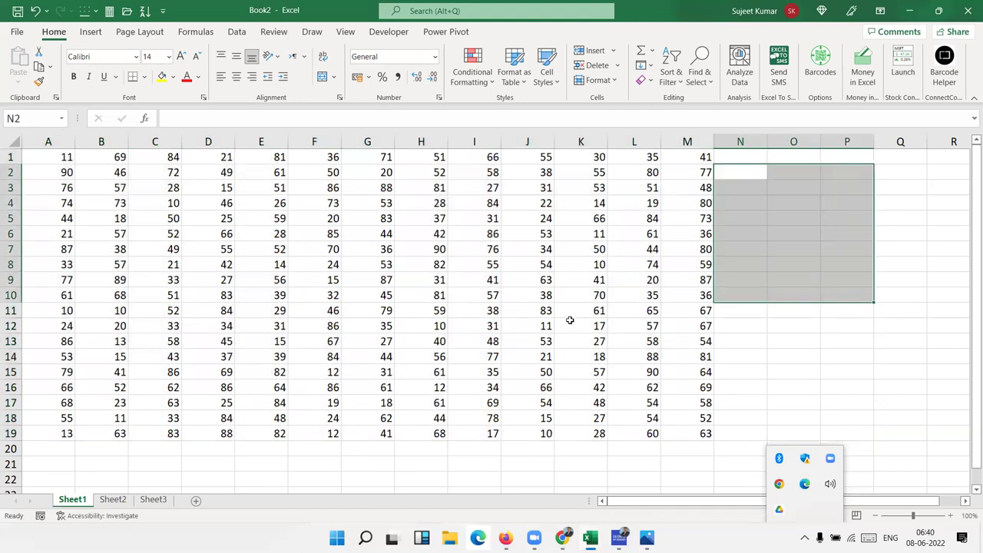
{"action": "left_click", "coordinate": [54, 157]}
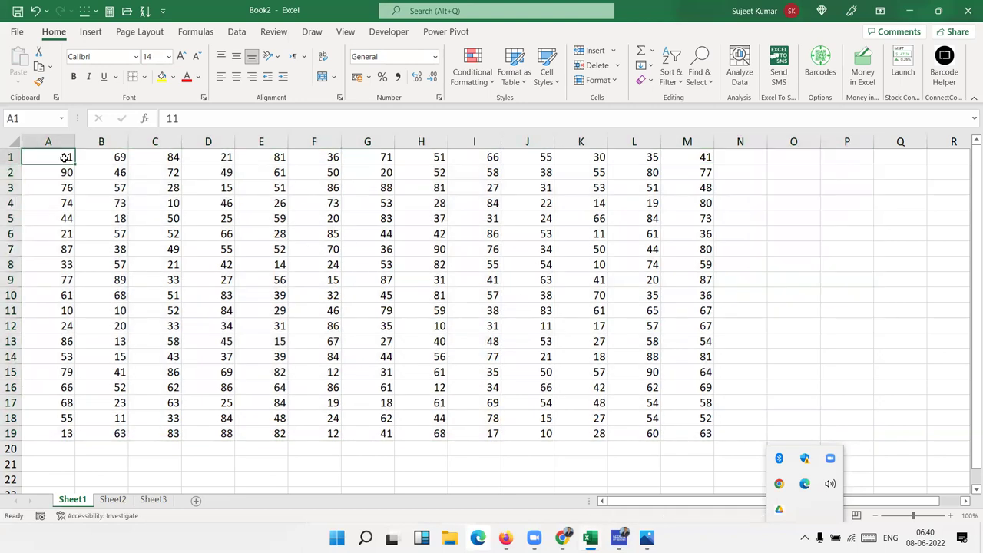
Select and copy the 19-row A1:M19 number block
{"action": "key", "text": "ctrl+shift+Right"}
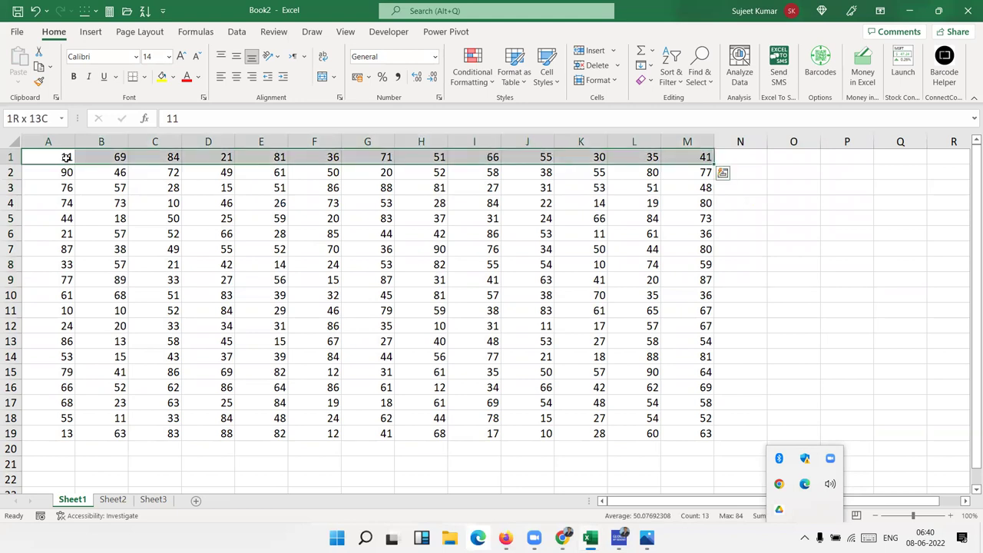
{"action": "key", "text": "ctrl+shift+Down"}
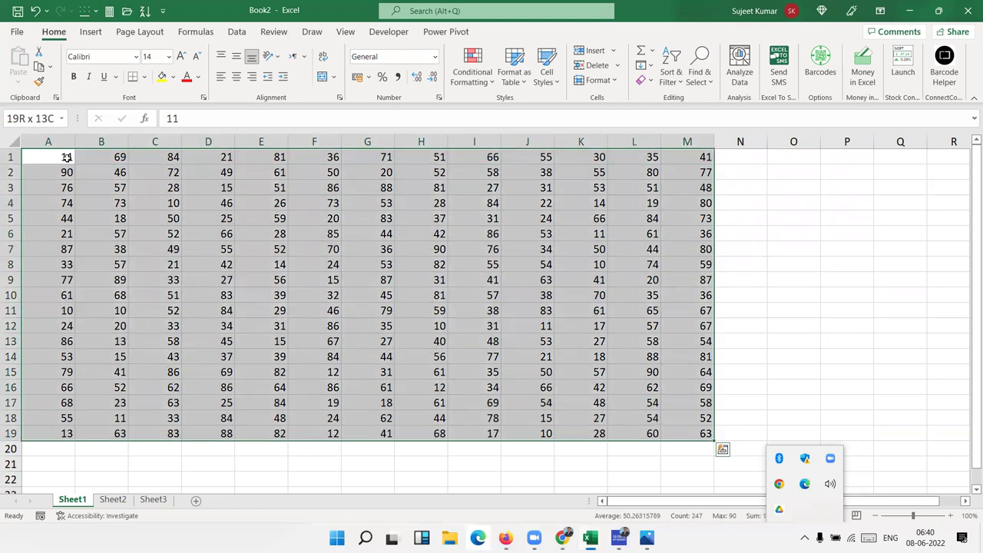
{"action": "key", "text": "ctrl+c"}
{"action": "key", "text": "ctrl+q"}
{"action": "key", "text": "Escape"}
{"action": "key", "text": "Escape"}
{"action": "key", "text": "ctrl+c"}
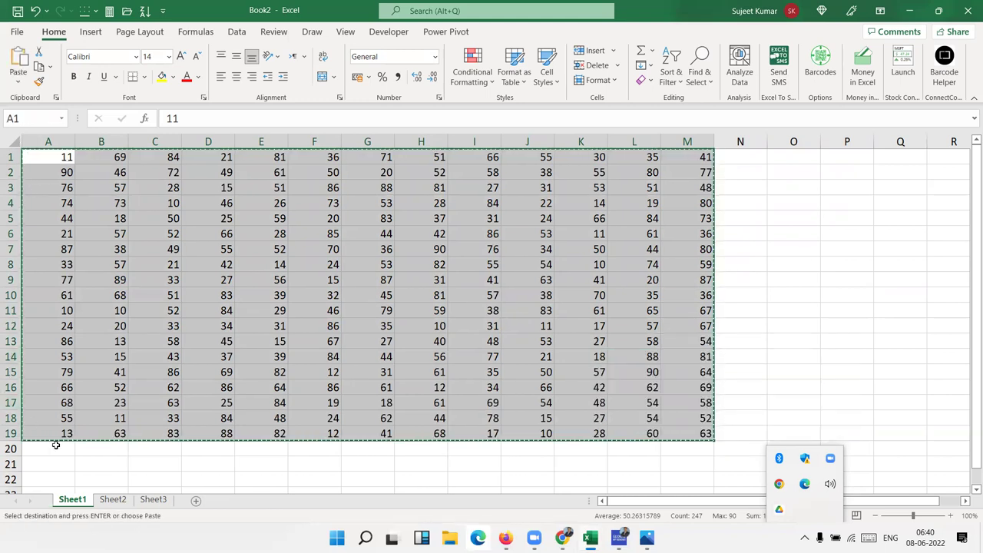
Paste four copies of the block starting at A20, A39, A58 and A77, then return to A1
{"action": "left_click", "coordinate": [54, 450]}
{"action": "key", "text": "ctrl+v"}
{"action": "key", "text": "ctrl+Down"}
{"action": "key", "text": "Down"}
{"action": "key", "text": "ctrl+v"}
{"action": "key", "text": "ctrl+Down"}
{"action": "key", "text": "Down"}
{"action": "key", "text": "ctrl+v"}
{"action": "key", "text": "ctrl+Down"}
{"action": "key", "text": "Down"}
{"action": "key", "text": "ctrl+v"}
{"action": "key", "text": "ctrl+Home"}
{"action": "key", "text": "Escape"}
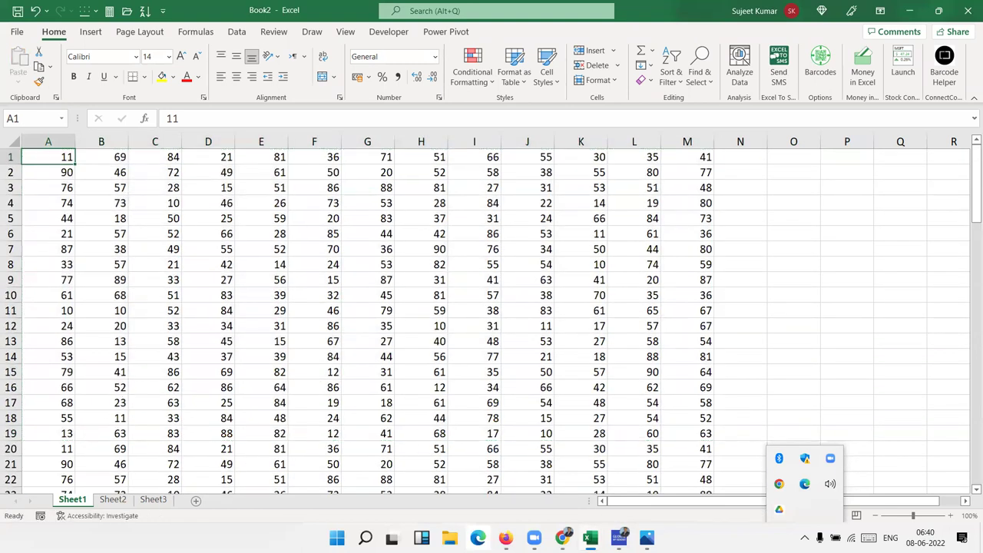
{"action": "left_click", "coordinate": [35, 159]}
Clear the values in A8, A16 and A31 to leave gaps in column A
{"action": "key", "text": "ctrl+Down"}
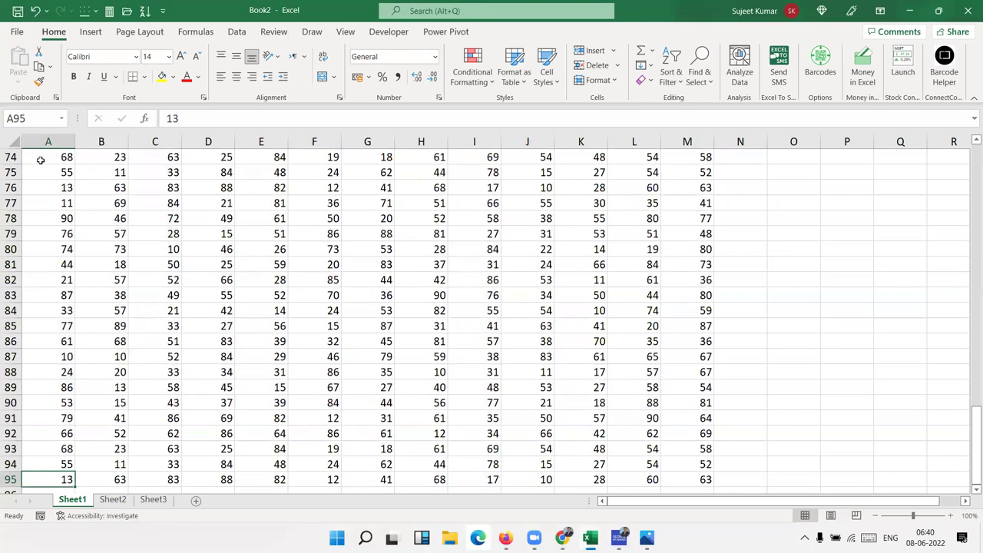
{"action": "key", "text": "ctrl+Up"}
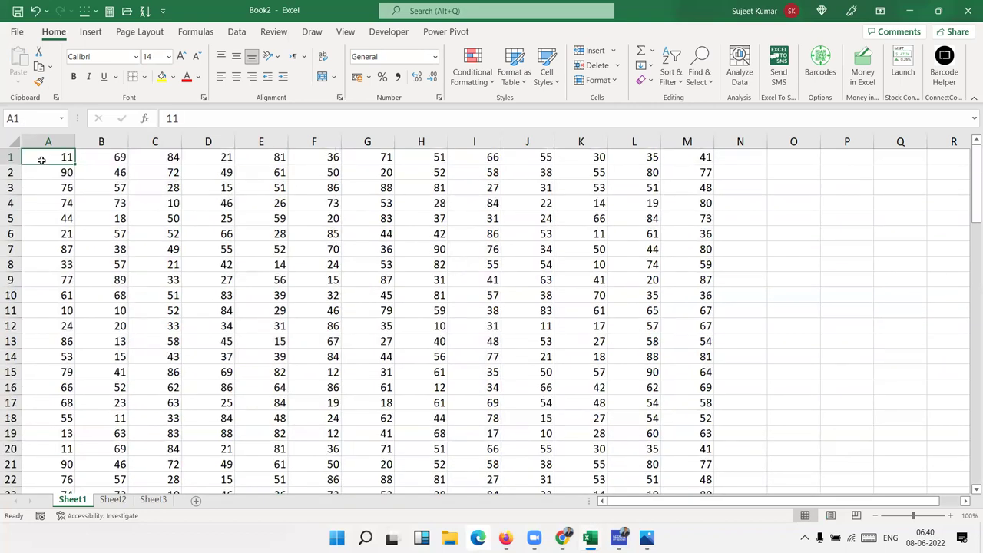
{"action": "key", "text": "Down"}
{"action": "key", "text": "Down"}
{"action": "key", "text": "Down"}
{"action": "key", "text": "Down"}
{"action": "key", "text": "Down"}
{"action": "key", "text": "Down"}
{"action": "key", "text": "Down"}
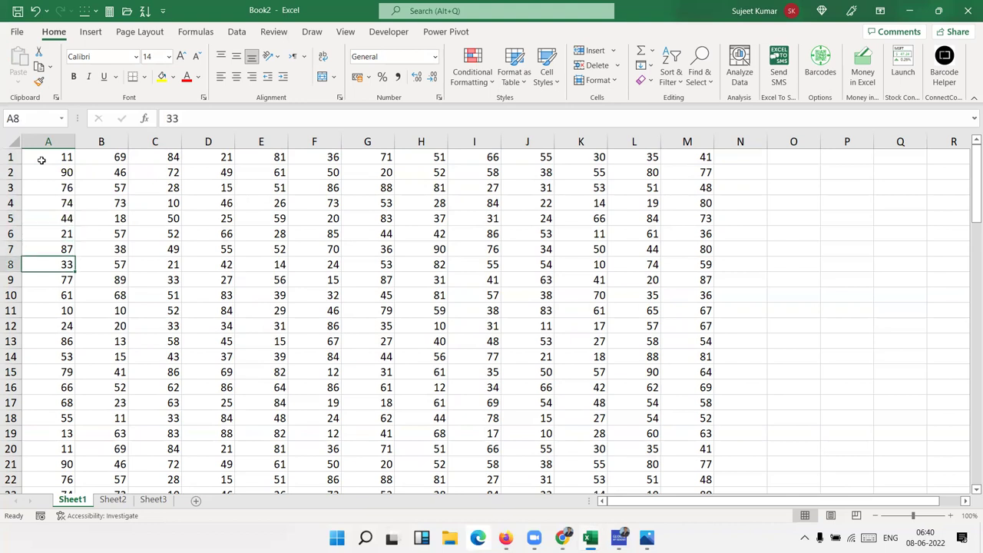
{"action": "key", "text": "Delete"}
{"action": "key", "text": "Down"}
{"action": "key", "text": "Down"}
{"action": "key", "text": "Down"}
{"action": "key", "text": "Down"}
{"action": "key", "text": "Down"}
{"action": "key", "text": "Down"}
{"action": "key", "text": "Down"}
{"action": "key", "text": "Down"}
{"action": "key", "text": "Delete"}
{"action": "key", "text": "Down"}
{"action": "key", "text": "Down"}
{"action": "key", "text": "Down"}
{"action": "key", "text": "Down"}
{"action": "key", "text": "Down"}
{"action": "key", "text": "Down"}
{"action": "key", "text": "Down"}
{"action": "key", "text": "Down"}
{"action": "key", "text": "Down"}
{"action": "key", "text": "Down"}
{"action": "key", "text": "Down"}
{"action": "key", "text": "Down"}
{"action": "key", "text": "Down"}
{"action": "key", "text": "Down"}
{"action": "key", "text": "Delete"}
{"action": "key", "text": "Up"}
Compare Ctrl+Up/Down jumps in gapped column A against unbroken column B
{"action": "key", "text": "ctrl+Up"}
{"action": "key", "text": "Right"}
{"action": "key", "text": "ctrl+Up"}
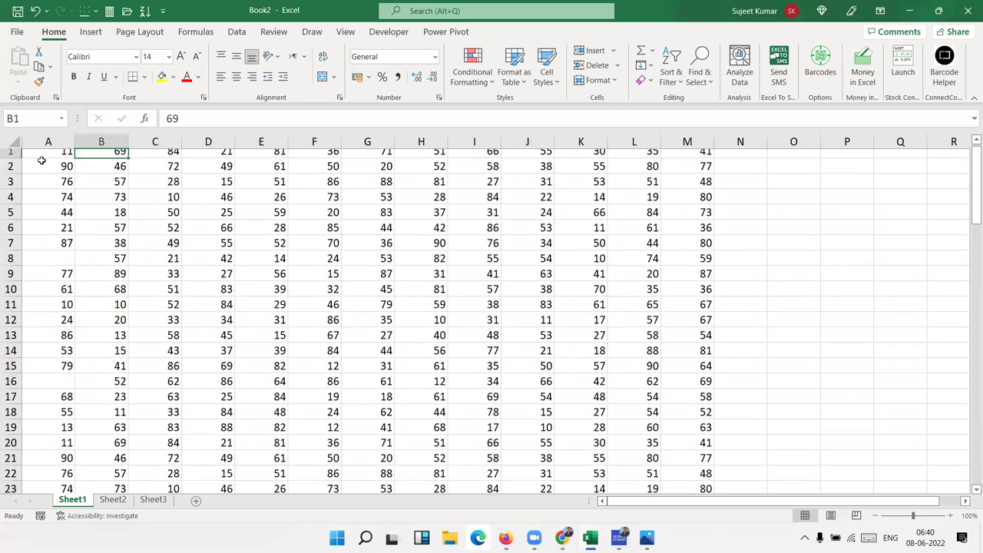
{"action": "key", "text": "Left"}
{"action": "key", "text": "ctrl+Down"}
{"action": "key", "text": "ctrl+Down"}
{"action": "key", "text": "ctrl+Down"}
{"action": "key", "text": "ctrl+Down"}
{"action": "key", "text": "ctrl+Down"}
{"action": "key", "text": "ctrl+Down"}
{"action": "key", "text": "ctrl+Down"}
{"action": "key", "text": "ctrl+Down"}
{"action": "key", "text": "ctrl+Down"}
{"action": "key", "text": "ctrl+Up"}
{"action": "key", "text": "ctrl+Up"}
{"action": "key", "text": "ctrl+Up"}
{"action": "key", "text": "ctrl+Up"}
{"action": "key", "text": "ctrl+Up"}
{"action": "key", "text": "ctrl+Up"}
{"action": "key", "text": "ctrl+Up"}
{"action": "key", "text": "ctrl+Up"}
{"action": "key", "text": "ctrl+Up"}
{"action": "key", "text": "Right"}
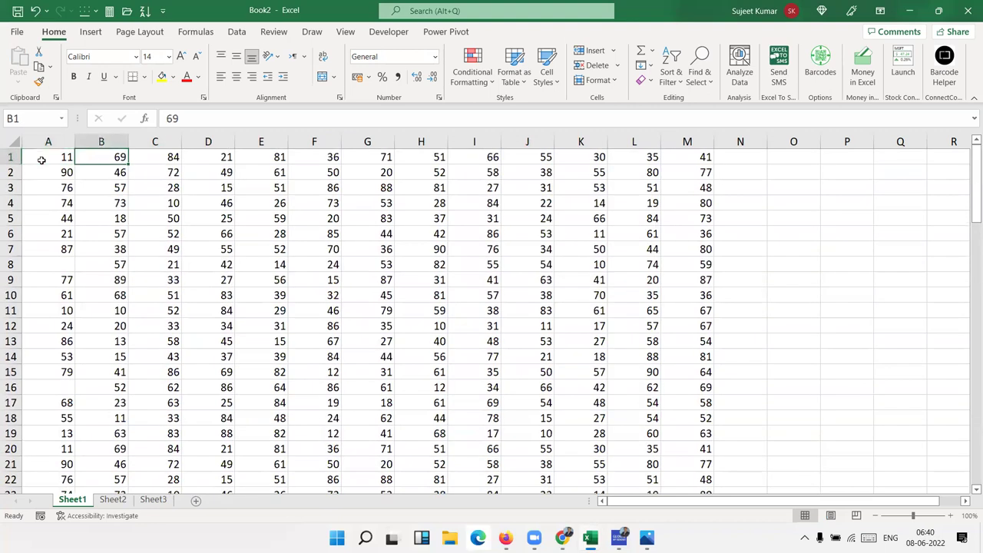
{"action": "key", "text": "ctrl+Down"}
{"action": "key", "text": "ctrl+Up"}
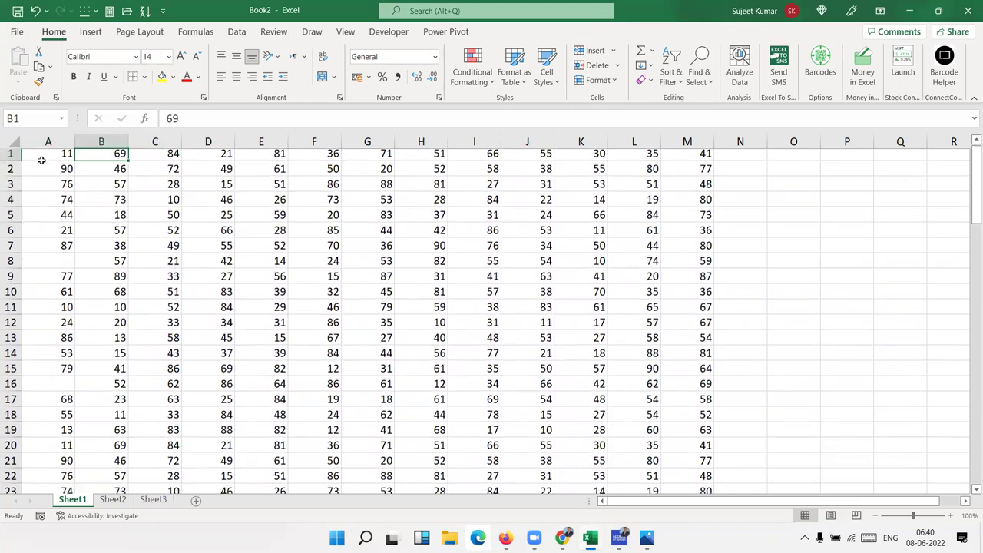
{"action": "key", "text": "Down"}
{"action": "key", "text": "Down"}
{"action": "key", "text": "Down"}
{"action": "key", "text": "Down"}
{"action": "key", "text": "Down"}
{"action": "key", "text": "Left"}
{"action": "key", "text": "Down"}
{"action": "key", "text": "Down"}
{"action": "key", "text": "ctrl+Up"}
{"action": "key", "text": "ctrl+Up"}
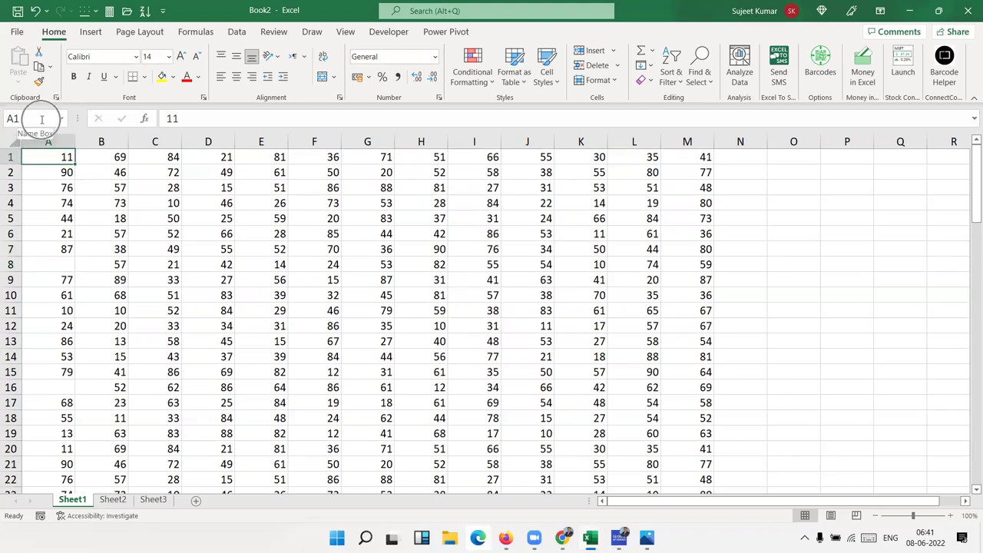
Go to A65000 through the Name Box, then Ctrl+Up back to the last data row, A95
{"action": "left_click", "coordinate": [41, 119]}
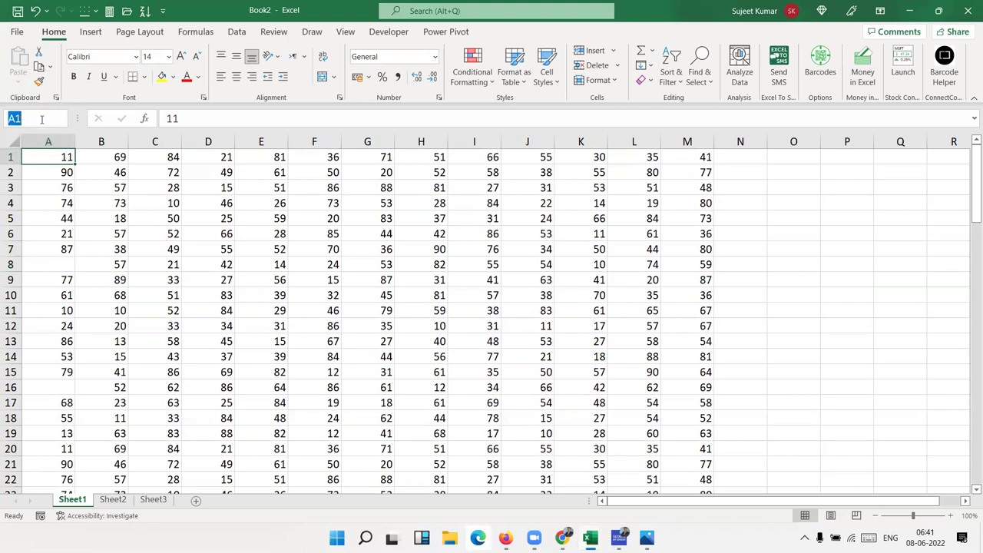
{"action": "type", "text": "a65000"}
{"action": "key", "text": "Return"}
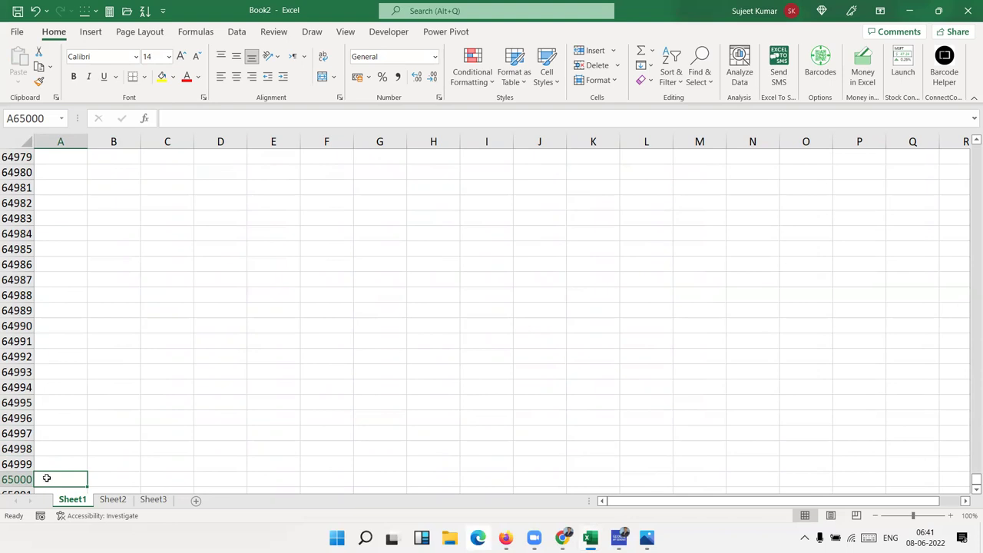
{"action": "key", "text": "ctrl+Up"}
{"action": "scroll", "coordinate": [261, 442], "scroll_direction": "up", "scroll_amount": 10}
{"action": "scroll", "coordinate": [261, 442], "scroll_direction": "down", "scroll_amount": 3}
{"action": "scroll", "coordinate": [261, 441], "scroll_direction": "down", "scroll_amount": 4}
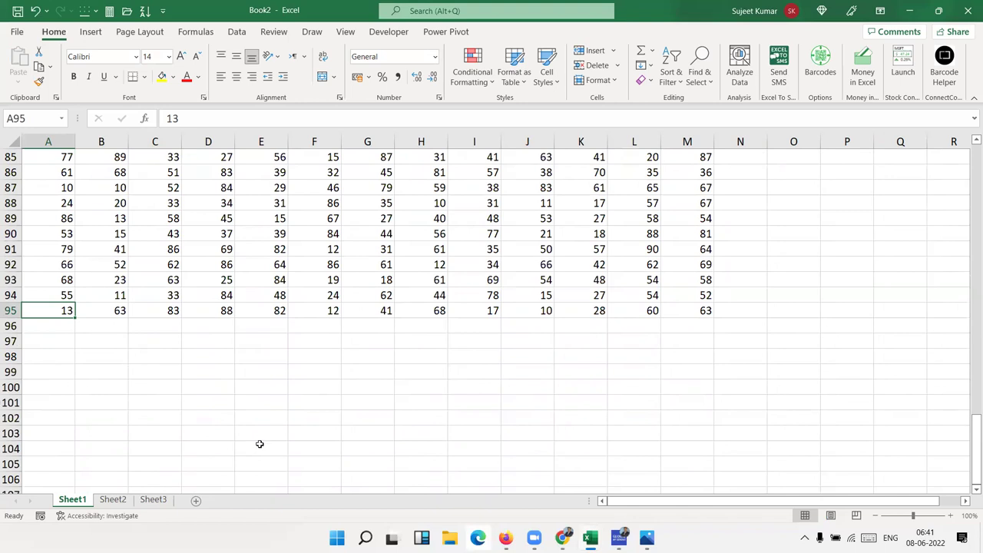
Undo the pasted copies and the stray entries with repeated Ctrl+Z
{"action": "key", "text": "Up"}
{"action": "key", "text": "Up"}
{"action": "key", "text": "Up"}
{"action": "key", "text": "Up"}
{"action": "key", "text": "Up"}
{"action": "key", "text": "Up"}
{"action": "key", "text": "Up"}
{"action": "key", "text": "Up"}
{"action": "key", "text": "Up"}
{"action": "key", "text": "ctrl+shift+End"}
{"action": "key", "text": "ctrl+c"}
{"action": "key", "text": "ctrl+Down"}
{"action": "key", "text": "Down"}
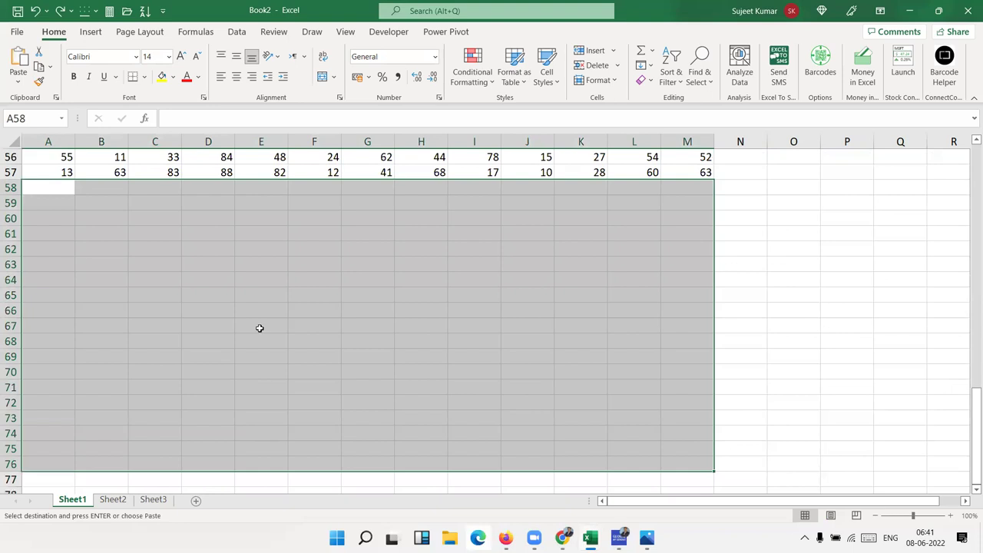
{"action": "scroll", "coordinate": [259, 328], "scroll_direction": "up", "scroll_amount": 13}
{"action": "scroll", "coordinate": [241, 318], "scroll_direction": "down", "scroll_amount": 8}
{"action": "key", "text": "ctrl+z"}
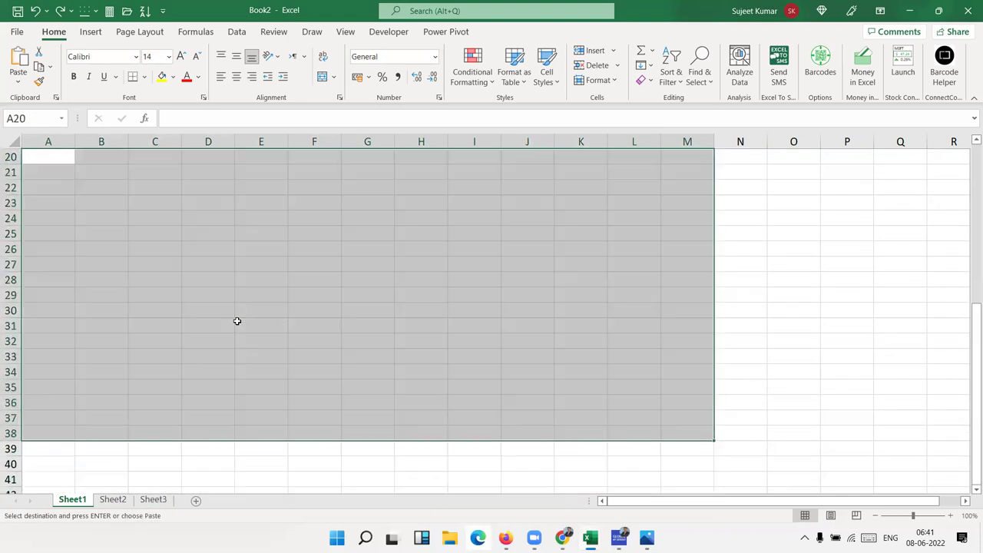
{"action": "key", "text": "ctrl+z"}
{"action": "key", "text": "ctrl+z"}
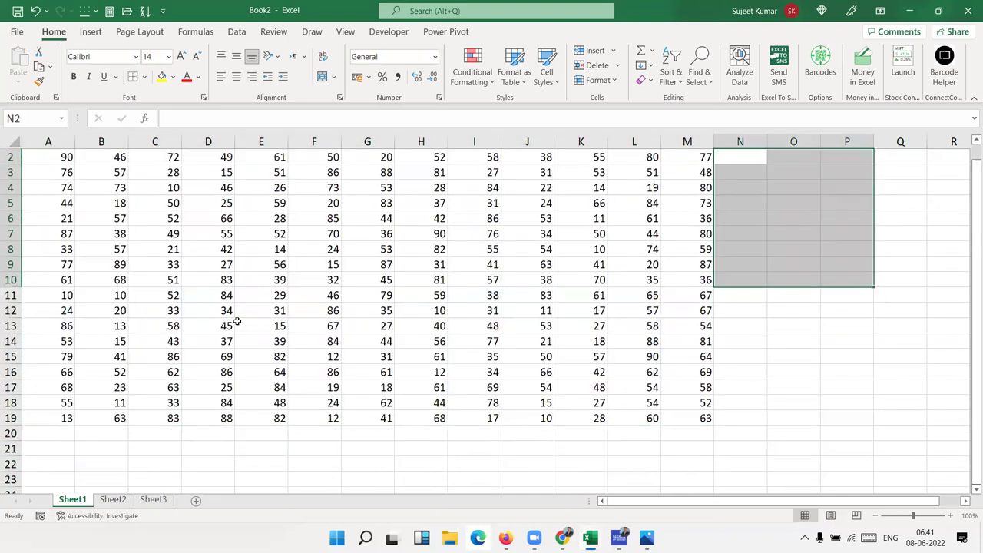
{"action": "key", "text": "Left"}
Copy rows 2–19 of the numbers (A2:M19) into Sheet2 starting at A1
{"action": "key", "text": "ctrl+Left"}
{"action": "key", "text": "ctrl+a"}
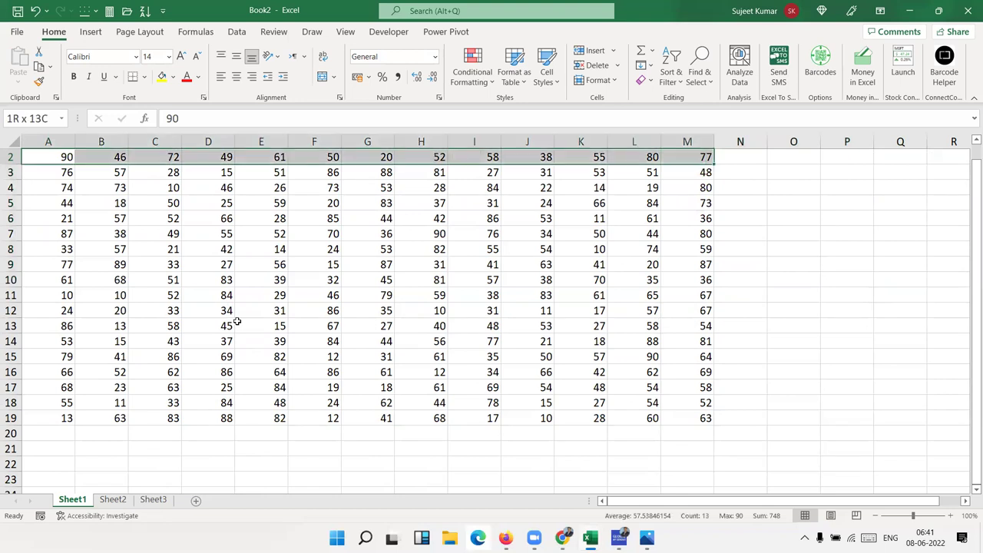
{"action": "key", "text": "ctrl+c"}
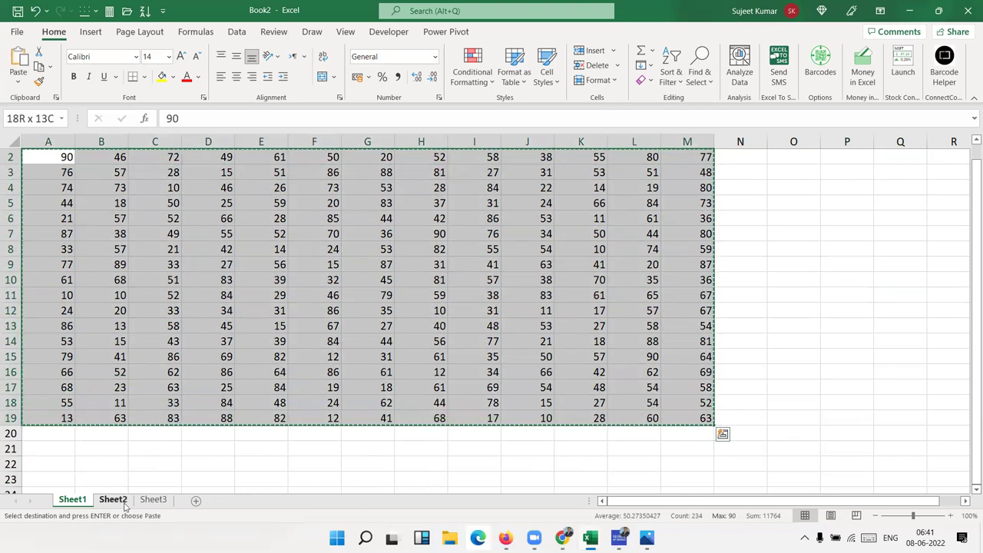
{"action": "left_click", "coordinate": [125, 500]}
{"action": "key", "text": "ctrl+v"}
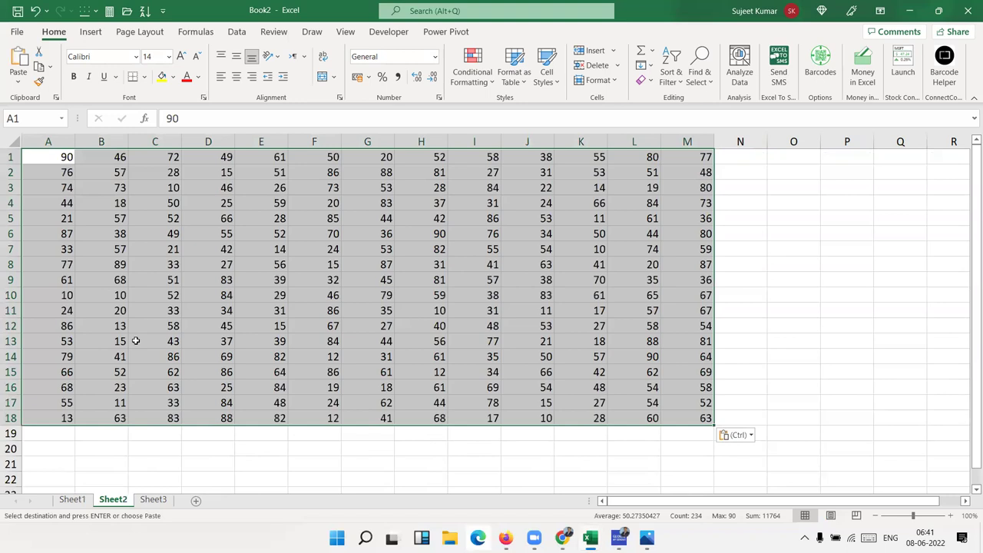
{"action": "key", "text": "Escape"}
{"action": "left_click", "coordinate": [67, 190]}
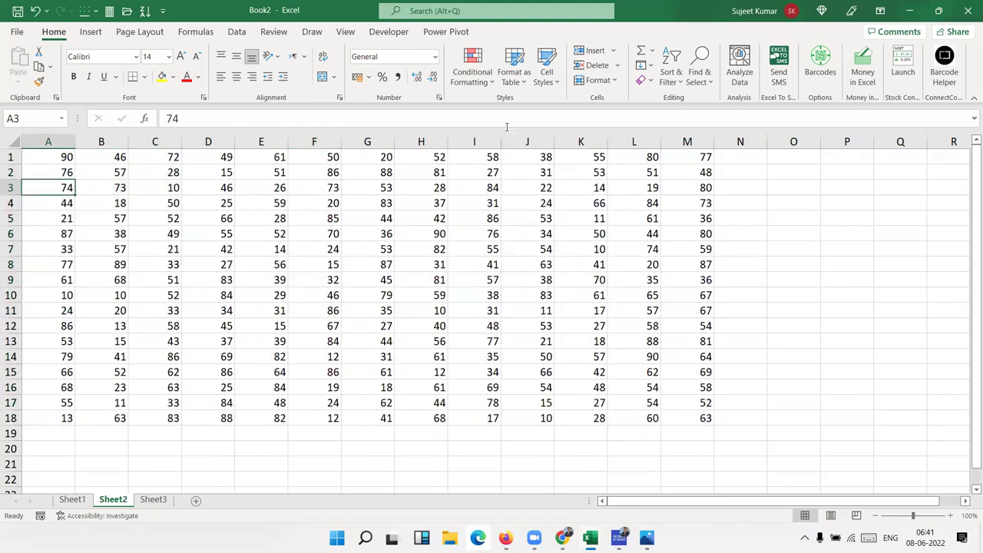
{"action": "key", "text": "Up"}
{"action": "key", "text": "Up"}
{"action": "key", "text": "End"}
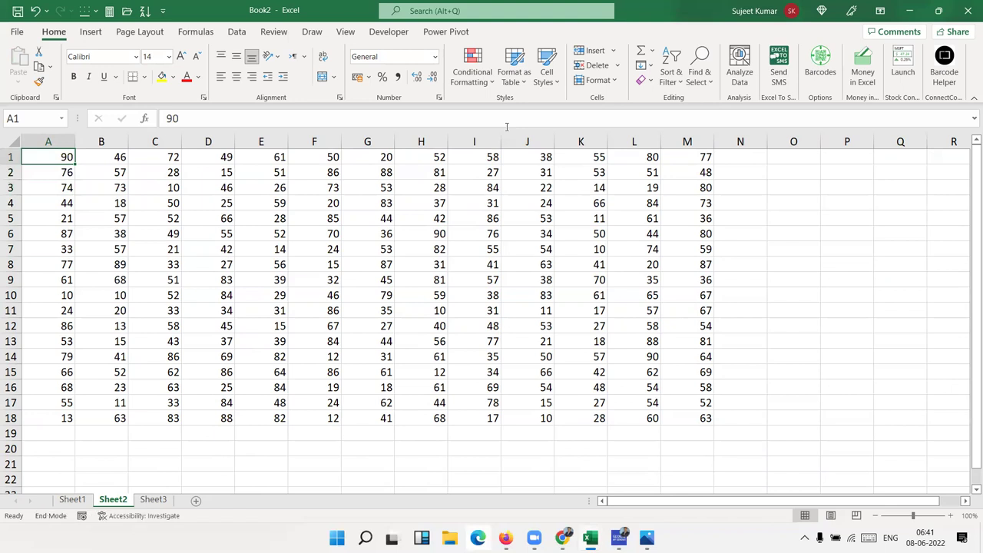
{"action": "left_click", "coordinate": [53, 521]}
{"action": "key", "text": "Right"}
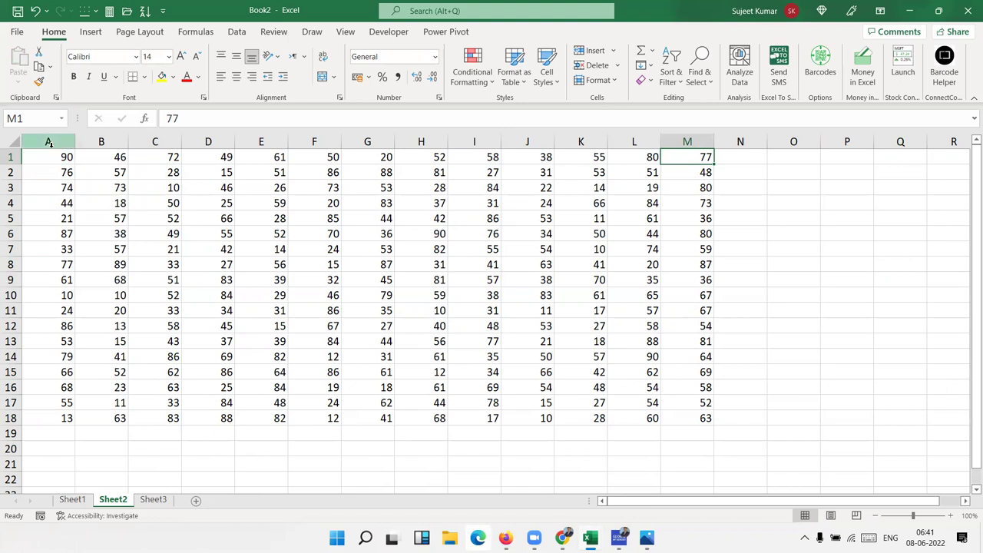
{"action": "left_click", "coordinate": [38, 164]}
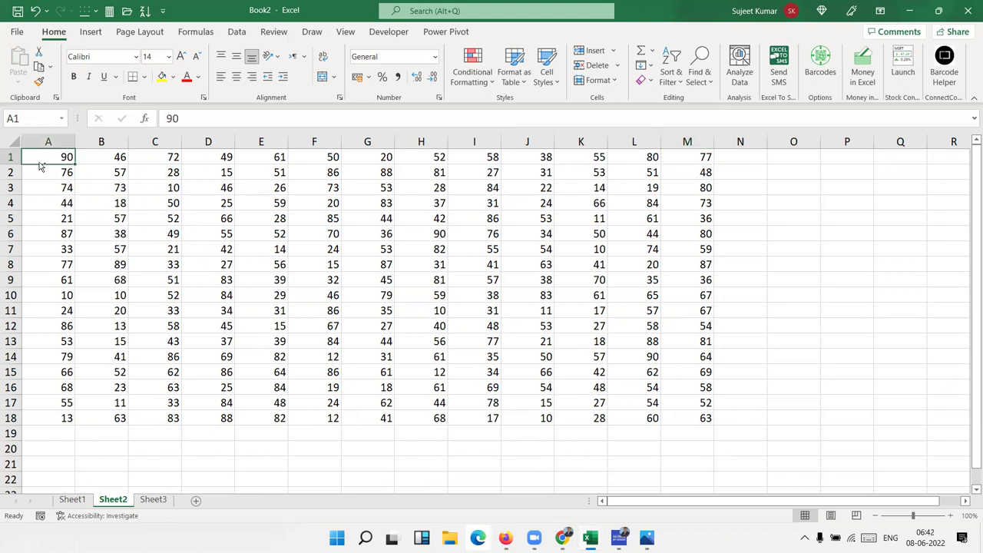
{"action": "key", "text": "ctrl+End"}
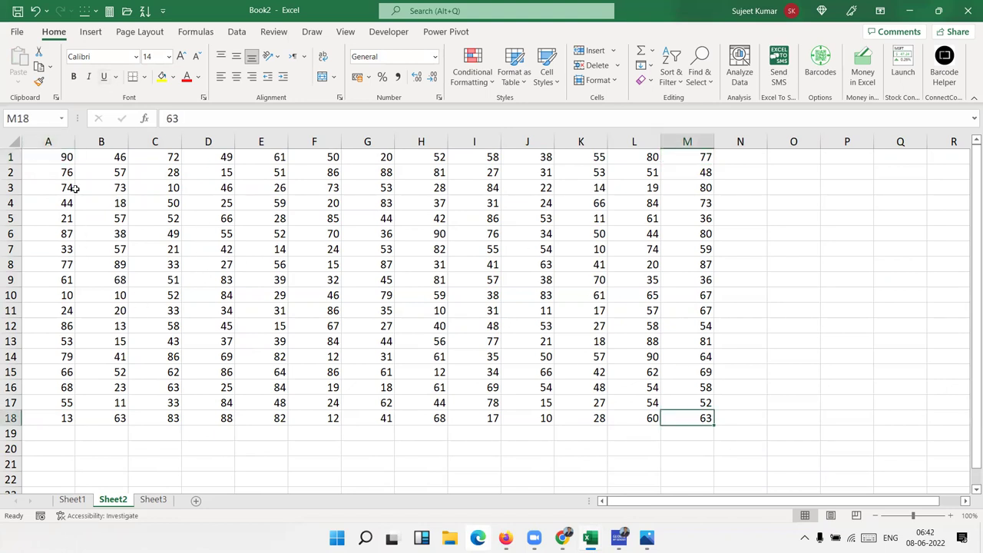
{"action": "left_click", "coordinate": [67, 157]}
{"action": "left_click_drag", "start_coordinate": [66, 157], "coordinate": [27, 468]}
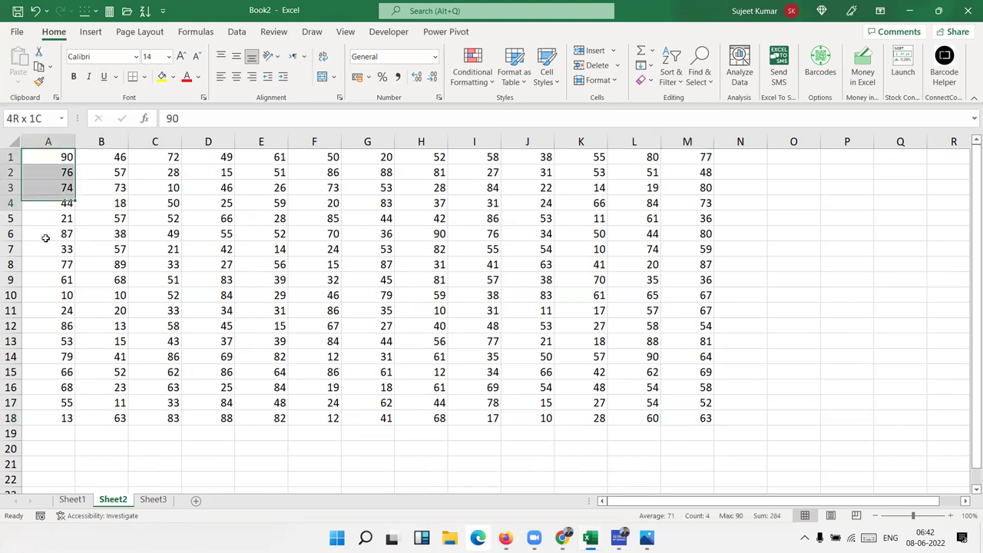
{"action": "mouse_move", "coordinate": [61, 155]}
{"action": "left_mouse_down"}
{"action": "mouse_move", "coordinate": [553, 384]}
{"action": "mouse_move", "coordinate": [676, 418]}
{"action": "left_mouse_up"}
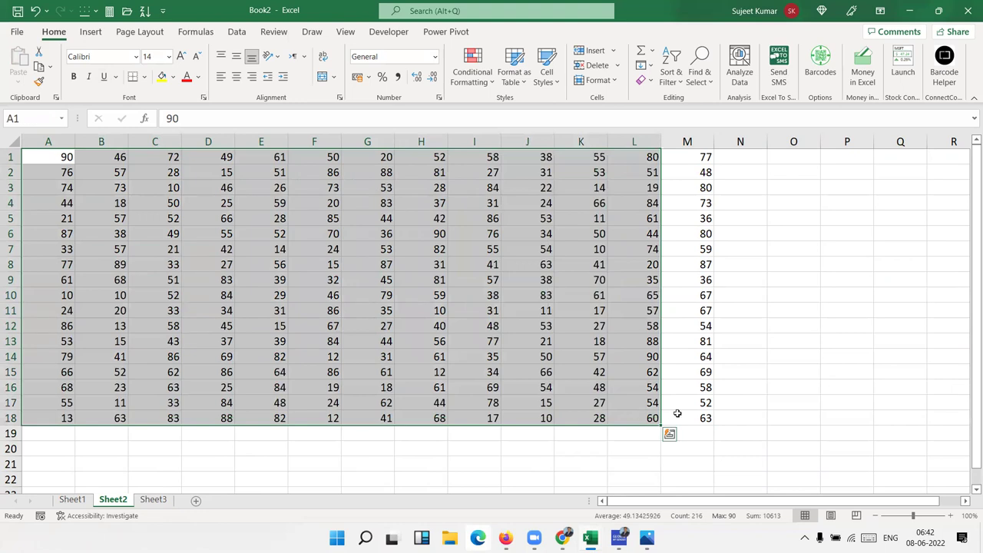
{"action": "left_click", "coordinate": [692, 417]}
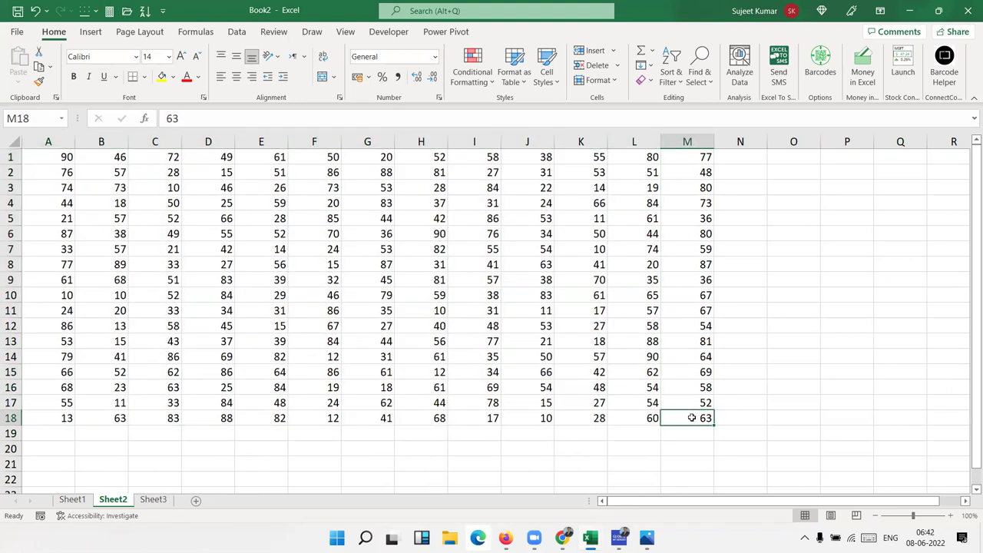
{"action": "left_click", "coordinate": [60, 158]}
{"action": "key", "text": "ctrl+End"}
Enter trial values 5, 6 and 7 in N6, O4 and P3, then clear N2:P9
{"action": "left_click", "coordinate": [738, 238]}
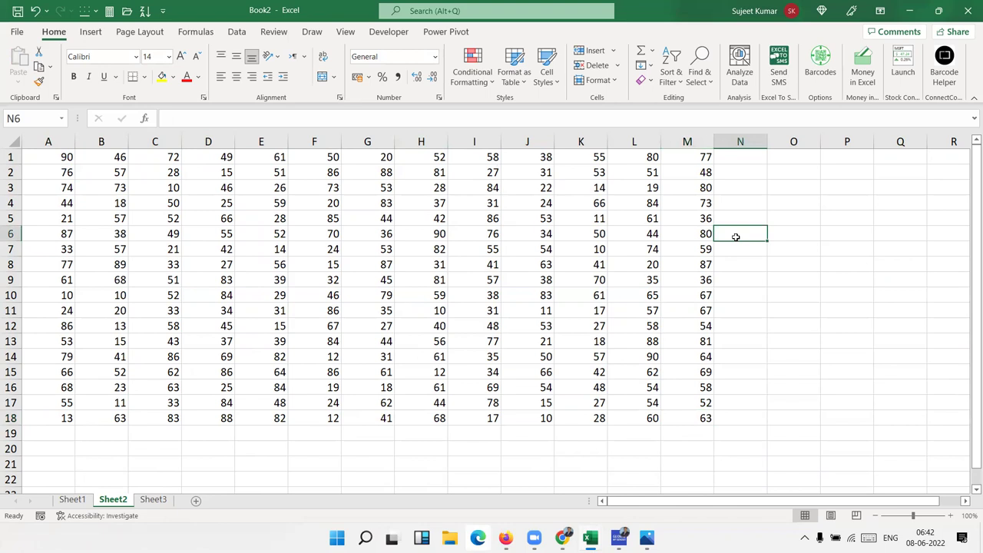
{"action": "type", "text": "5"}
{"action": "left_click", "coordinate": [801, 209]}
{"action": "type", "text": "6"}
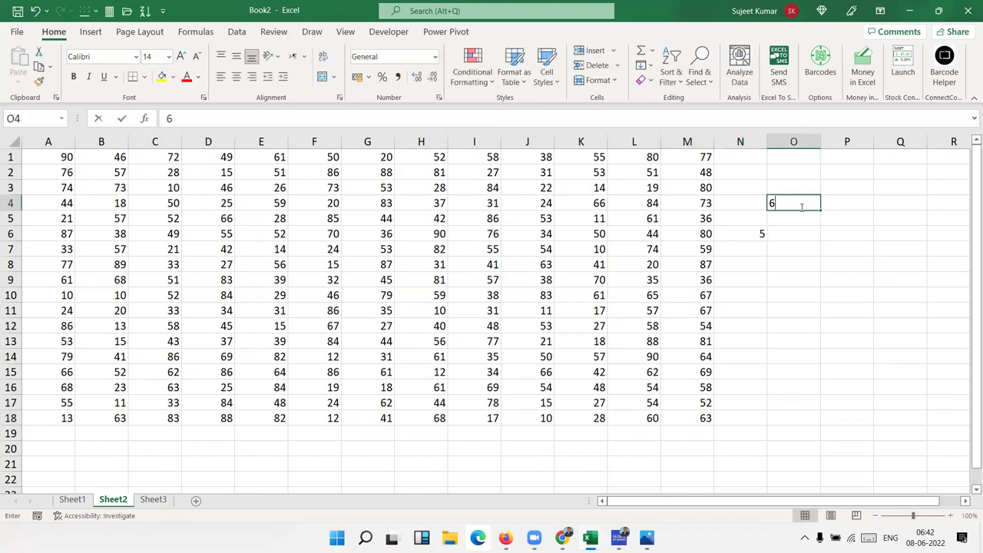
{"action": "left_click", "coordinate": [855, 186]}
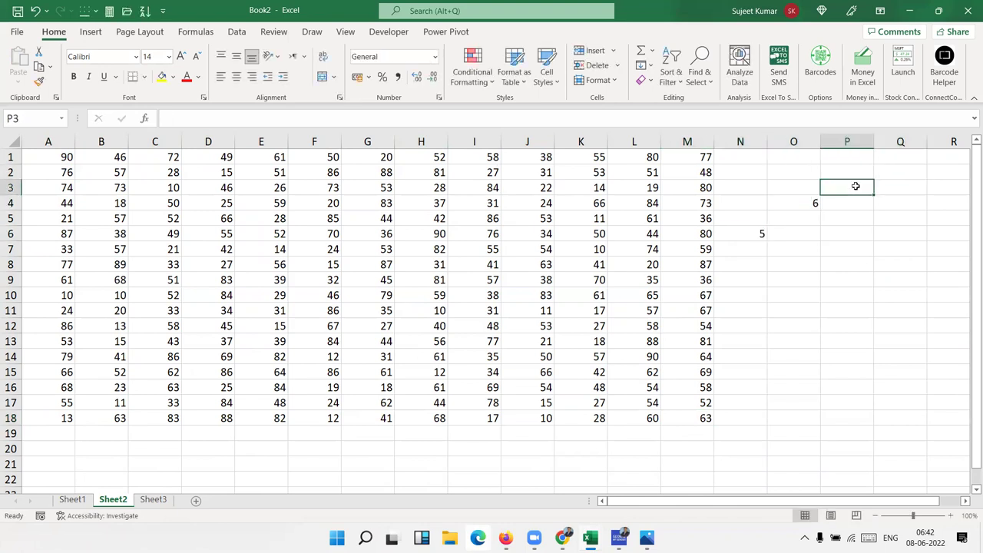
{"action": "type", "text": "7"}
{"action": "left_click", "coordinate": [856, 215]}
{"action": "left_click", "coordinate": [735, 167]}
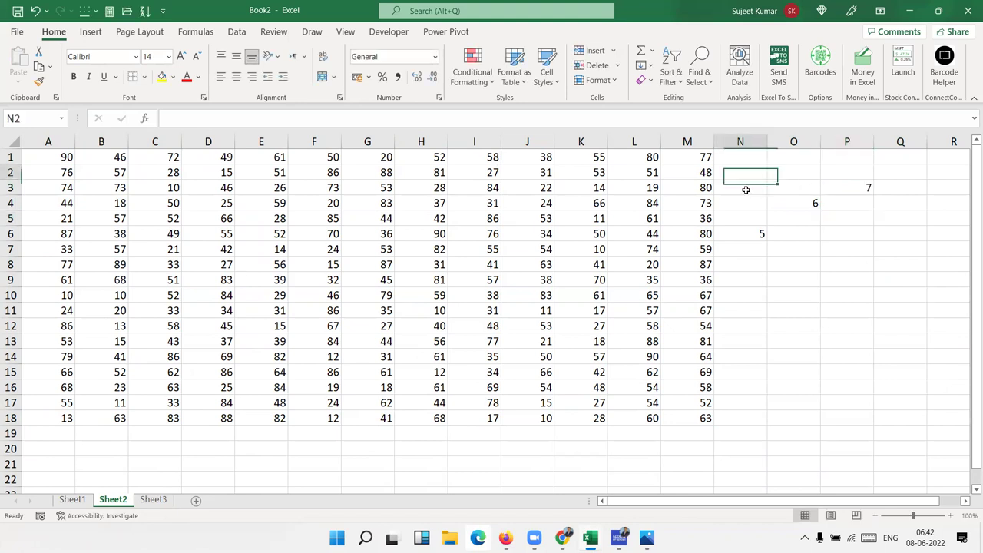
{"action": "left_click_drag", "start_coordinate": [741, 174], "coordinate": [850, 274]}
{"action": "key", "text": "Delete"}
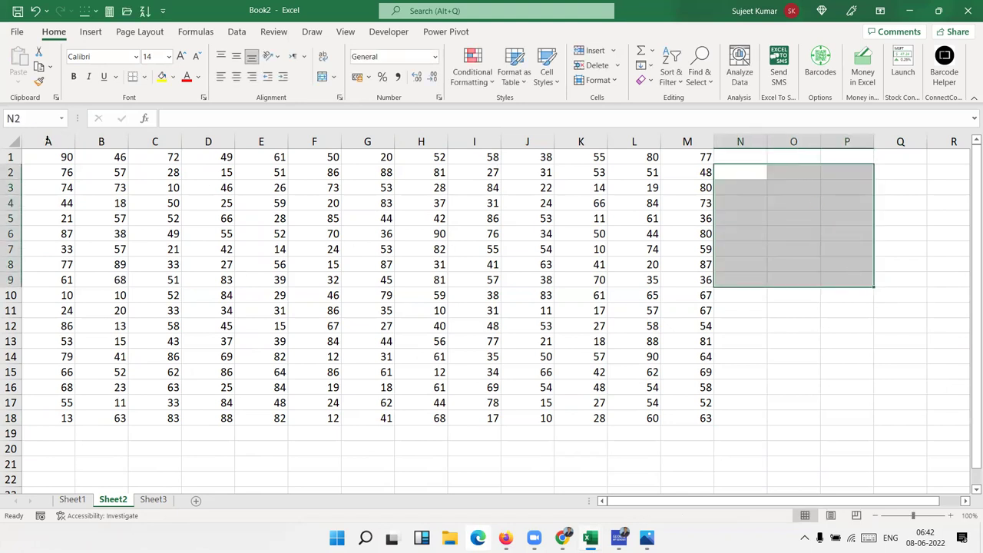
From A1, jump to the far end of row 1 using End then Right
{"action": "left_click", "coordinate": [47, 159]}
{"action": "key", "text": "End"}
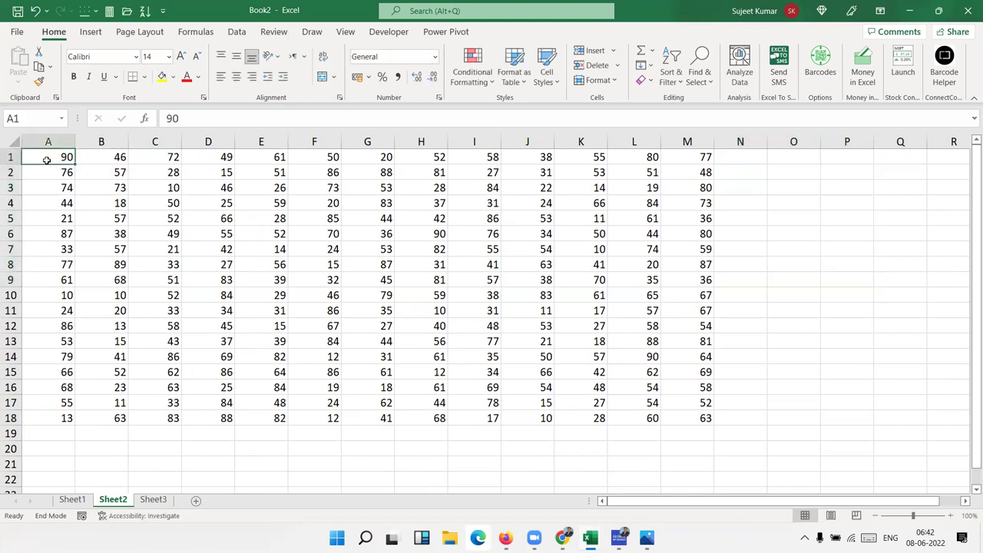
{"action": "key", "text": "Right"}
{"action": "key", "text": "Right"}
{"action": "key", "text": "Right"}
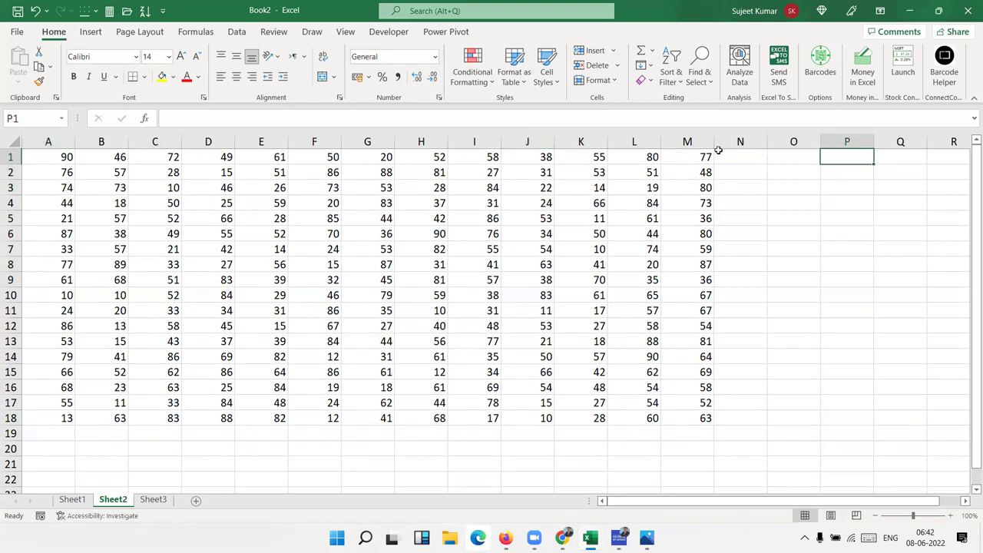
{"action": "left_click", "coordinate": [848, 155]}
Select the A1:M18 data block by jumping to M18 and extending back to A1
{"action": "left_click", "coordinate": [71, 158]}
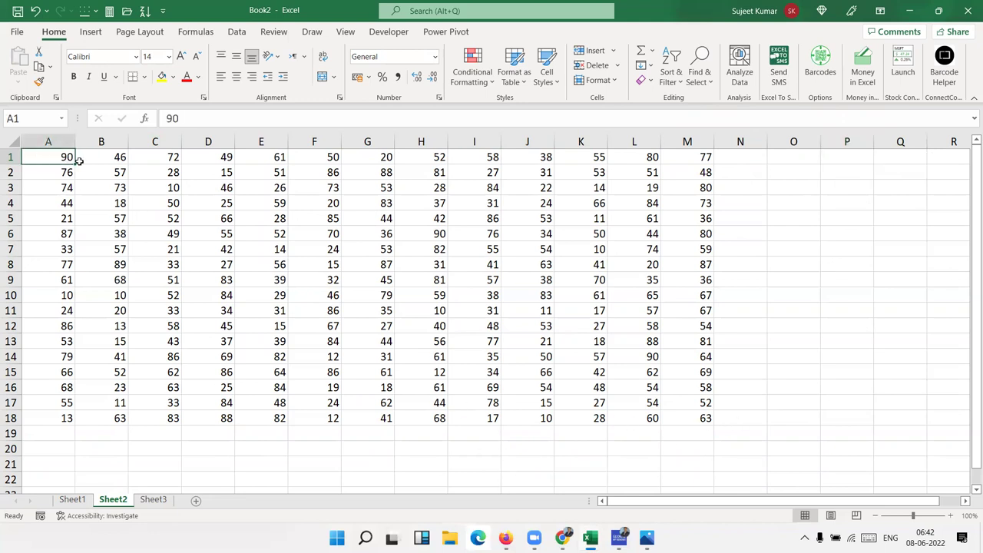
{"action": "key", "text": "ctrl+shift+End"}
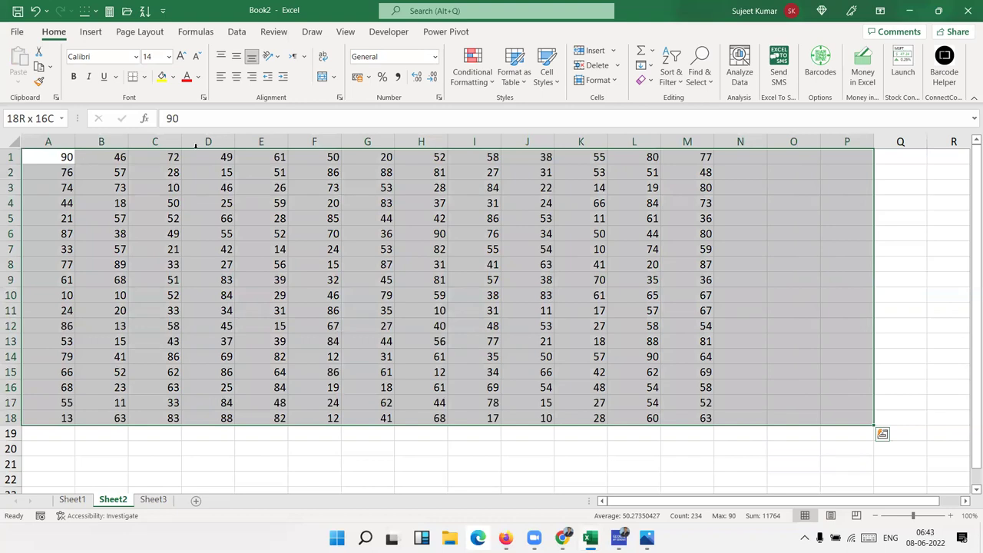
{"action": "left_click", "coordinate": [685, 412]}
{"action": "key", "text": "ctrl+Home"}
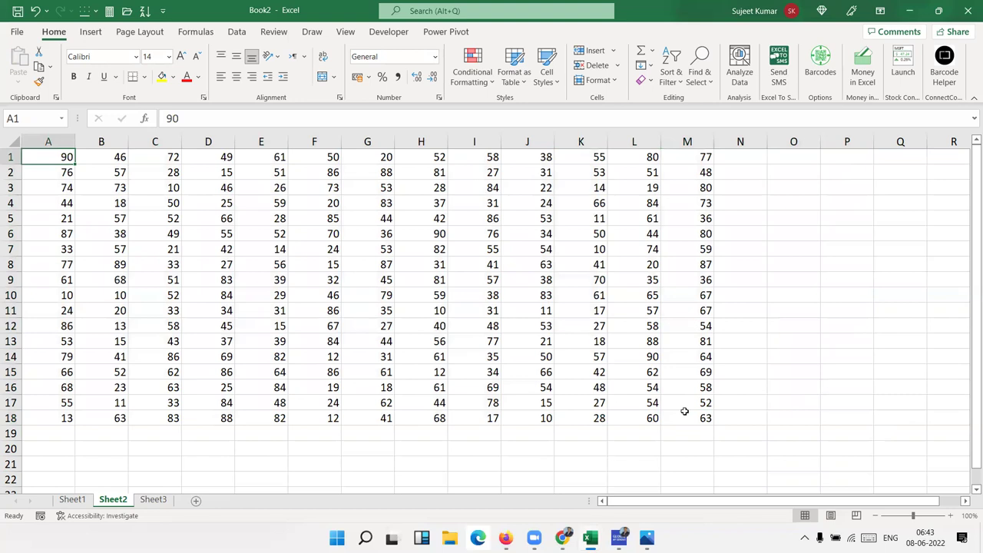
{"action": "key", "text": "ctrl+End"}
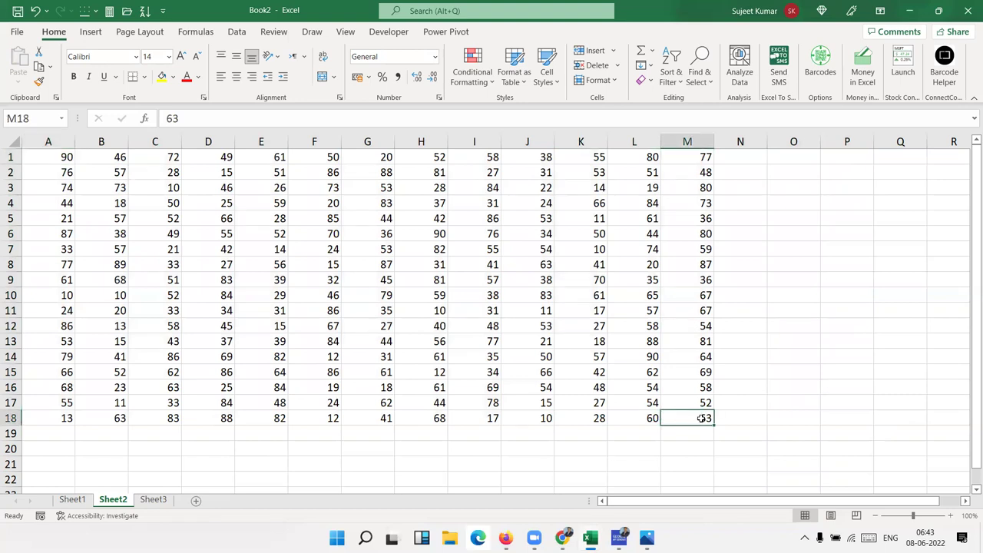
{"action": "key", "text": "ctrl+shift+Home"}
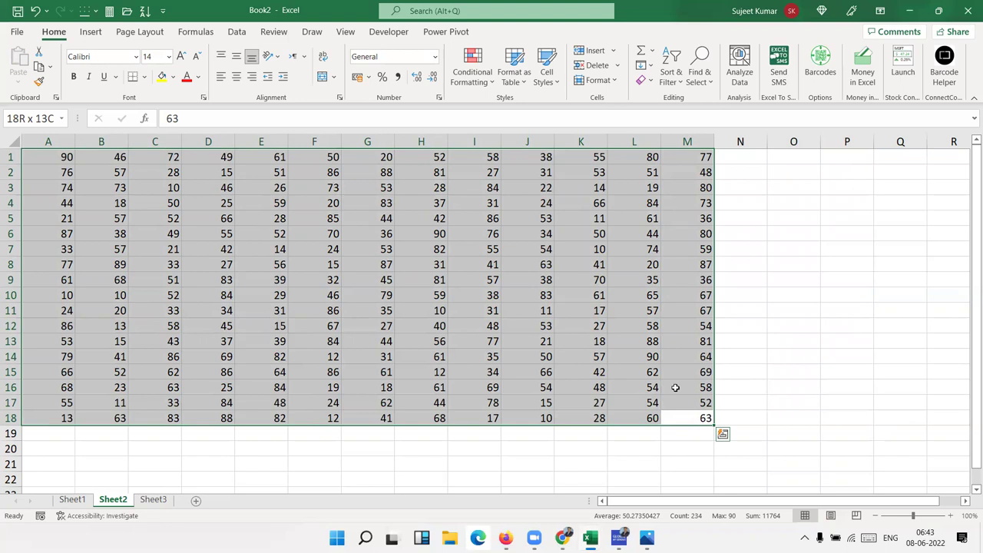
{"action": "left_click", "coordinate": [628, 342]}
{"action": "left_click", "coordinate": [682, 265]}
{"action": "left_click", "coordinate": [283, 231]}
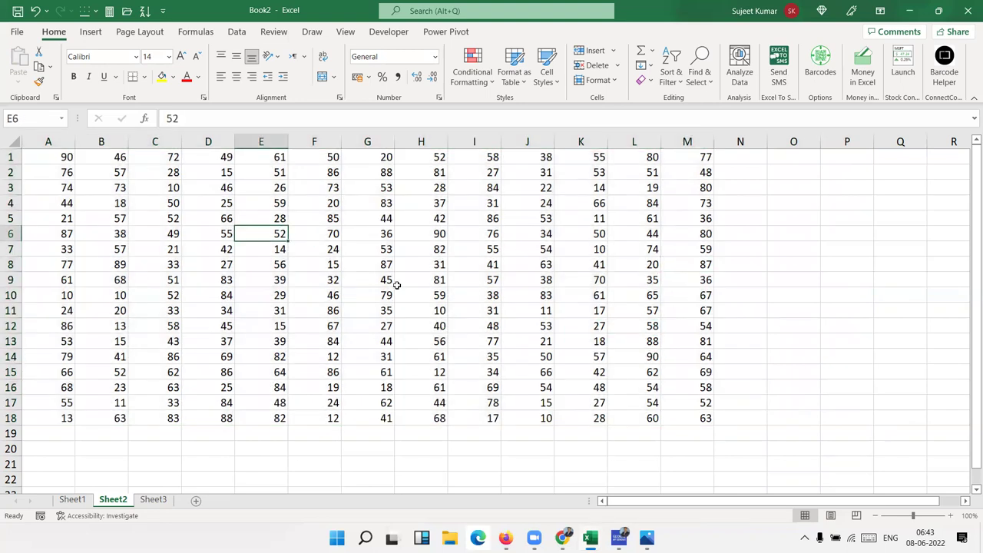
{"action": "left_click", "coordinate": [153, 222]}
{"action": "left_click", "coordinate": [368, 202]}
{"action": "left_click", "coordinate": [368, 356]}
{"action": "left_click", "coordinate": [282, 359]}
{"action": "left_click", "coordinate": [132, 254]}
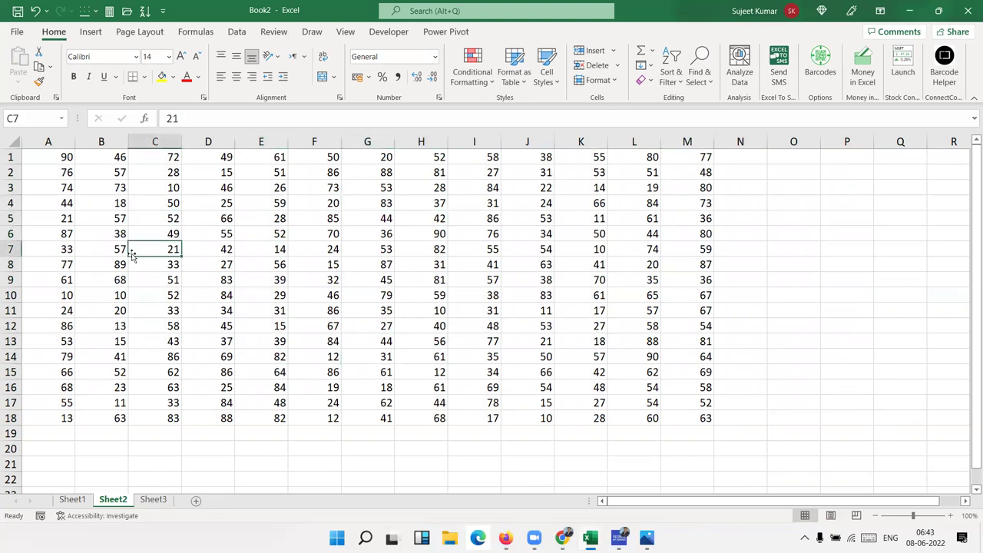
{"action": "left_click", "coordinate": [257, 230], "text": "ctrl"}
{"action": "left_click", "coordinate": [232, 319], "text": "ctrl"}
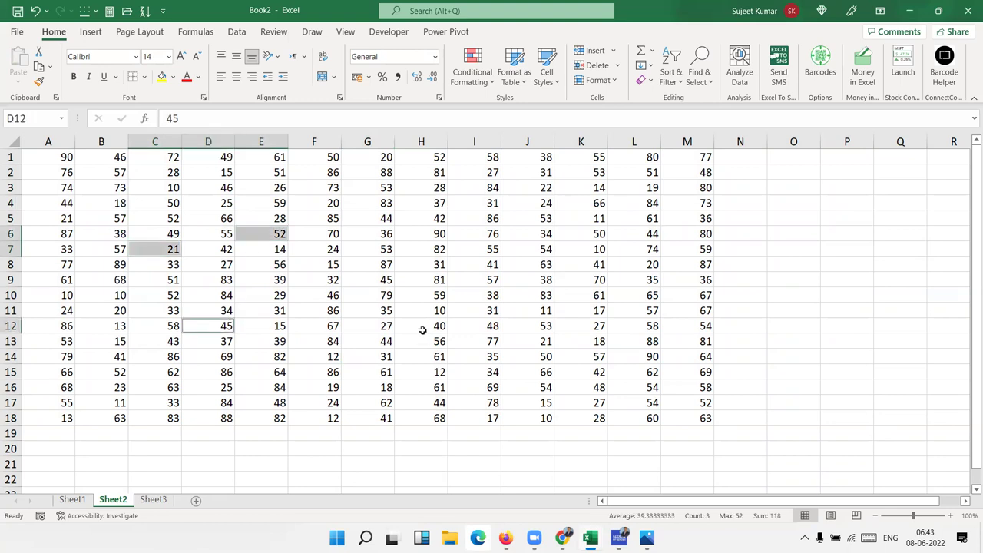
{"action": "left_click", "coordinate": [422, 328], "text": "ctrl"}
{"action": "left_click", "coordinate": [421, 243], "text": "ctrl"}
{"action": "left_click", "coordinate": [473, 214], "text": "ctrl"}
{"action": "left_click", "coordinate": [520, 230], "text": "ctrl"}
{"action": "left_click", "coordinate": [527, 280], "text": "ctrl"}
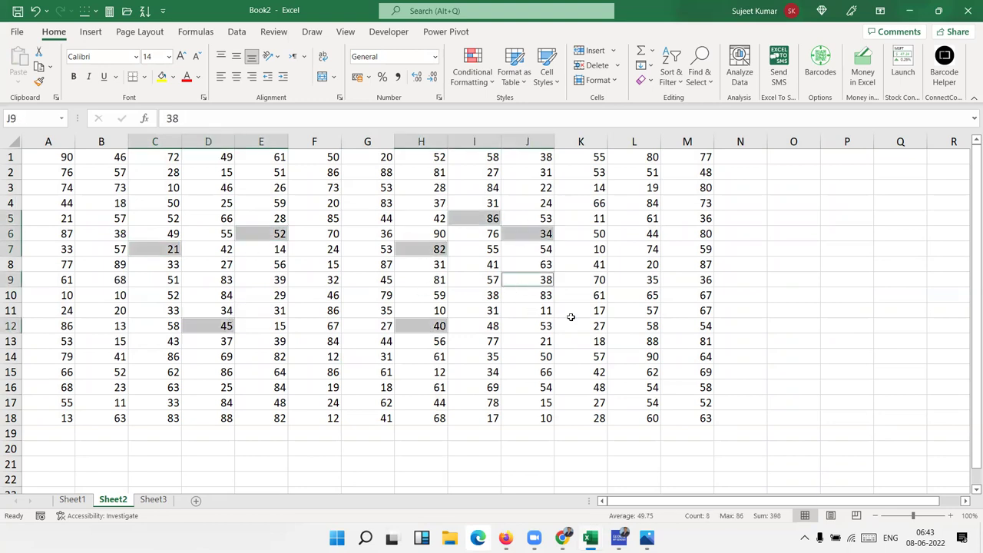
{"action": "left_click", "coordinate": [572, 313], "text": "ctrl"}
{"action": "left_click", "coordinate": [634, 249], "text": "ctrl"}
{"action": "left_click", "coordinate": [552, 188], "text": "ctrl"}
{"action": "left_click", "coordinate": [386, 187], "text": "ctrl"}
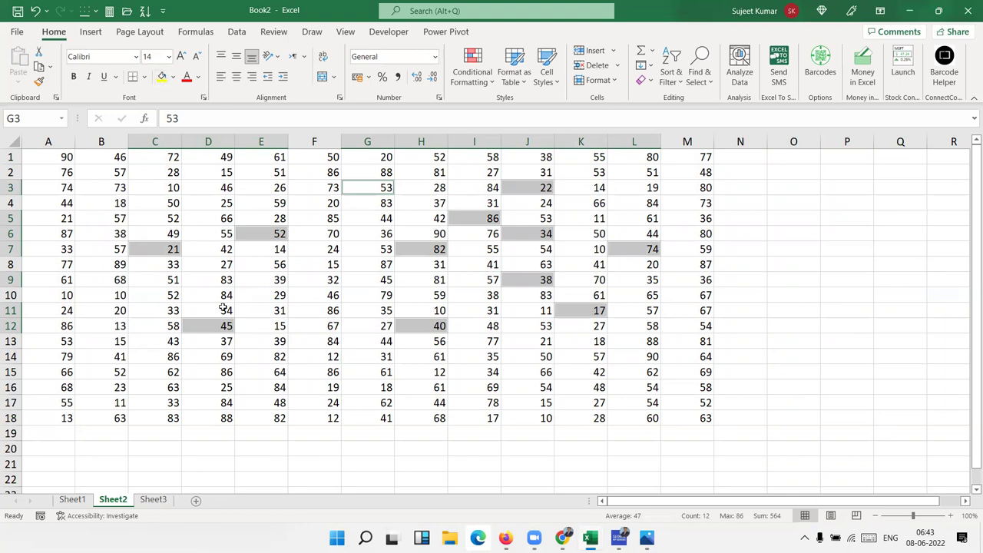
{"action": "key", "text": "ctrl+c"}
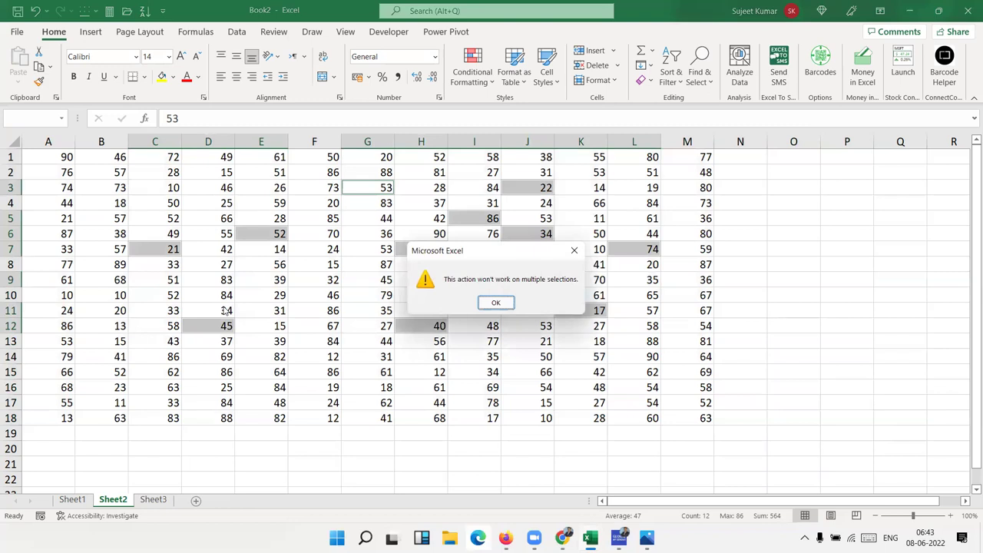
{"action": "key", "text": "Return"}
{"action": "left_click", "coordinate": [310, 289]}
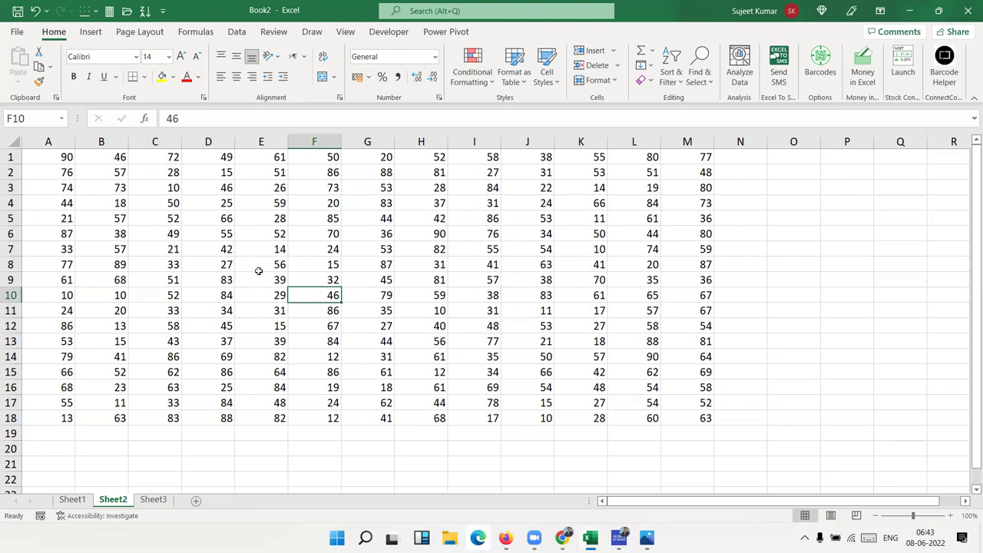
{"action": "left_click", "coordinate": [50, 156]}
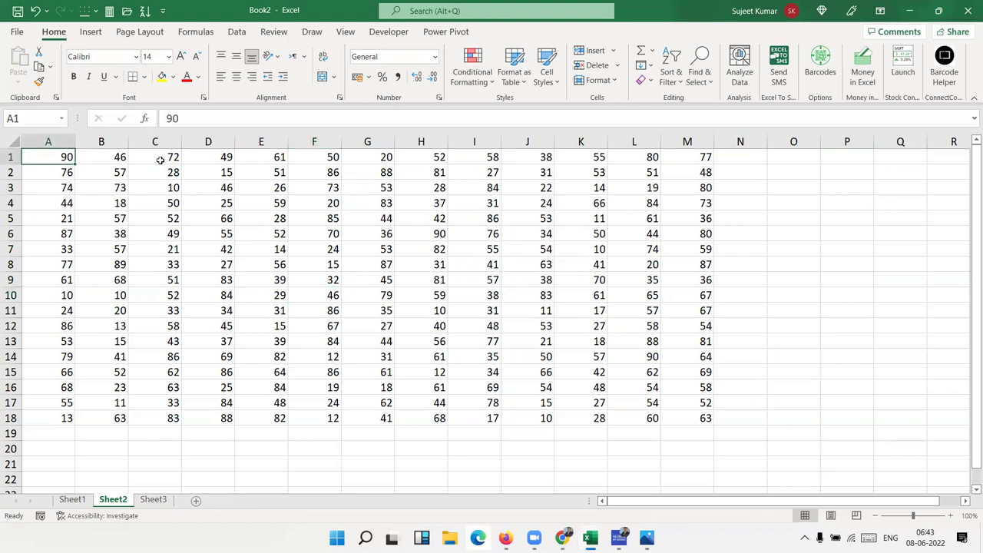
{"action": "left_click", "coordinate": [199, 155], "text": "ctrl"}
{"action": "left_click", "coordinate": [384, 156], "text": "ctrl"}
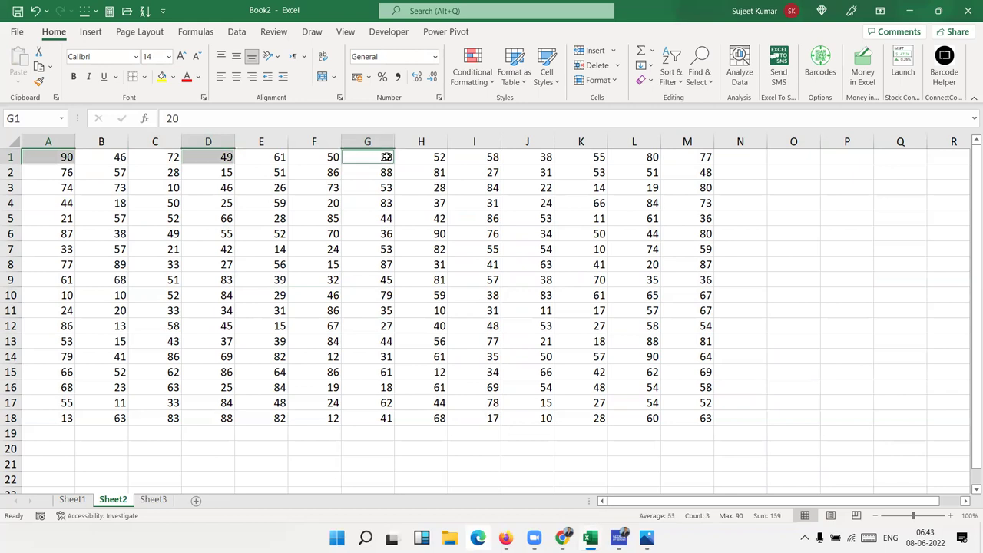
{"action": "left_click", "coordinate": [490, 156], "text": "ctrl"}
{"action": "left_click", "coordinate": [608, 156], "text": "ctrl"}
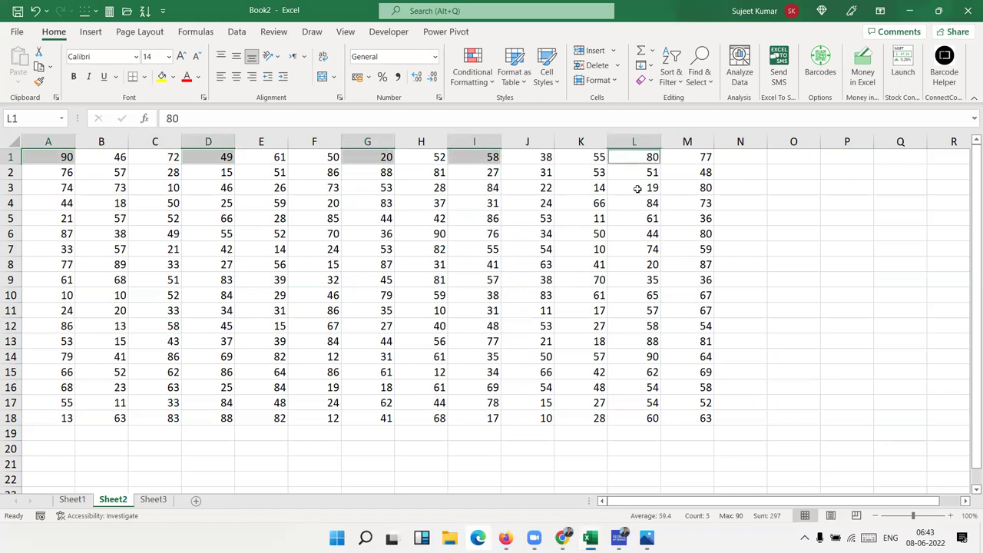
{"action": "key", "text": "ctrl+c"}
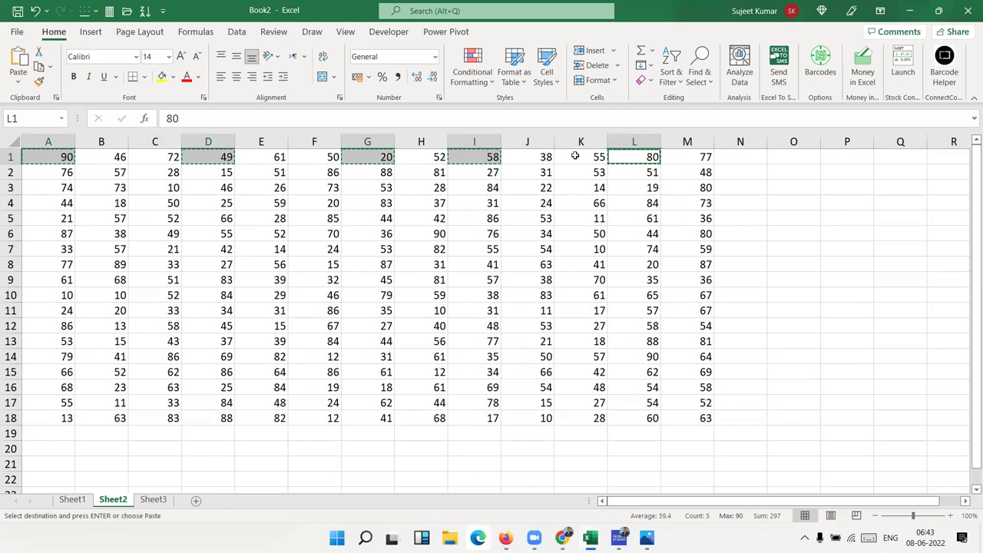
{"action": "key", "text": "Escape"}
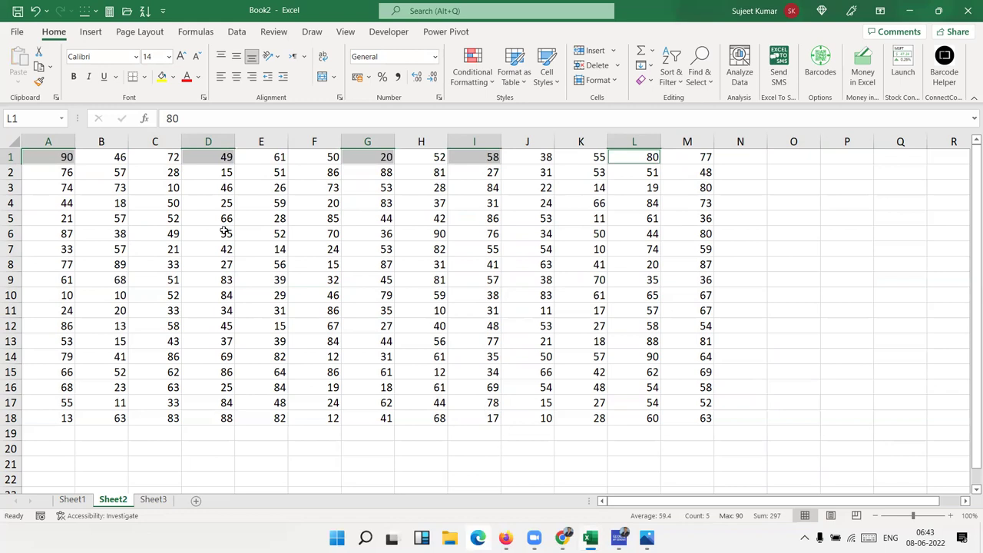
{"action": "left_click", "coordinate": [225, 232]}
{"action": "left_click_drag", "start_coordinate": [54, 157], "coordinate": [55, 170]}
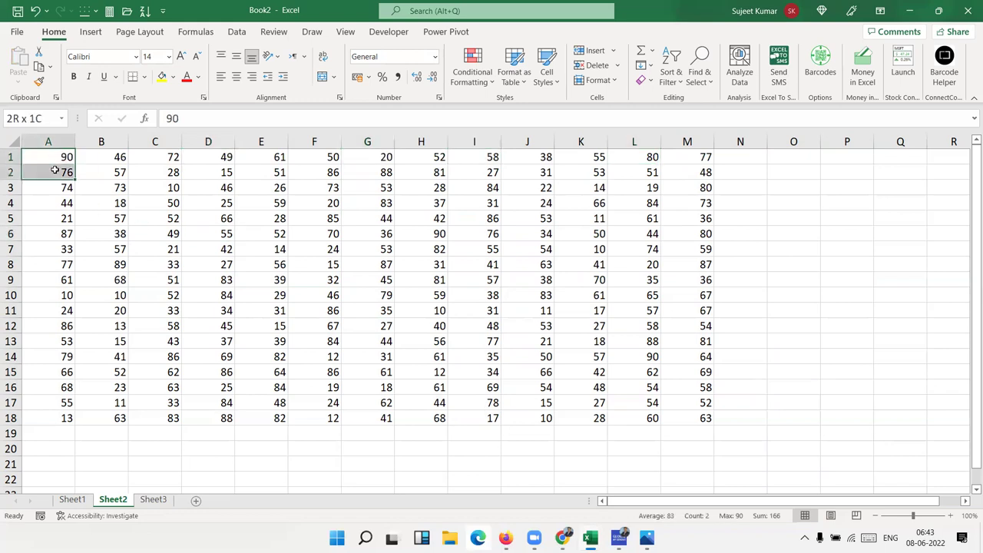
Copy a non-adjacent selection made of E1:E2 and H1:H2
{"action": "left_click", "coordinate": [260, 156], "text": "ctrl"}
{"action": "left_click_drag", "start_coordinate": [261, 157], "coordinate": [261, 169]}
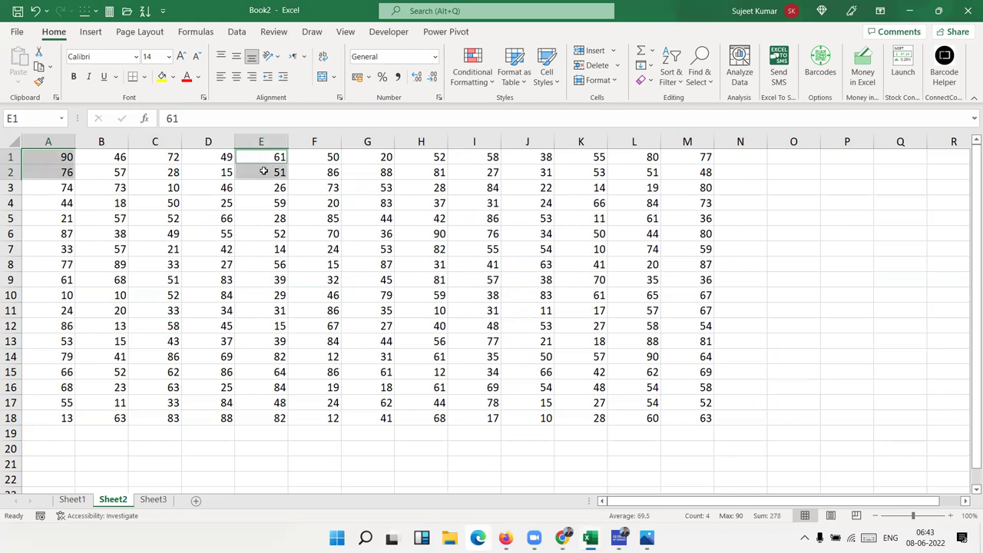
{"action": "left_click_drag", "start_coordinate": [431, 153], "coordinate": [430, 167], "text": "ctrl"}
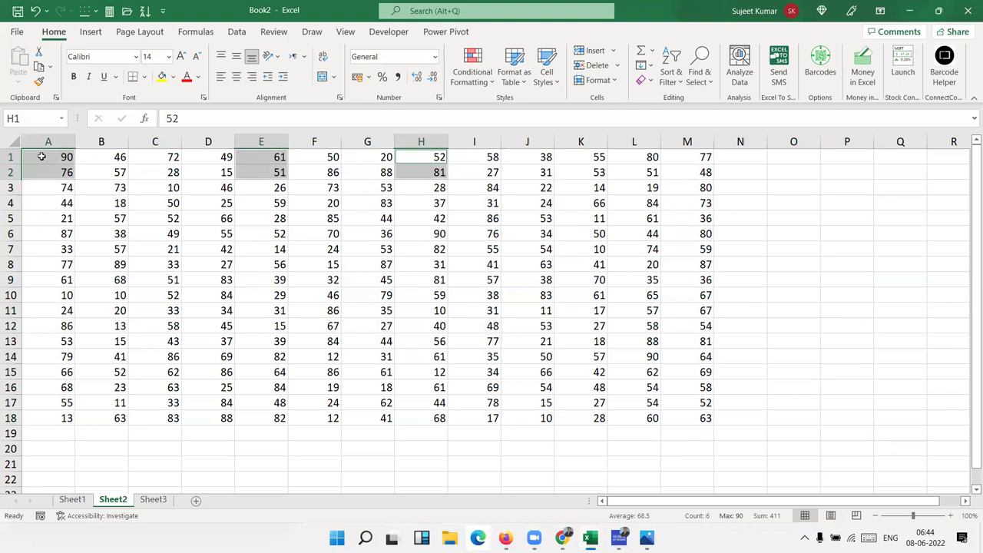
{"action": "key", "text": "ctrl+c"}
{"action": "key", "text": "Escape"}
Add J3:J4, dismiss the multiple-selection warning, then copy with J1:J2 instead
{"action": "left_click_drag", "start_coordinate": [532, 184], "coordinate": [533, 201], "text": "ctrl"}
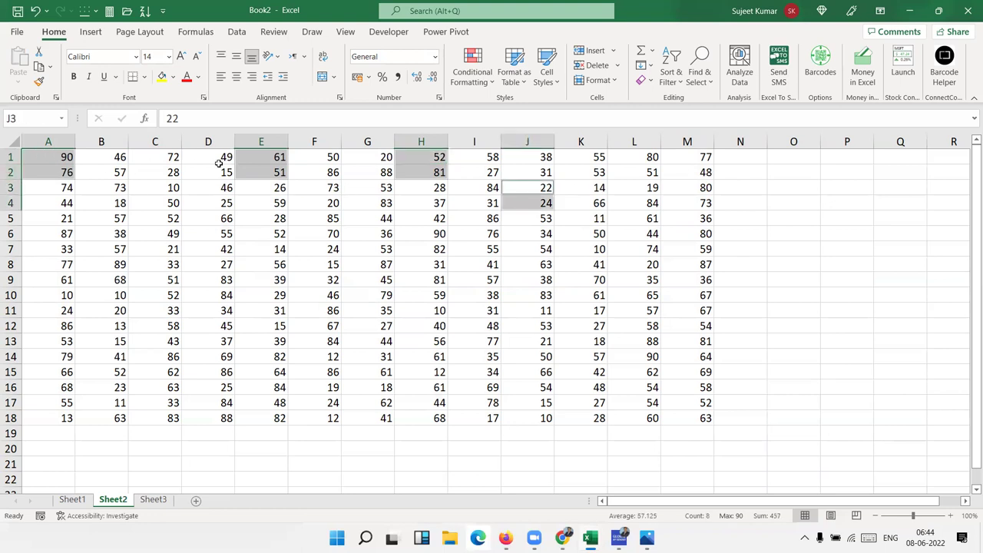
{"action": "key", "text": "ctrl+c"}
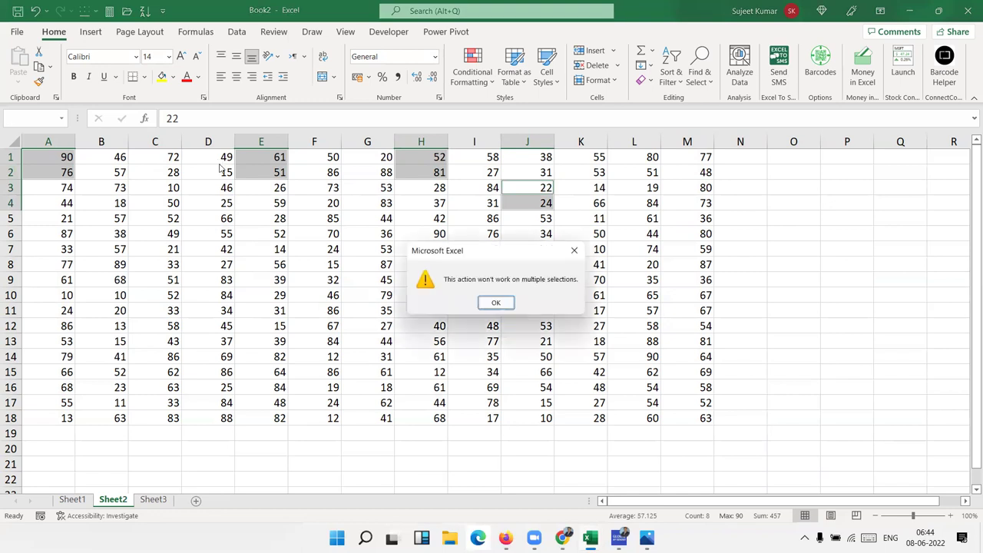
{"action": "key", "text": "Return"}
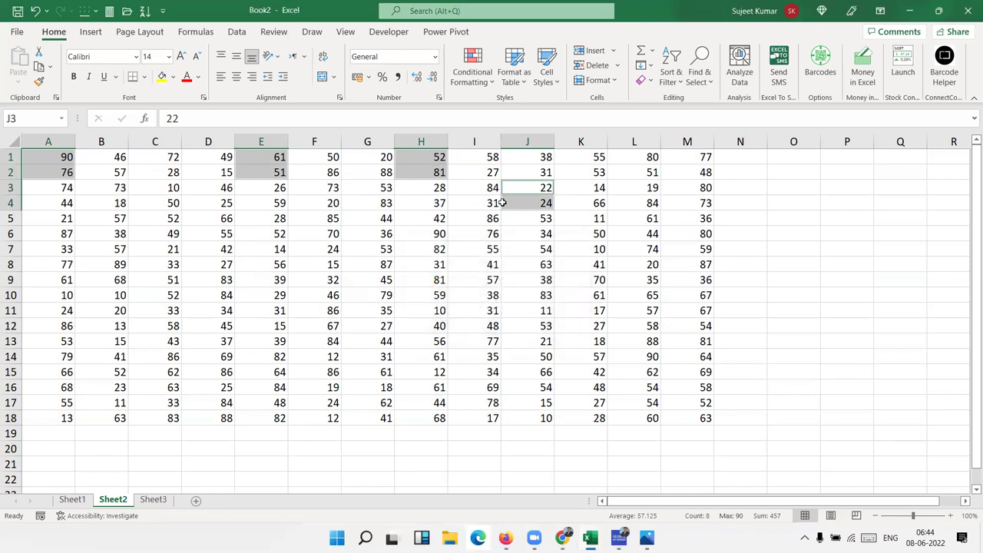
{"action": "left_click", "coordinate": [513, 201], "text": "ctrl"}
{"action": "left_click", "coordinate": [520, 189], "text": "ctrl"}
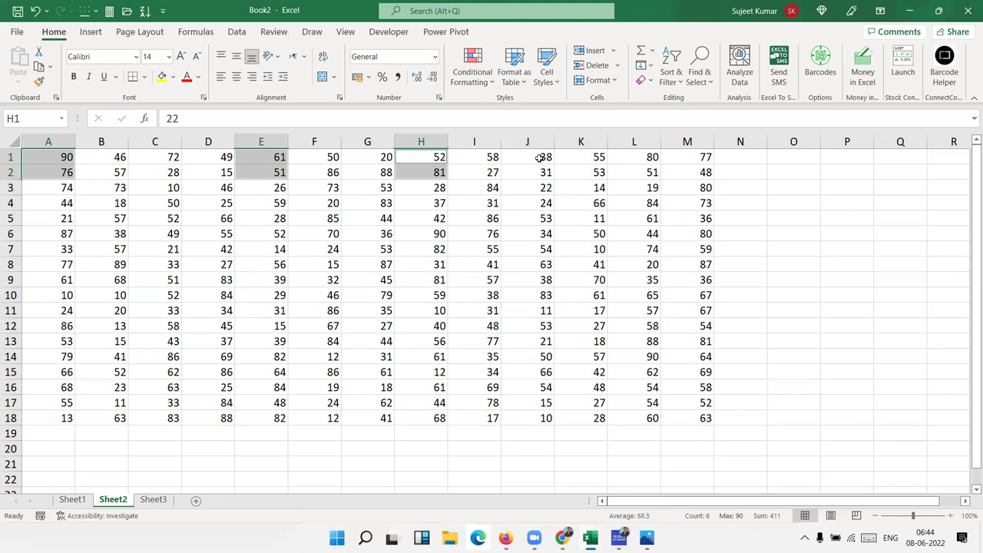
{"action": "left_click_drag", "start_coordinate": [538, 157], "coordinate": [540, 172], "text": "ctrl"}
{"action": "key", "text": "ctrl+c"}
{"action": "key", "text": "Escape"}
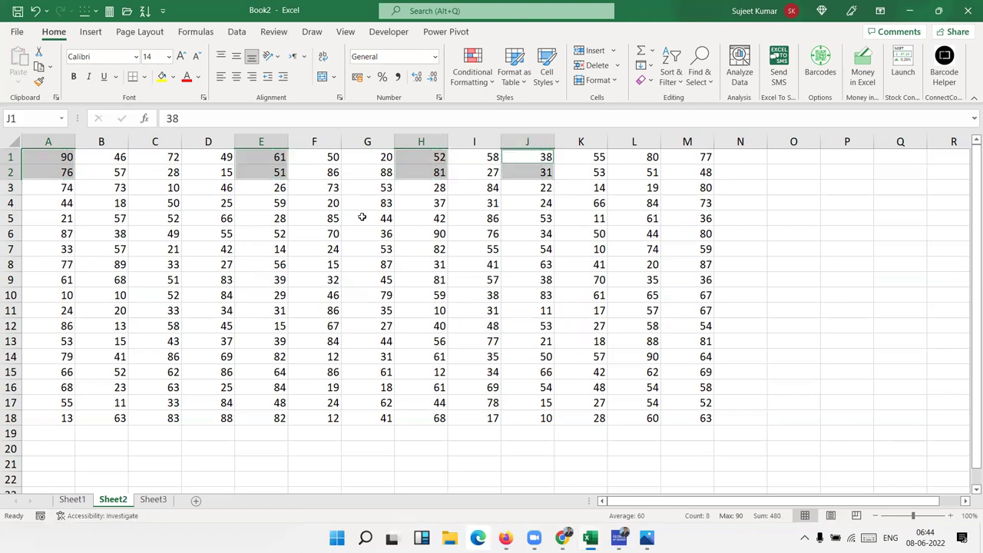
Paste A1, C1 and E1 (90, 72, 61) into O5:Q5, delete them, and start Book3
{"action": "left_click", "coordinate": [362, 218]}
{"action": "left_click", "coordinate": [64, 161]}
{"action": "left_click", "coordinate": [140, 153], "text": "ctrl"}
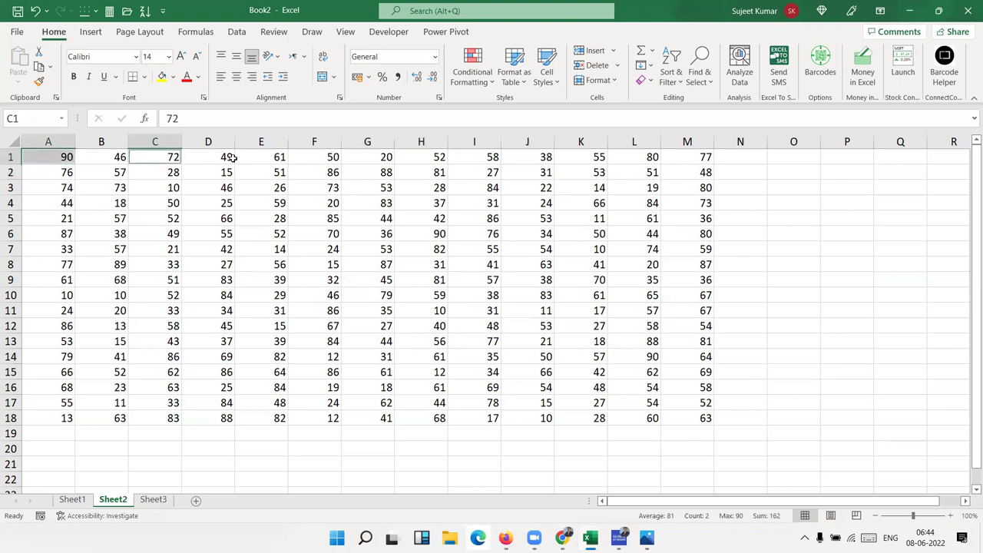
{"action": "left_click", "coordinate": [244, 158], "text": "ctrl"}
{"action": "key", "text": "ctrl+c"}
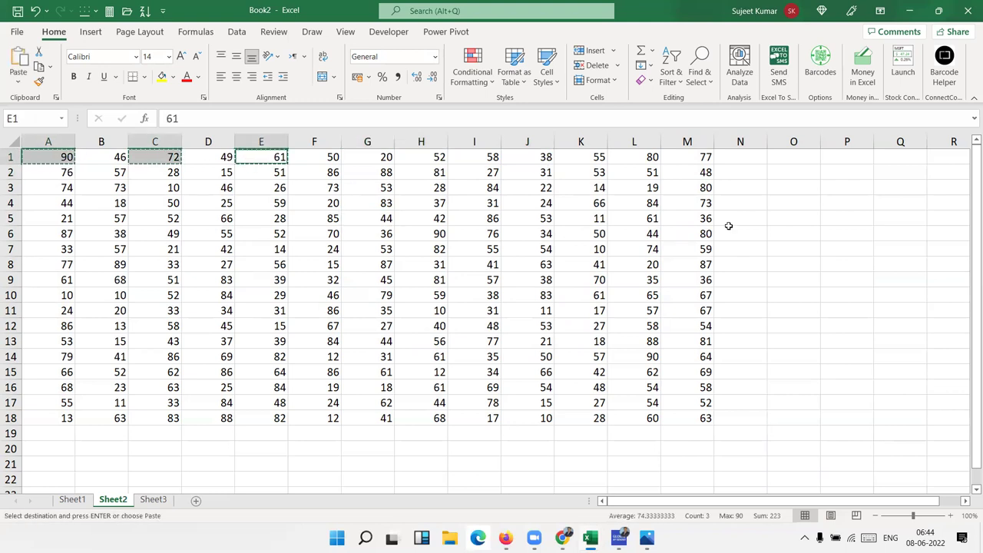
{"action": "left_click", "coordinate": [801, 217]}
{"action": "key", "text": "ctrl+v"}
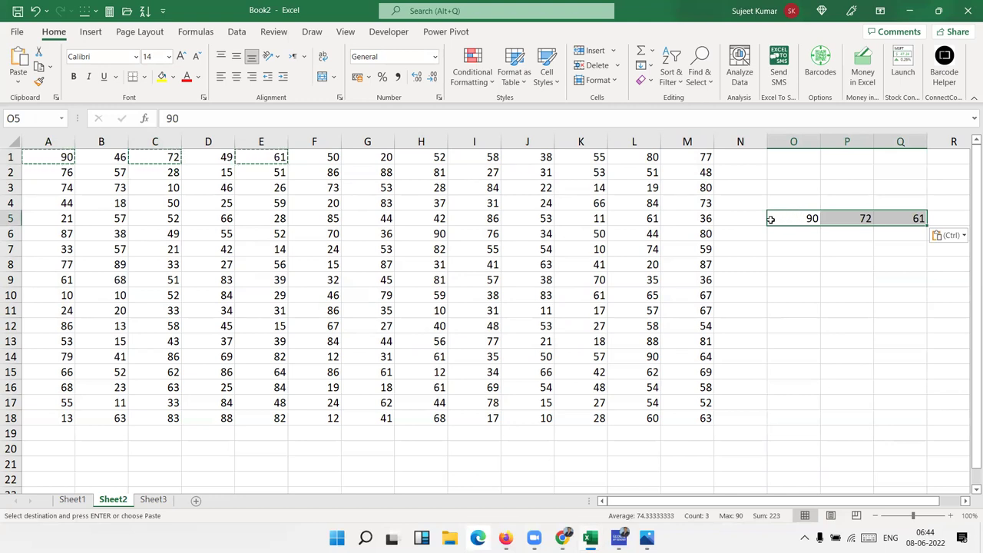
{"action": "key", "text": "Delete"}
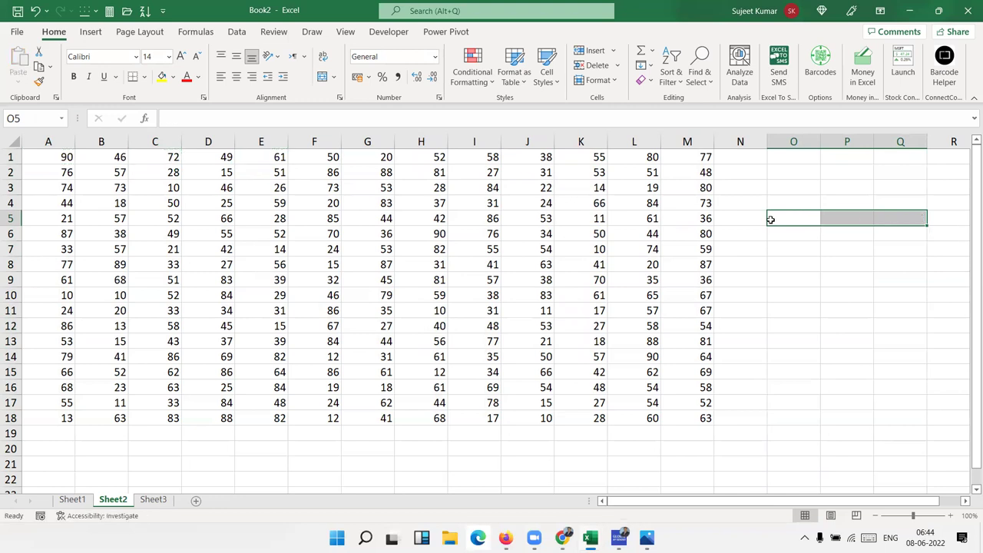
{"action": "left_click", "coordinate": [229, 329]}
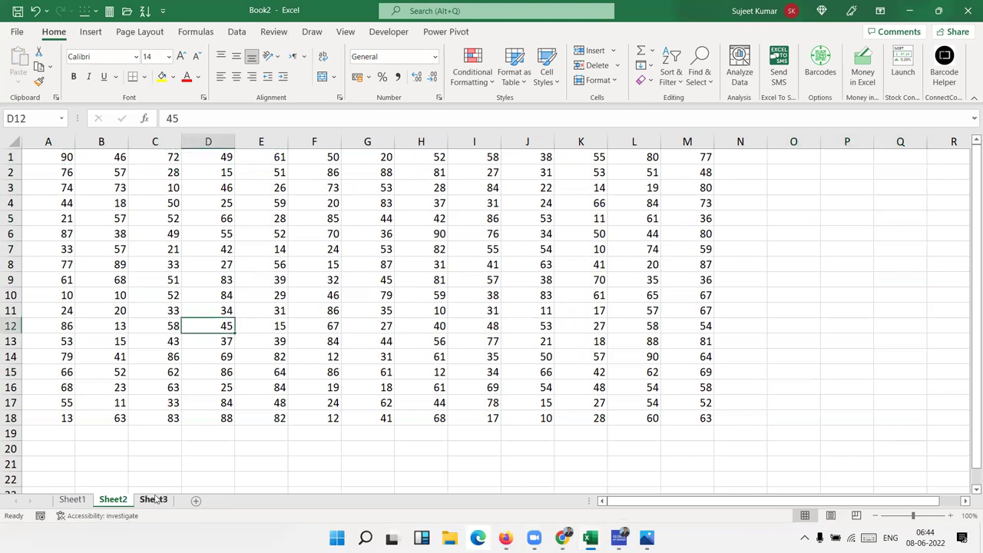
{"action": "key", "text": "ctrl+n"}
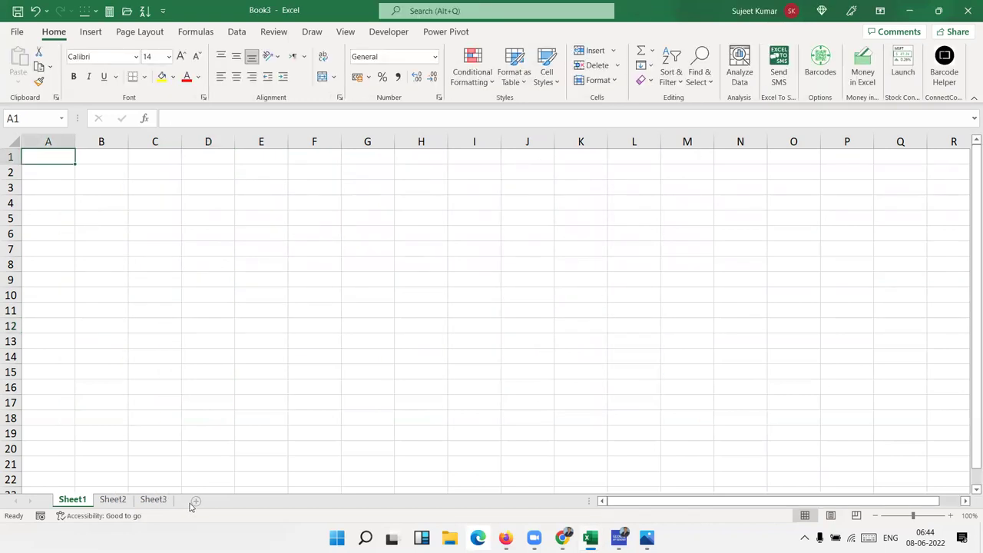
Add two new worksheets, Sheet4 and Sheet5, to Book3
{"action": "left_click", "coordinate": [195, 500]}
{"action": "left_click", "coordinate": [235, 500]}
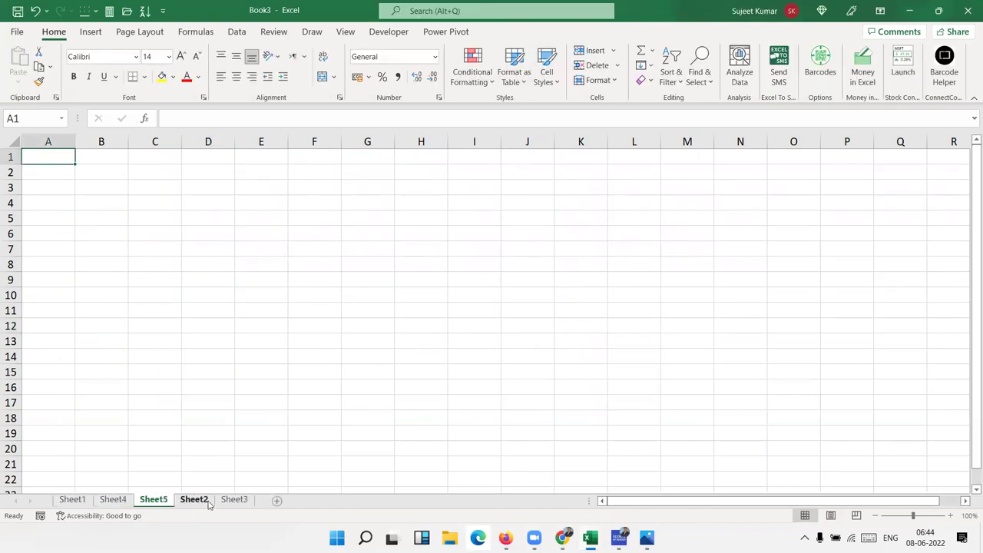
{"action": "left_click", "coordinate": [113, 501]}
{"action": "left_click", "coordinate": [76, 500]}
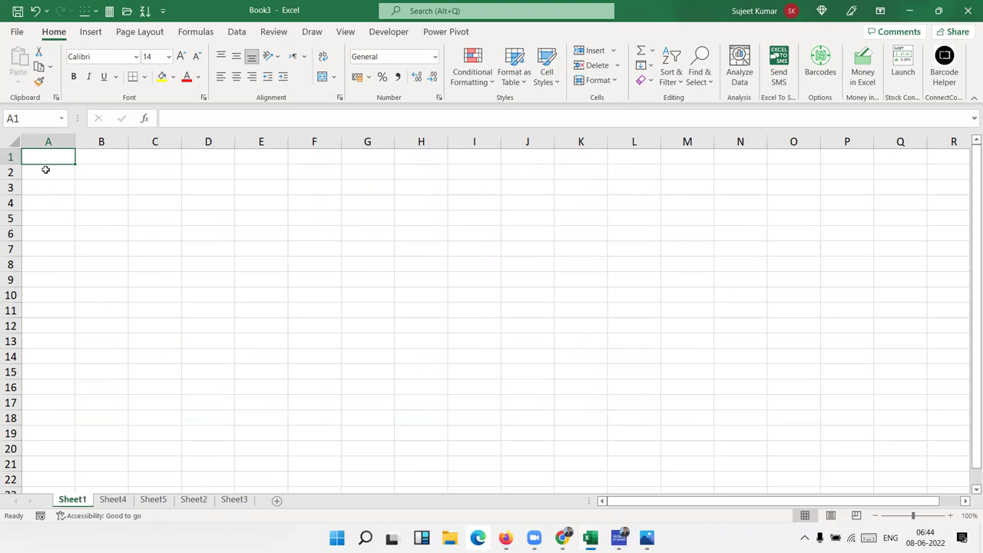
Enter Date in A1 and today's date in B1 on Sheet1, then copy A1:B1
{"action": "type", "text": "Date"}
{"action": "key", "text": "Tab"}
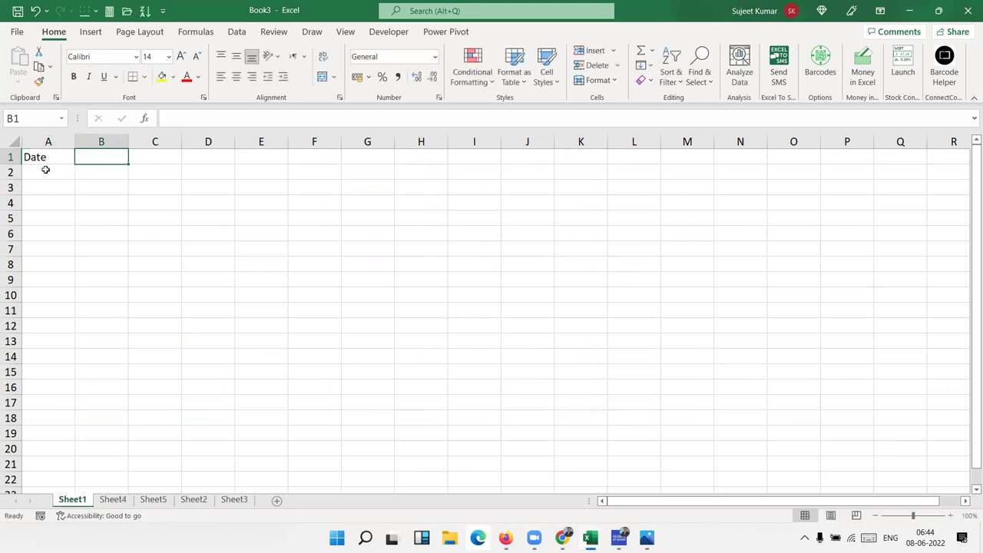
{"action": "key", "text": "ctrl+semicolon"}
{"action": "left_click", "coordinate": [45, 169]}
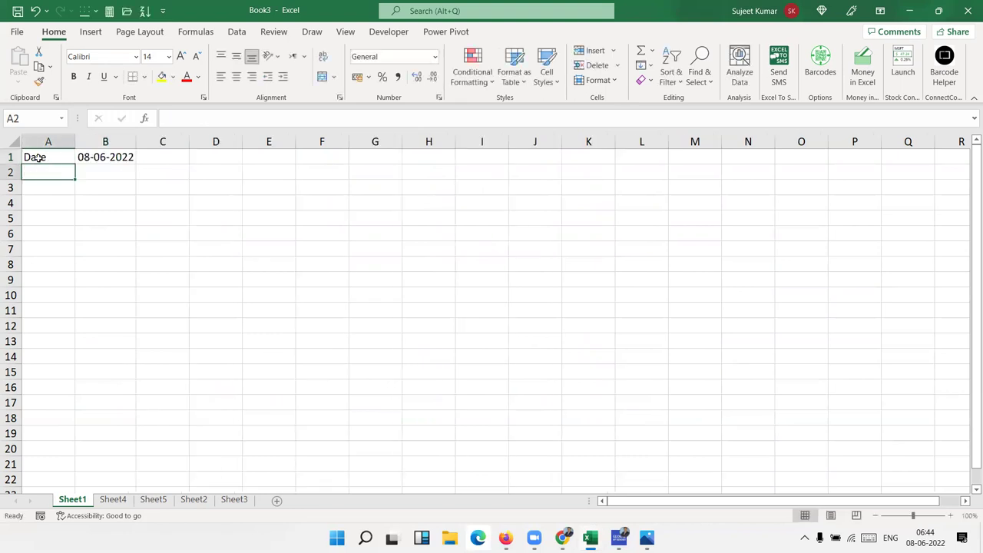
{"action": "left_click", "coordinate": [47, 157]}
{"action": "left_click", "coordinate": [77, 154], "text": "shift"}
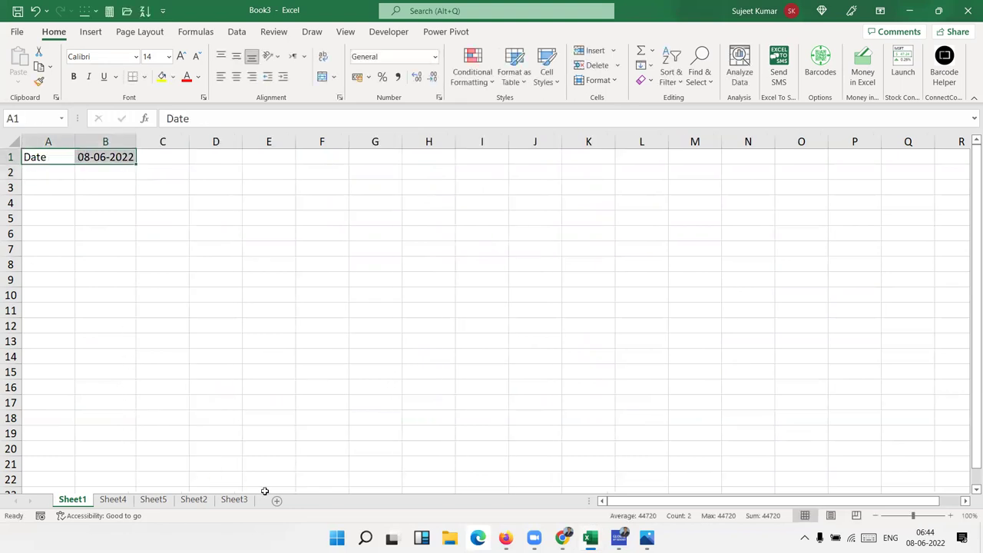
{"action": "key", "text": "ctrl+c"}
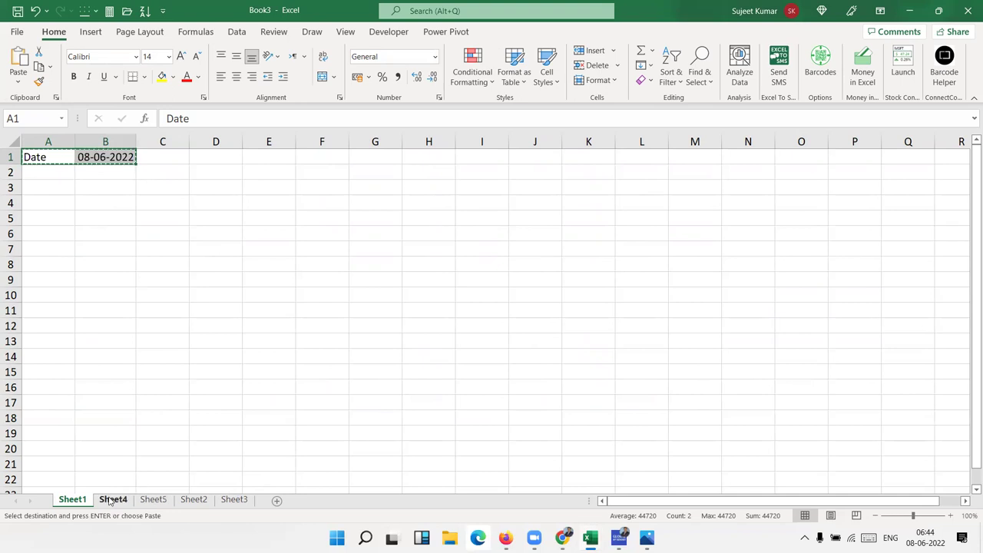
Paste the Date heading and date into Sheet4, Sheet5, Sheet2 and Sheet3
{"action": "left_click", "coordinate": [115, 500]}
{"action": "key", "text": "ctrl+v"}
{"action": "left_click", "coordinate": [153, 500]}
{"action": "key", "text": "ctrl+v"}
{"action": "left_click", "coordinate": [193, 500]}
{"action": "key", "text": "ctrl+v"}
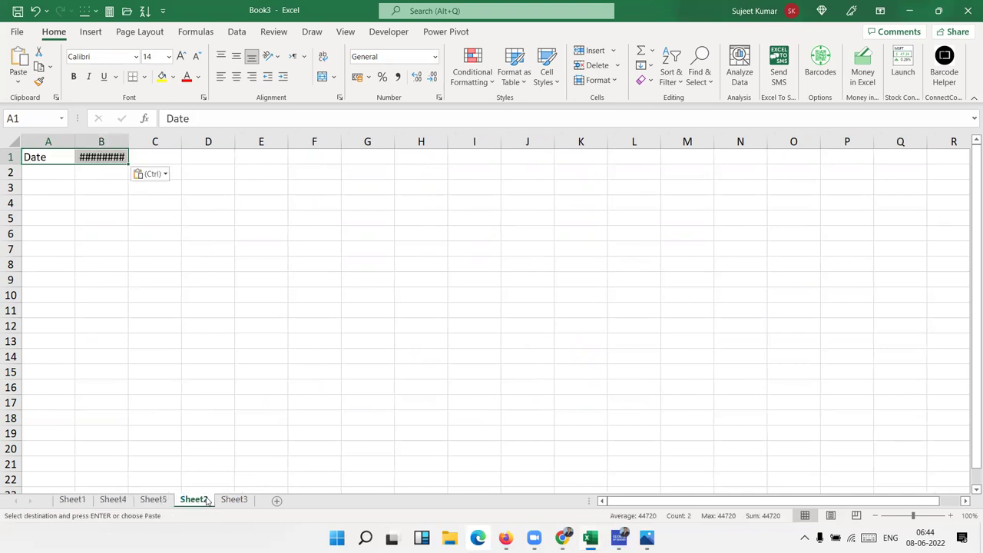
{"action": "left_click", "coordinate": [222, 500]}
{"action": "key", "text": "ctrl+v"}
Remove the pasted entries, cancel the pending copy, and select A1 on Sheet1
{"action": "key", "text": "Delete"}
{"action": "key", "text": "ctrl+Page_Up"}
{"action": "key", "text": "ctrl+Page_Up"}
{"action": "key", "text": "ctrl+Page_Up"}
{"action": "key", "text": "ctrl+Page_Up"}
{"action": "key", "text": "Escape"}
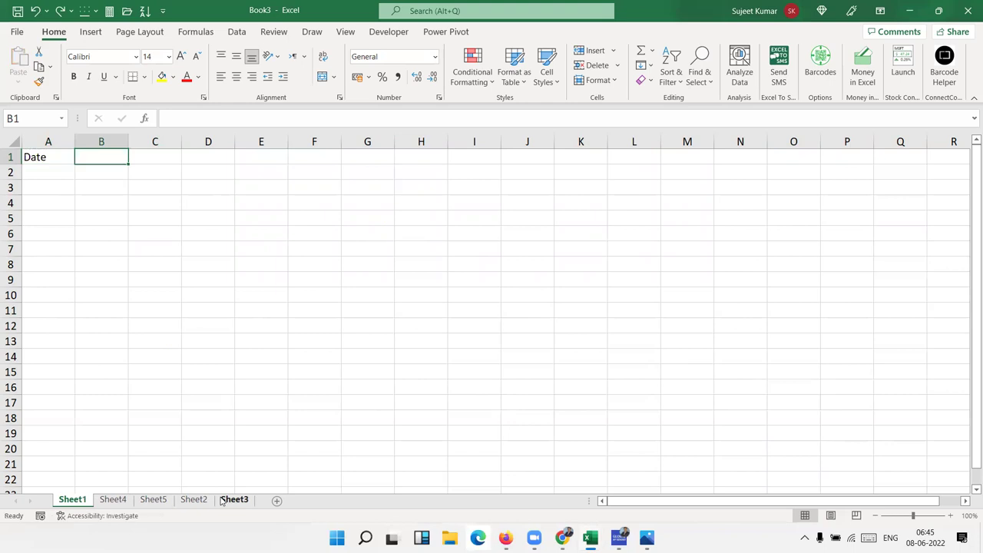
{"action": "left_click_drag", "start_coordinate": [54, 179], "coordinate": [47, 157]}
{"action": "left_click", "coordinate": [47, 158]}
Clear A1 on Sheet1 and group all sheets from Sheet1 through Sheet3
{"action": "key", "text": "Delete"}
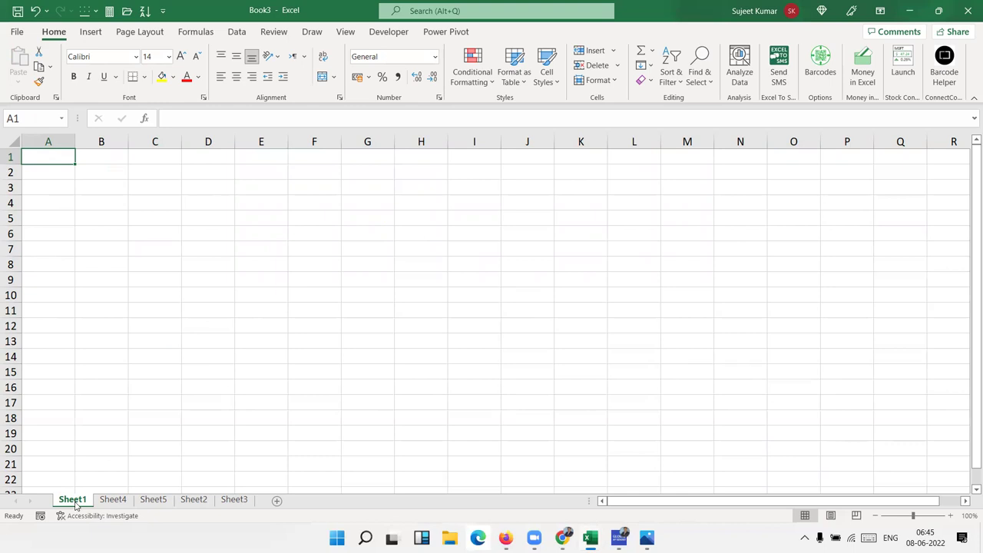
{"action": "left_click", "coordinate": [240, 503], "text": "shift"}
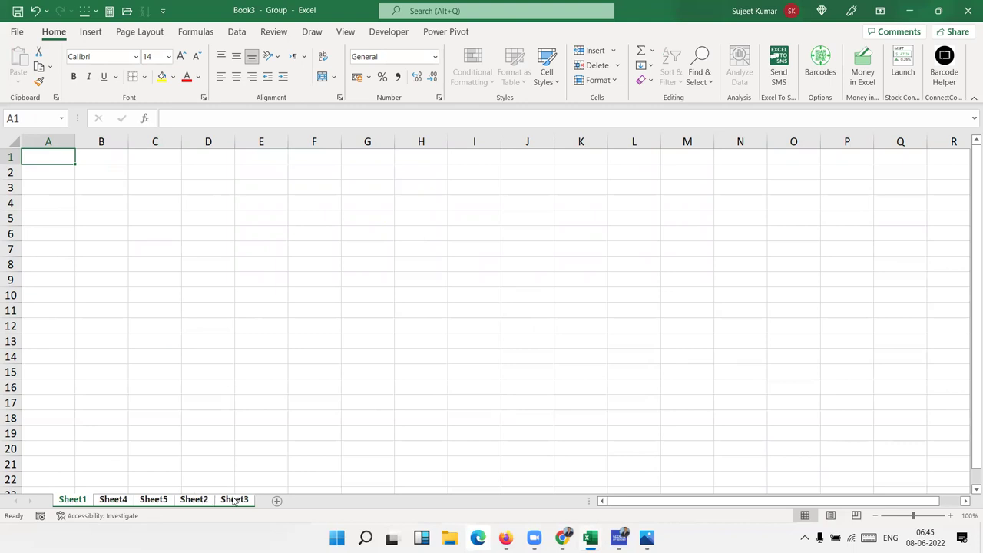
{"action": "left_click", "coordinate": [245, 12]}
{"action": "left_click", "coordinate": [245, 12]}
Enter Date in A1 and today's date 08-06-2022 in B1 on the grouped sheets
{"action": "type", "text": "Date"}
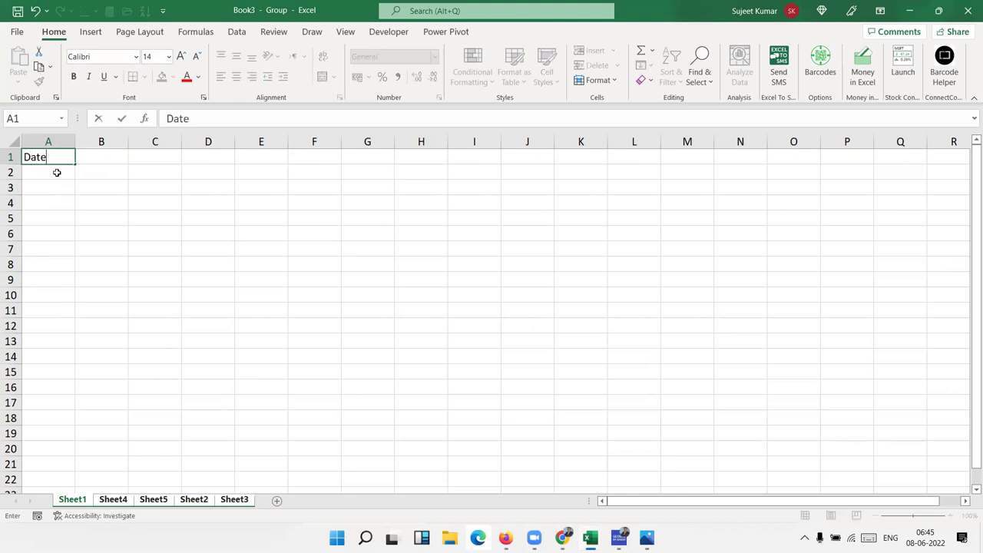
{"action": "key", "text": "Tab"}
{"action": "key", "text": "ctrl+semicolon"}
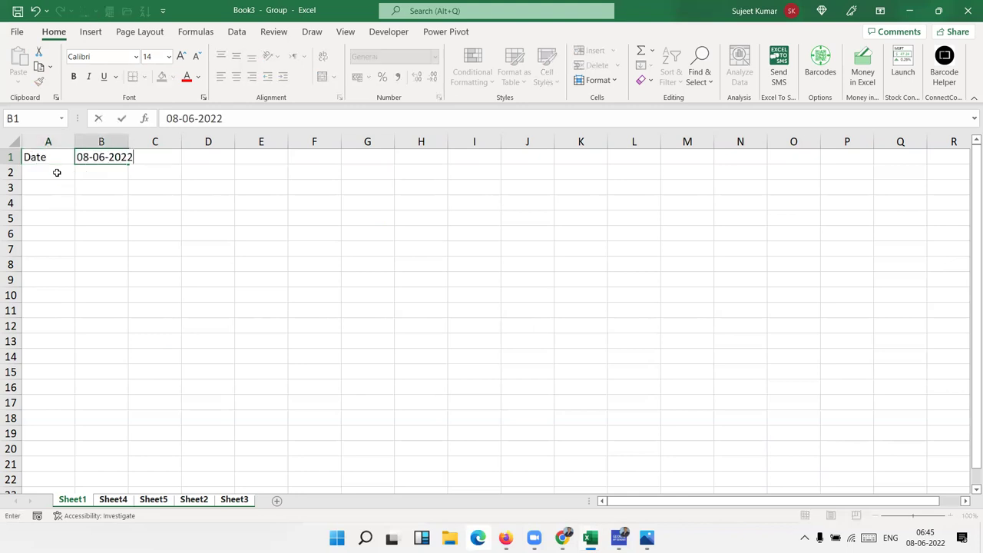
{"action": "key", "text": "Return"}
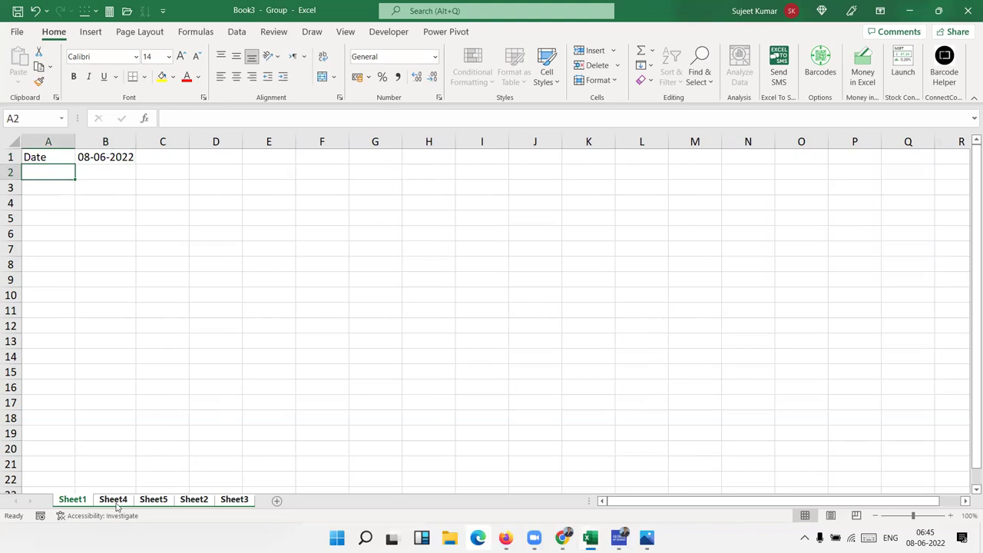
Ungroup the sheets and check Sheet4, Sheet5, Sheet2 and Sheet3, then return to Sheet1
{"action": "left_click", "coordinate": [115, 503]}
{"action": "left_click", "coordinate": [154, 501]}
{"action": "left_click", "coordinate": [199, 501]}
{"action": "left_click", "coordinate": [232, 499]}
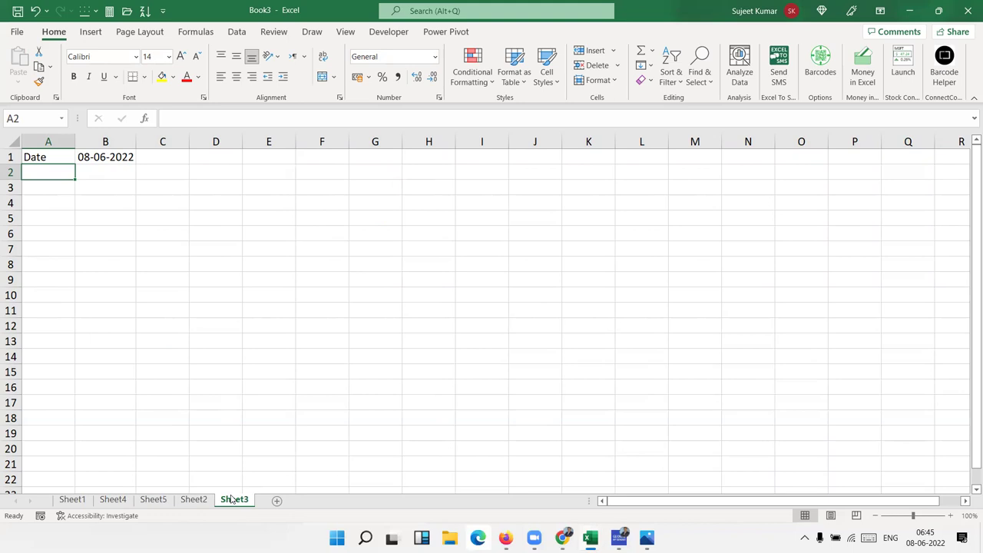
{"action": "left_click", "coordinate": [83, 500]}
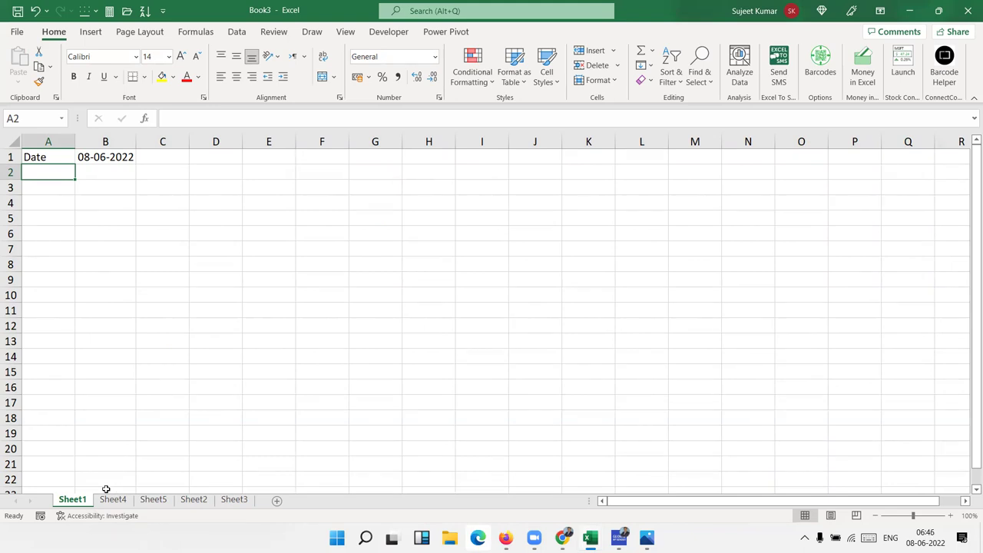
Group the sheets and enter time in A4 and today's date in B4
{"action": "left_click", "coordinate": [164, 501], "text": "ctrl"}
{"action": "left_click", "coordinate": [230, 500], "text": "ctrl"}
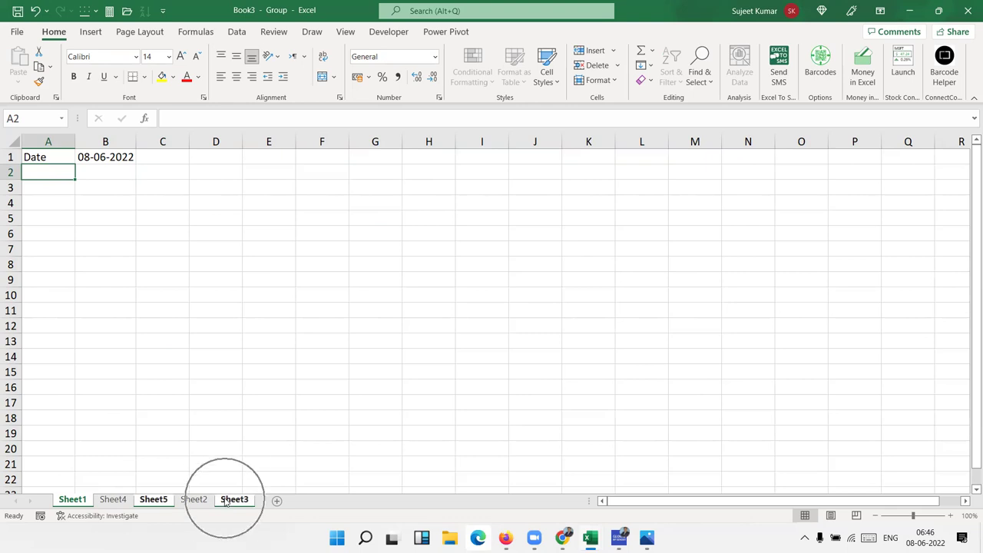
{"action": "left_click", "coordinate": [55, 205]}
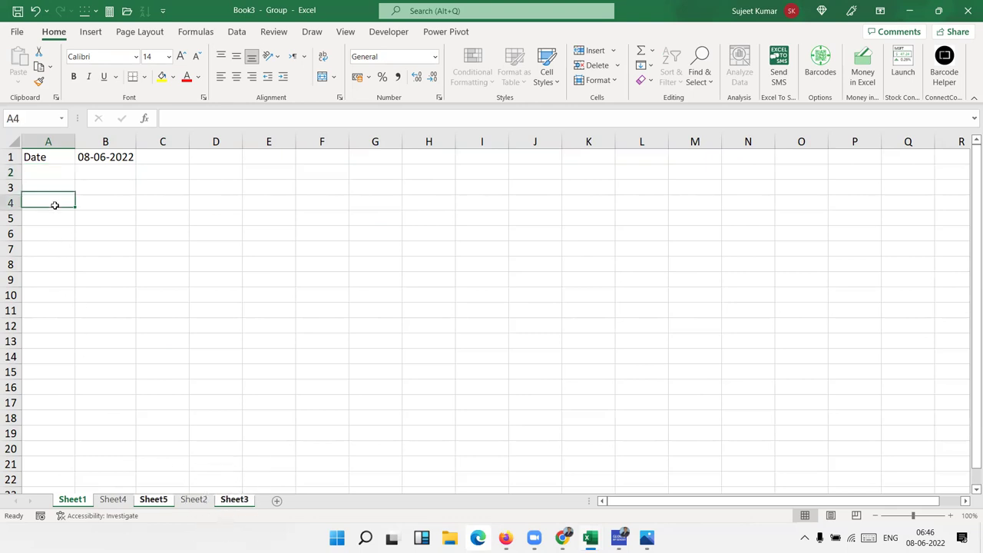
{"action": "type", "text": "tim"}
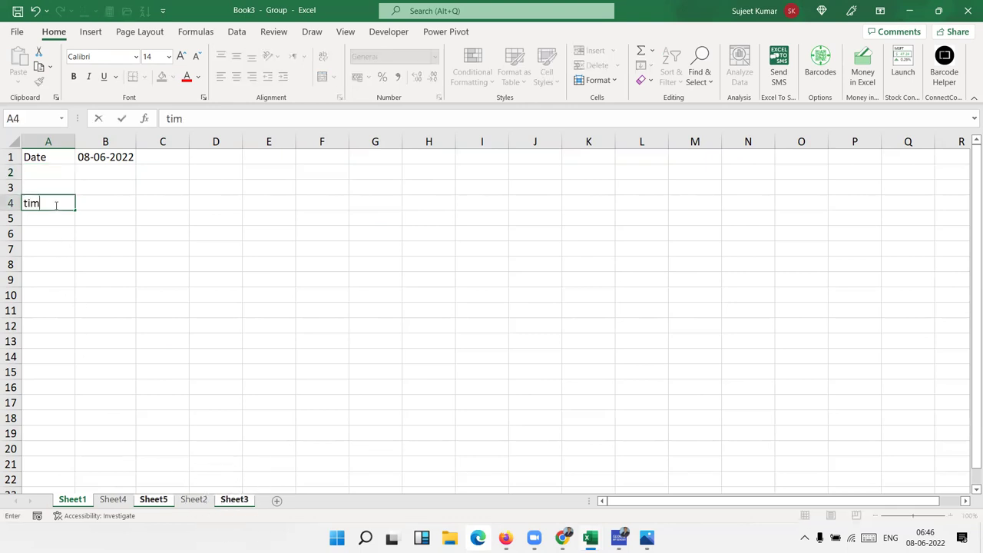
{"action": "type", "text": "e"}
{"action": "key", "text": "Tab"}
{"action": "key", "text": "ctrl+semicolon"}
{"action": "key", "text": "Return"}
{"action": "left_click", "coordinate": [54, 205]}
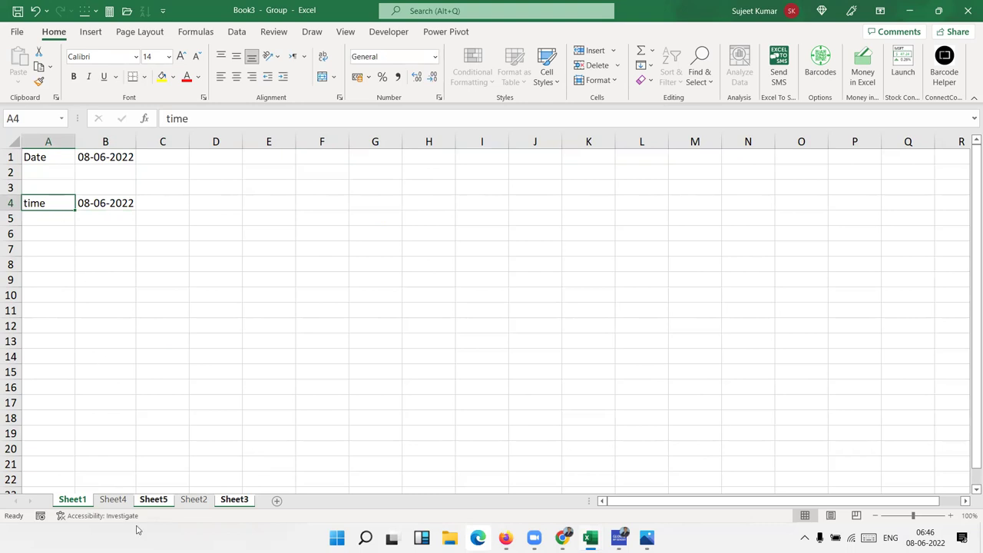
Ungroup the sheets, check row 4 on Sheet4, Sheet5, Sheet2 and Sheet3, then return to Sheet1
{"action": "left_click", "coordinate": [115, 499]}
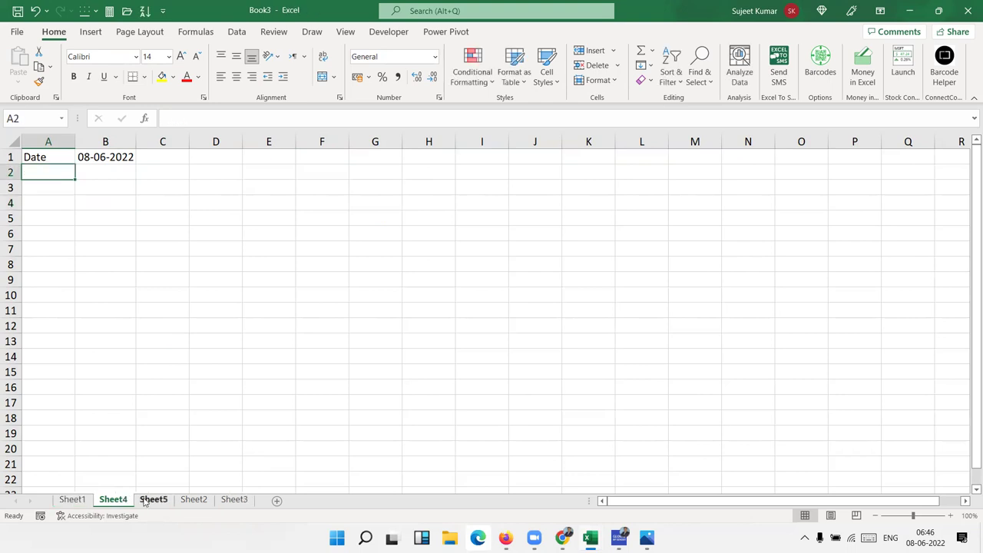
{"action": "left_click", "coordinate": [150, 500]}
{"action": "left_click", "coordinate": [200, 501]}
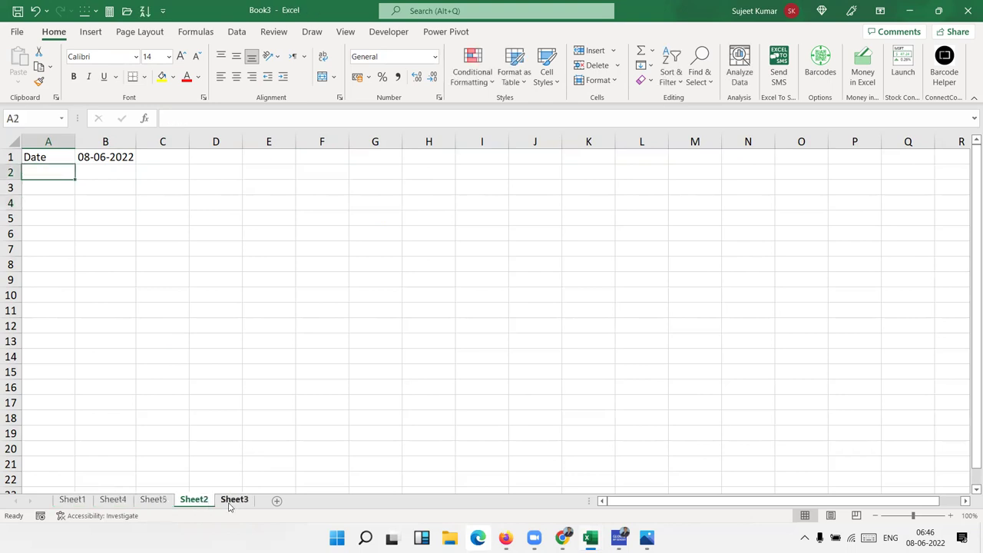
{"action": "left_click", "coordinate": [231, 501]}
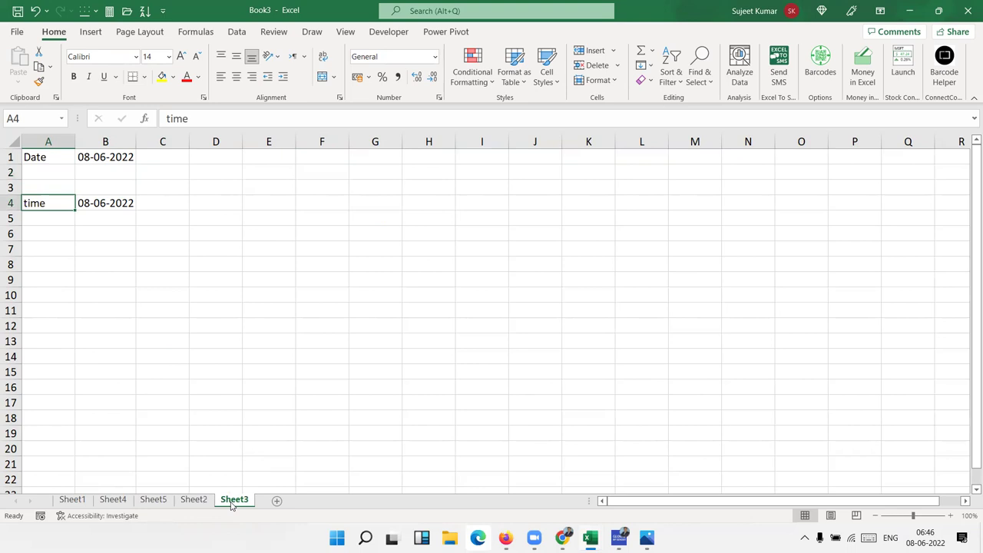
{"action": "type", "text": "tIM"}
{"action": "key", "text": "Escape"}
{"action": "left_click", "coordinate": [164, 201]}
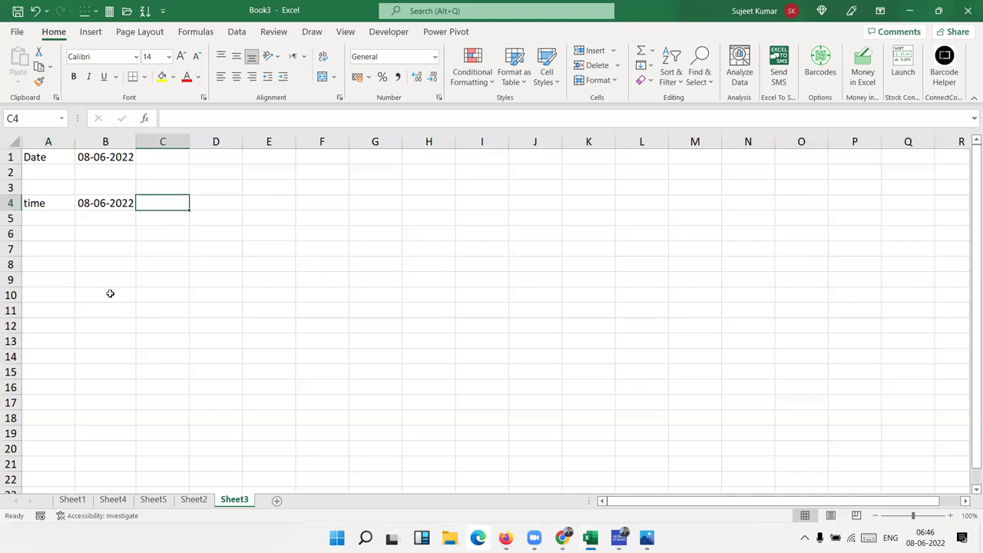
{"action": "left_click", "coordinate": [193, 500]}
{"action": "left_click", "coordinate": [153, 500]}
{"action": "left_click", "coordinate": [72, 500]}
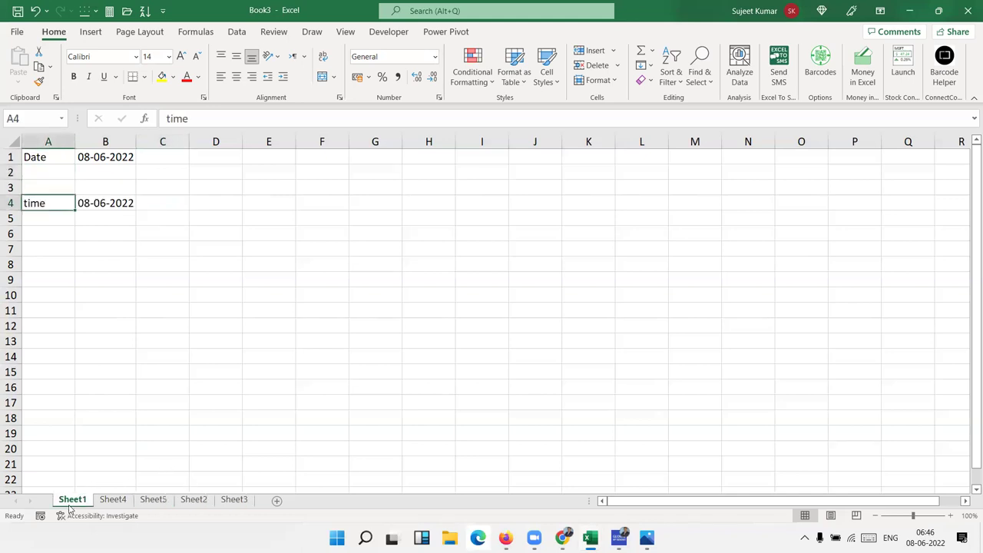
Enter test numbers 25, 252 and 25 in F4, H4 and H5, then clear F4:H6
{"action": "left_click", "coordinate": [576, 238]}
{"action": "left_click", "coordinate": [324, 204]}
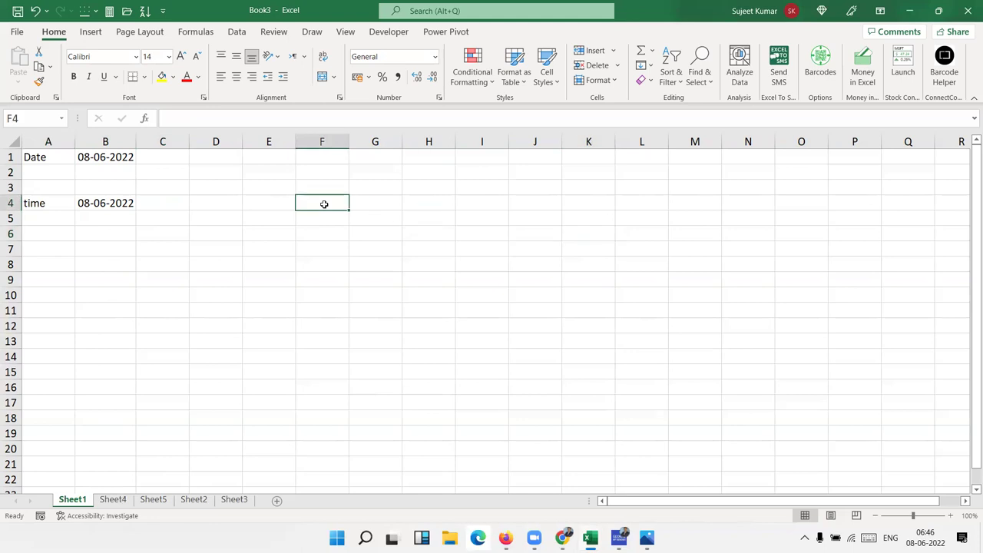
{"action": "type", "text": "25"}
{"action": "key", "text": "Return"}
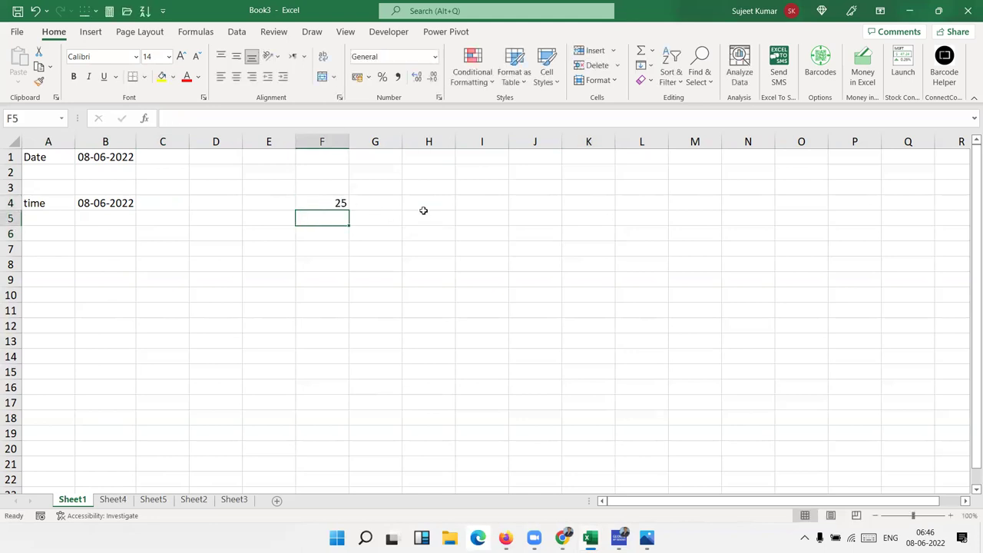
{"action": "left_click", "coordinate": [423, 204]}
{"action": "left_click_drag", "start_coordinate": [423, 204], "coordinate": [552, 293]}
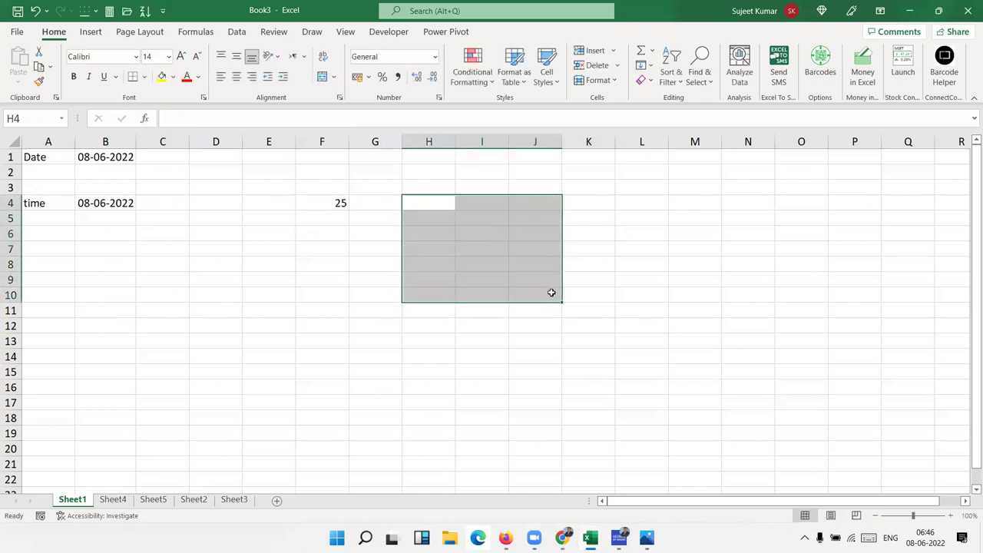
{"action": "type", "text": "252"}
{"action": "key", "text": "Return"}
{"action": "type", "text": "25"}
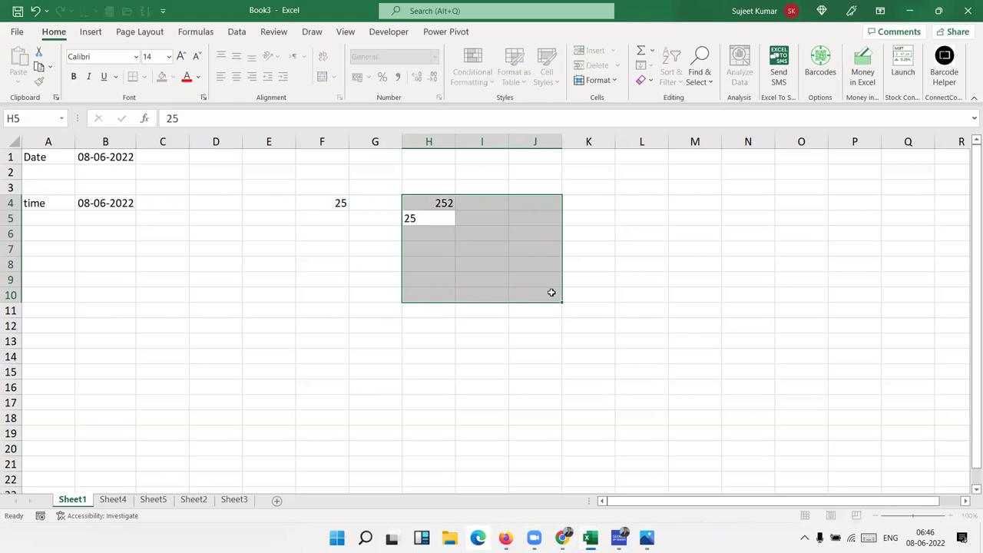
{"action": "key", "text": "Return"}
{"action": "left_click_drag", "start_coordinate": [342, 203], "coordinate": [445, 229]}
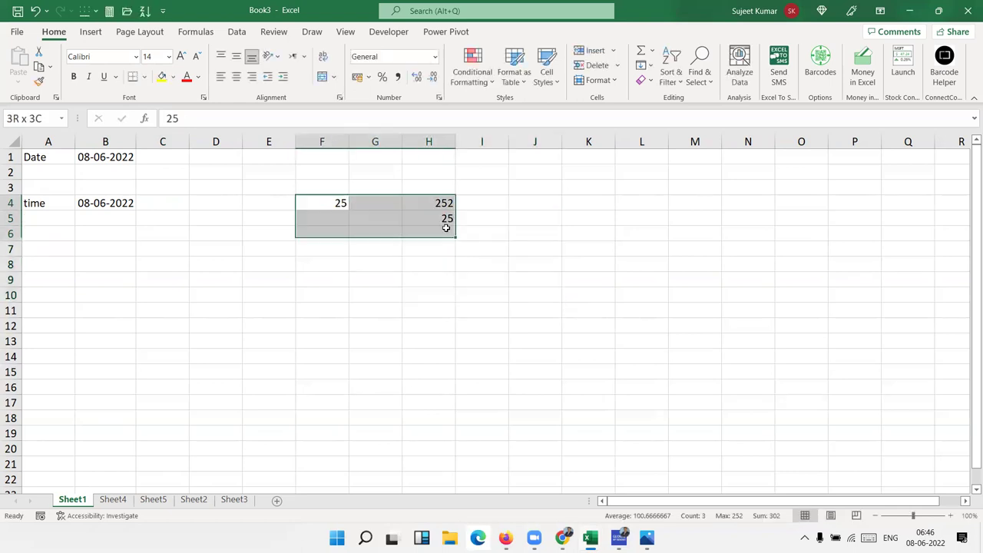
{"action": "key", "text": "Delete"}
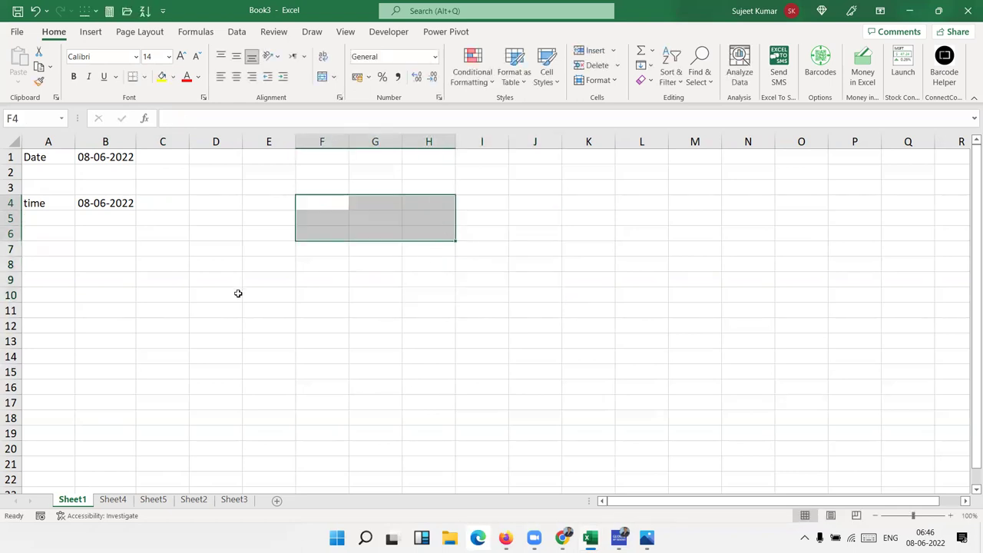
From File > Open's recent Workbooks list, scroll down and open DA-Sales
{"action": "left_click", "coordinate": [17, 36]}
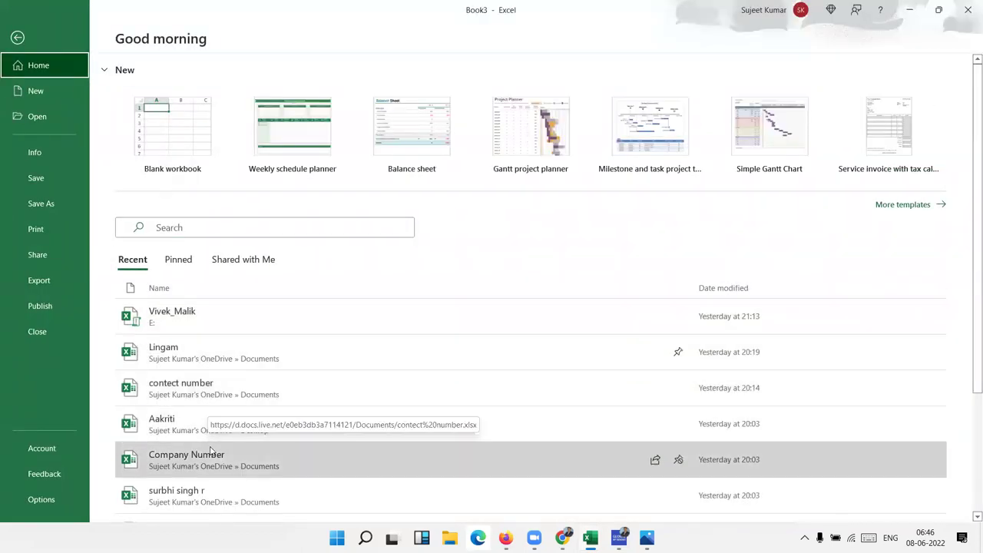
{"action": "scroll", "coordinate": [216, 470], "scroll_direction": "down", "scroll_amount": 1}
{"action": "scroll", "coordinate": [213, 453], "scroll_direction": "down", "scroll_amount": 1}
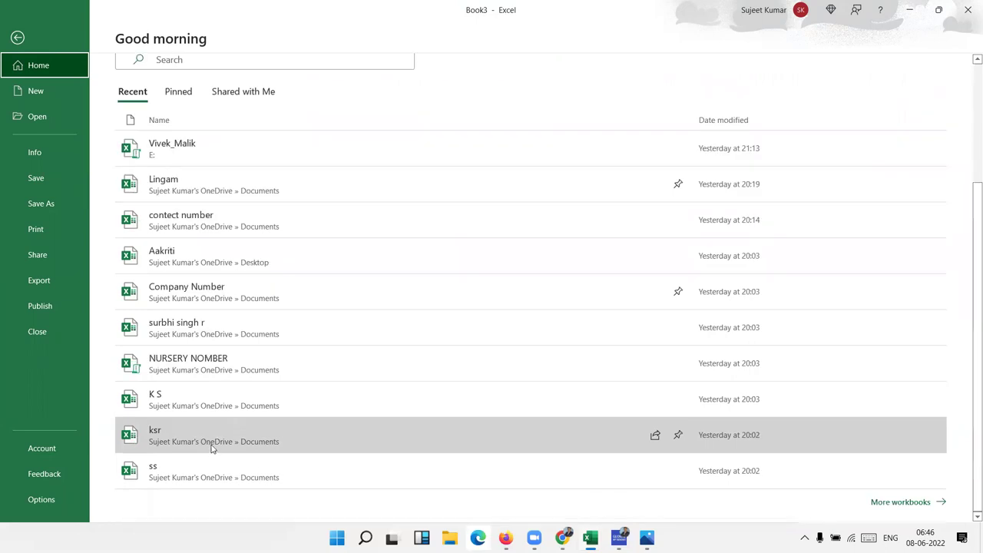
{"action": "left_click", "coordinate": [46, 117]}
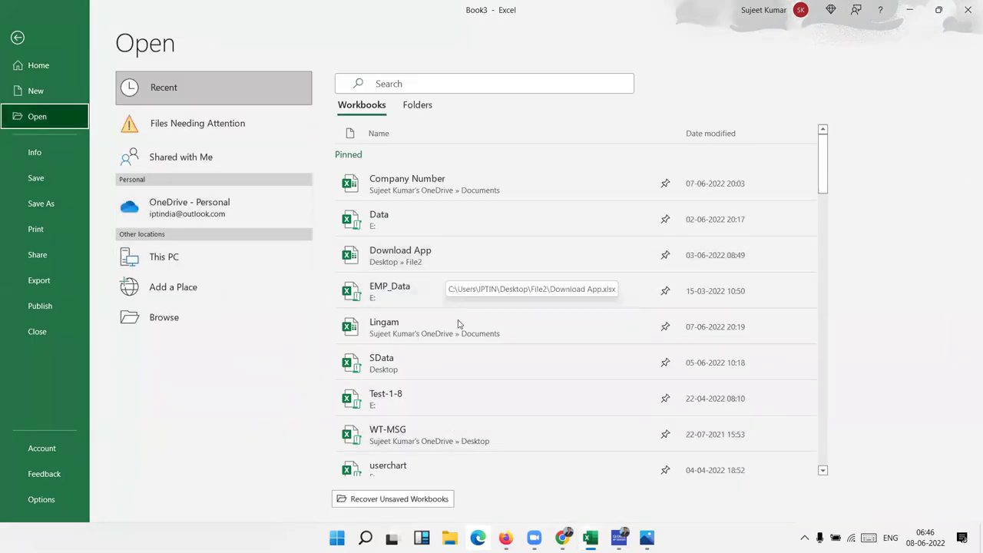
{"action": "scroll", "coordinate": [467, 453], "scroll_direction": "down", "scroll_amount": 2}
{"action": "scroll", "coordinate": [467, 454], "scroll_direction": "down", "scroll_amount": 1}
{"action": "scroll", "coordinate": [458, 414], "scroll_direction": "up", "scroll_amount": 2}
{"action": "scroll", "coordinate": [457, 411], "scroll_direction": "down", "scroll_amount": 2}
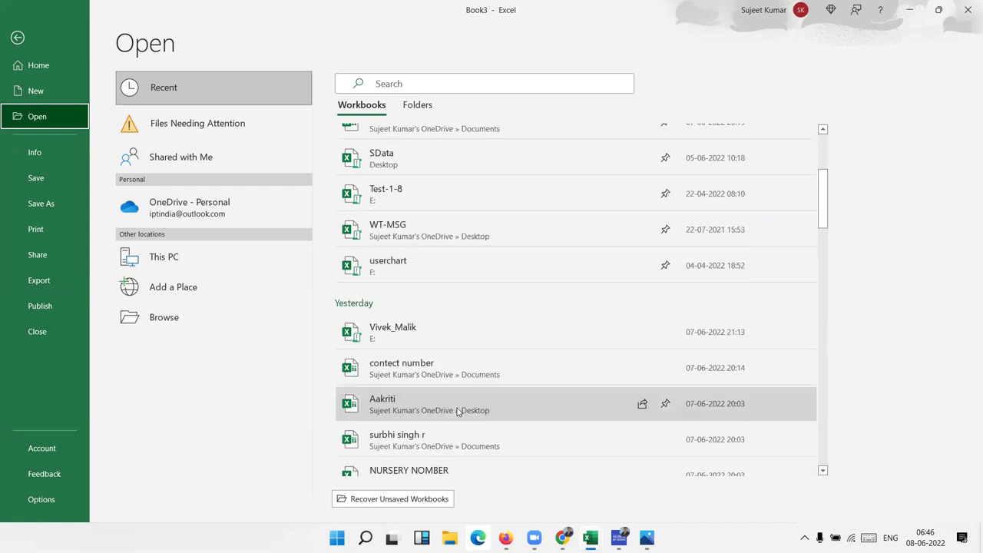
{"action": "scroll", "coordinate": [457, 412], "scroll_direction": "down", "scroll_amount": 1}
{"action": "scroll", "coordinate": [458, 413], "scroll_direction": "down", "scroll_amount": 2}
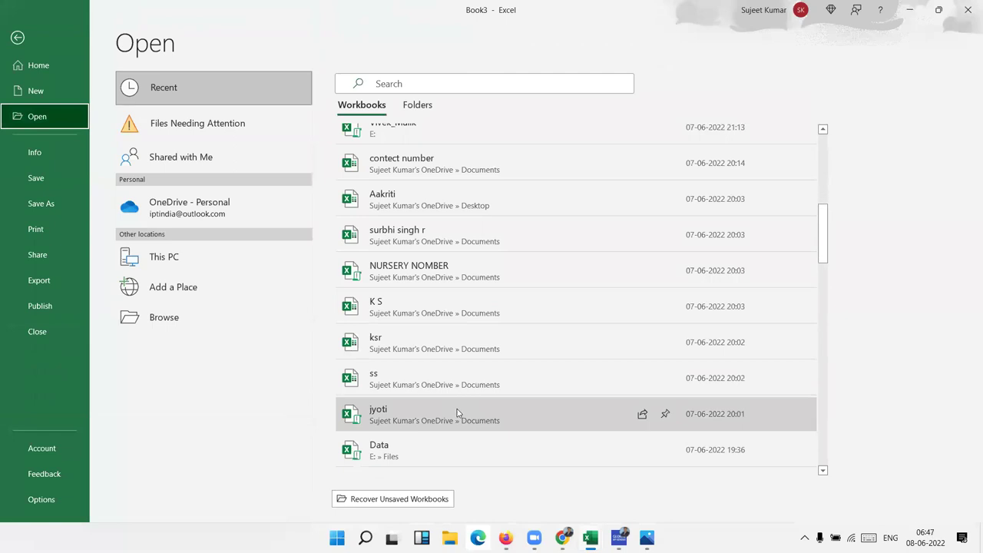
{"action": "scroll", "coordinate": [458, 414], "scroll_direction": "down", "scroll_amount": 1}
{"action": "scroll", "coordinate": [461, 423], "scroll_direction": "down", "scroll_amount": 2}
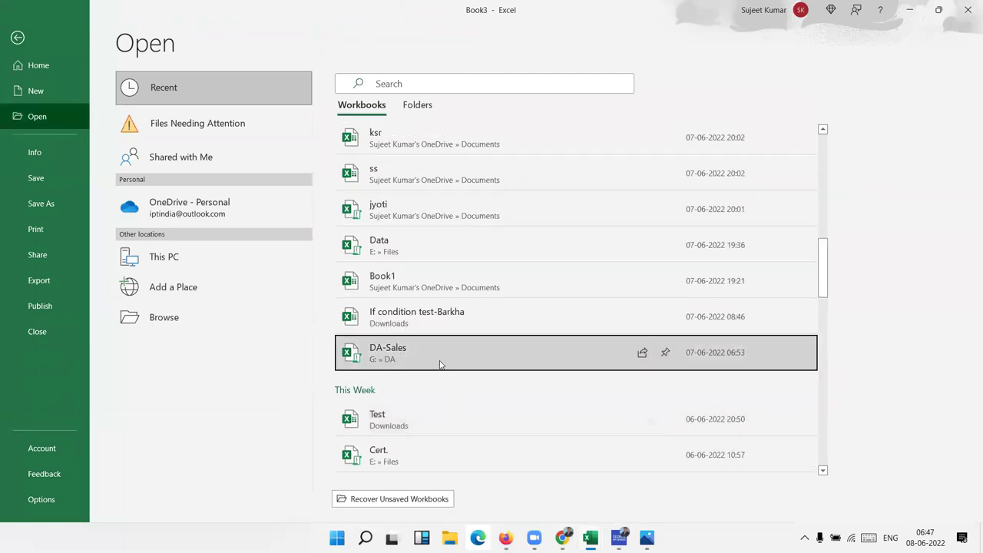
{"action": "left_click", "coordinate": [439, 362]}
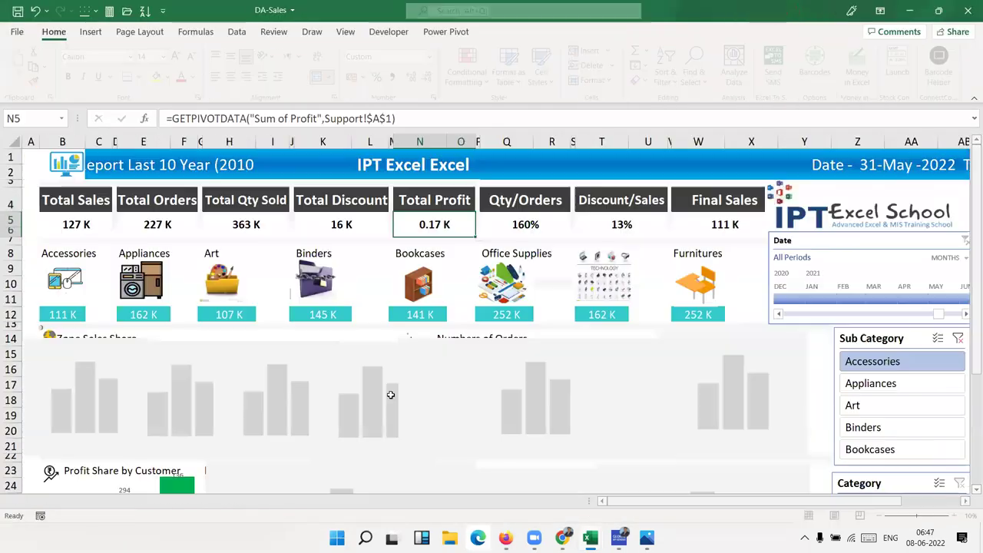
Switch to the Data sheet and select a cell in the date column A
{"action": "left_click", "coordinate": [68, 500]}
{"action": "scroll", "coordinate": [73, 414], "scroll_direction": "down", "scroll_amount": 3}
{"action": "left_click", "coordinate": [69, 414]}
{"action": "left_click", "coordinate": [61, 372]}
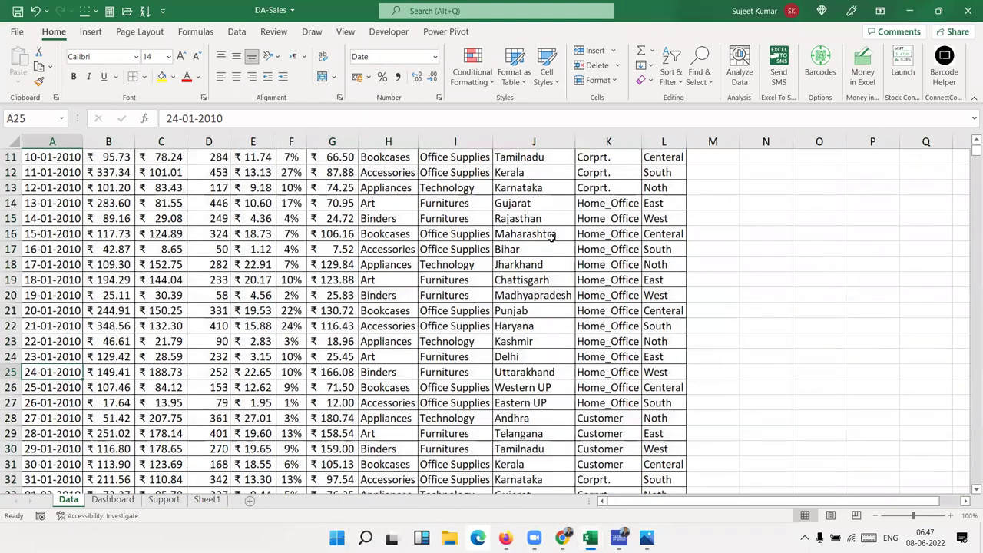
{"action": "scroll", "coordinate": [609, 190], "scroll_direction": "up", "scroll_amount": 4}
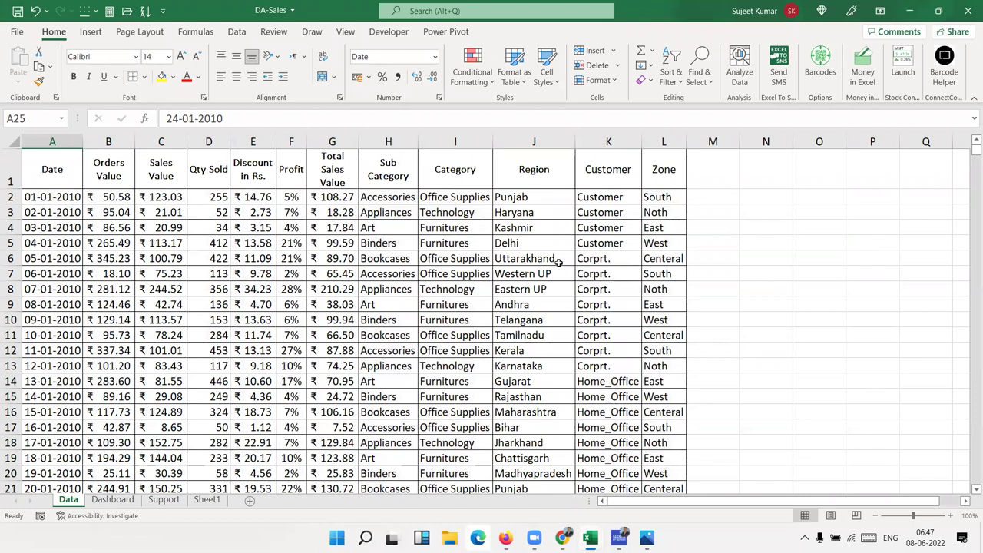
{"action": "scroll", "coordinate": [159, 397], "scroll_direction": "down", "scroll_amount": 7}
{"action": "left_click", "coordinate": [64, 371]}
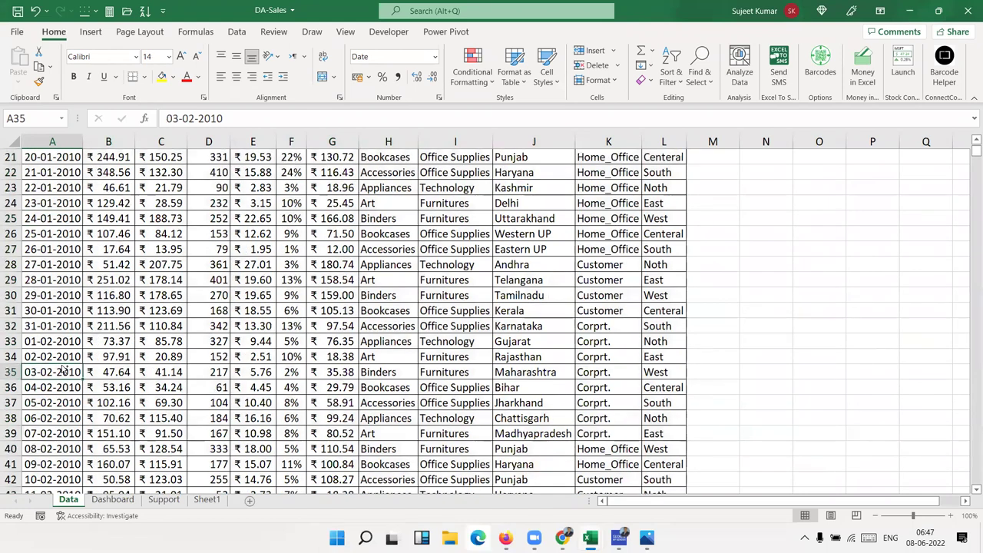
Jump below the last record to row 8040 and enter today's date 08-06-2022 in A8040
{"action": "key", "text": "ctrl+Down"}
{"action": "key", "text": "Down"}
{"action": "key", "text": "shift+space"}
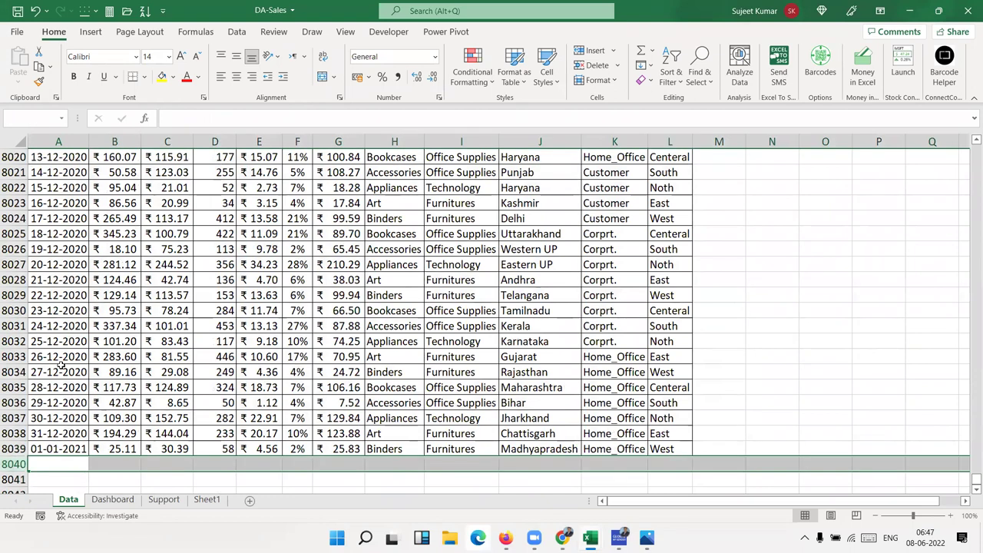
{"action": "key", "text": "ctrl+semicolon"}
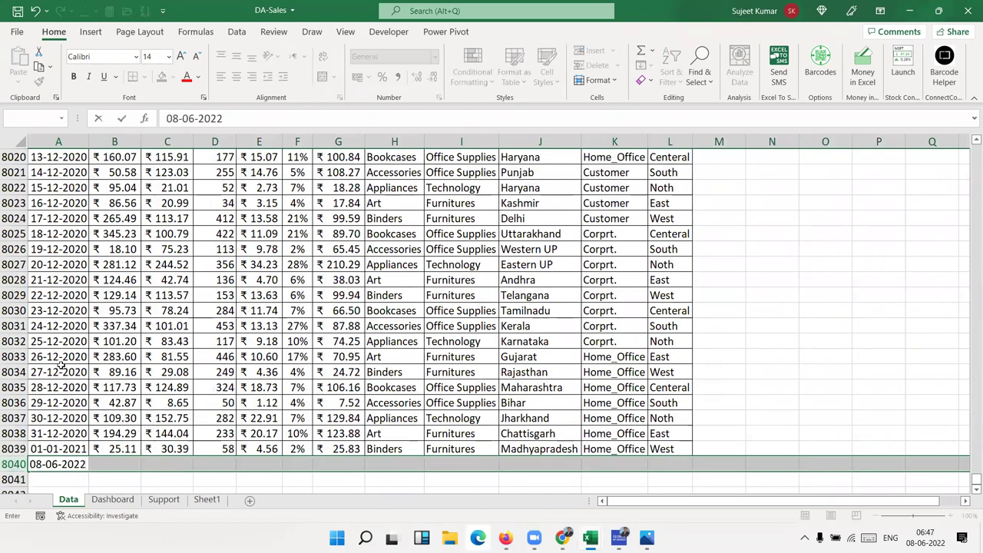
{"action": "key", "text": "Return"}
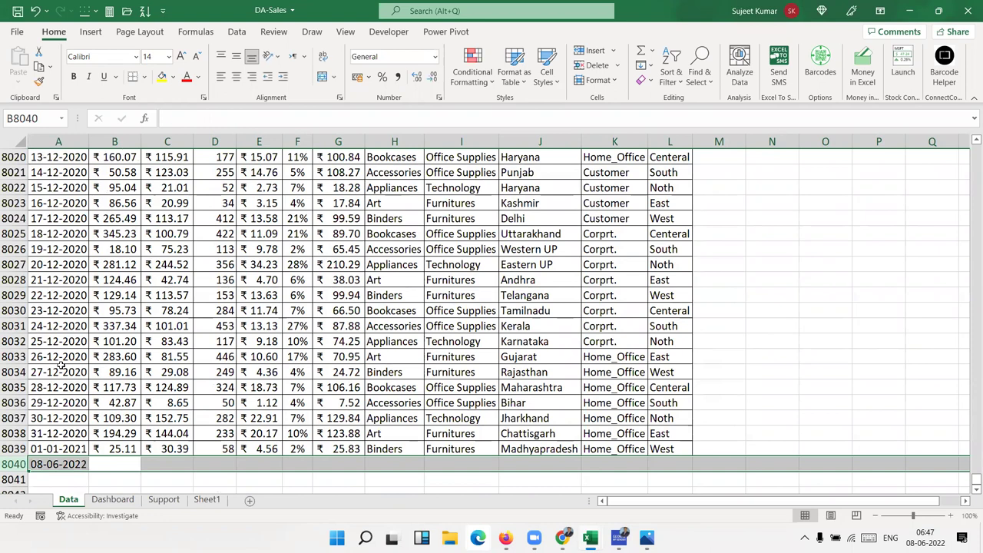
Enter 956, 656, 965 and 522 in cells B8040 through E8040
{"action": "type", "text": "956"}
{"action": "key", "text": "Return"}
{"action": "type", "text": "65"}
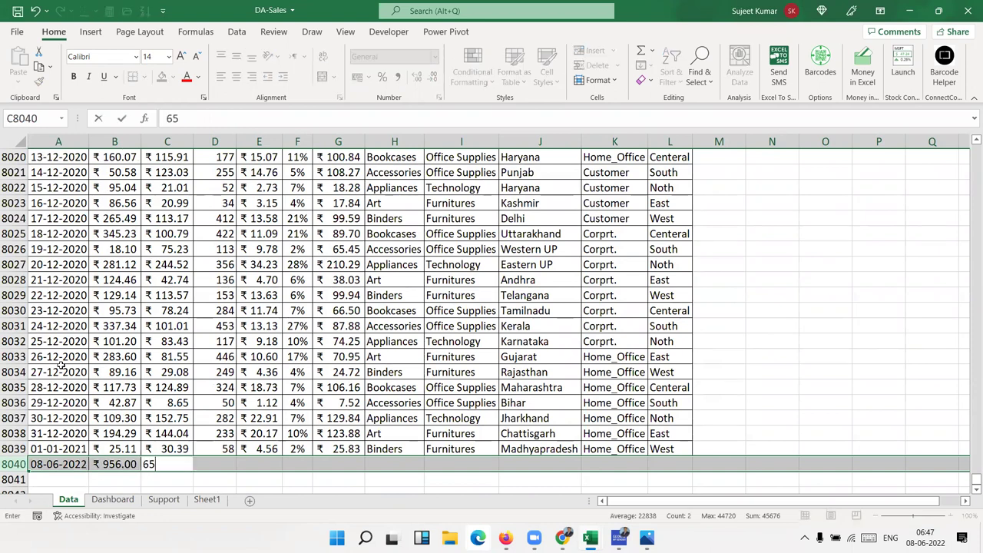
{"action": "type", "text": "6"}
{"action": "key", "text": "Return"}
{"action": "type", "text": "965"}
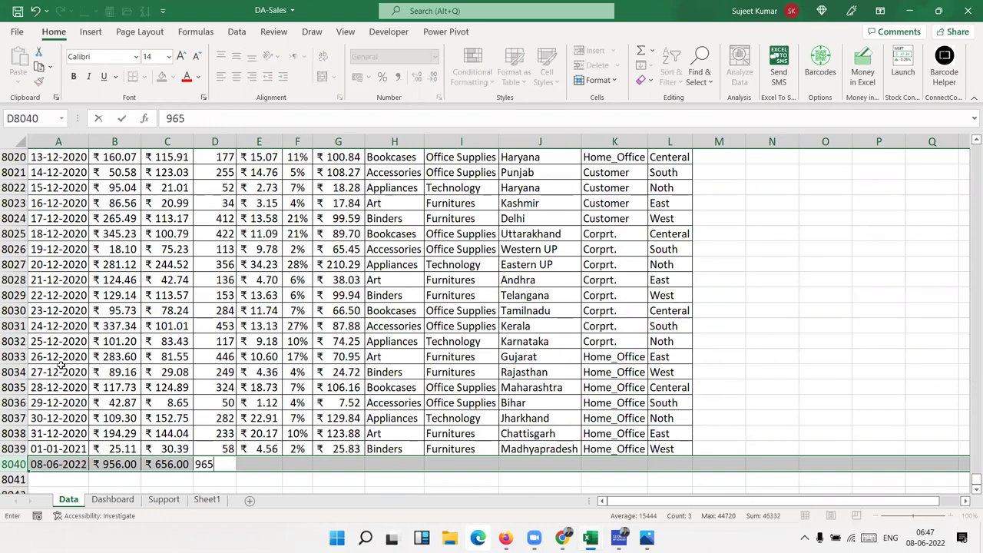
{"action": "key", "text": "Return"}
{"action": "type", "text": "522"}
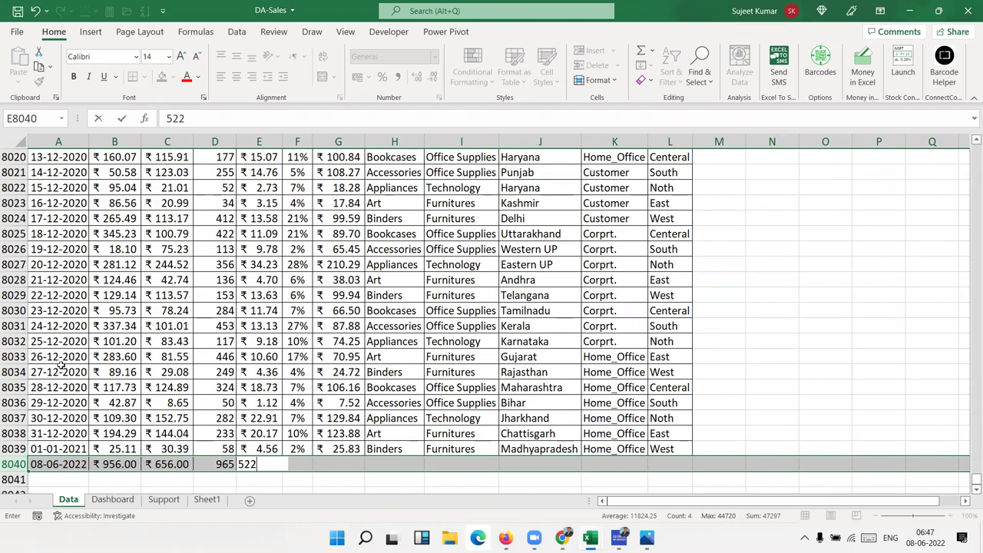
{"action": "key", "text": "Return"}
Enter 3% in F8040 and 985 in G8040, undoing an accidental Ctrl+D fill
{"action": "type", "text": "3"}
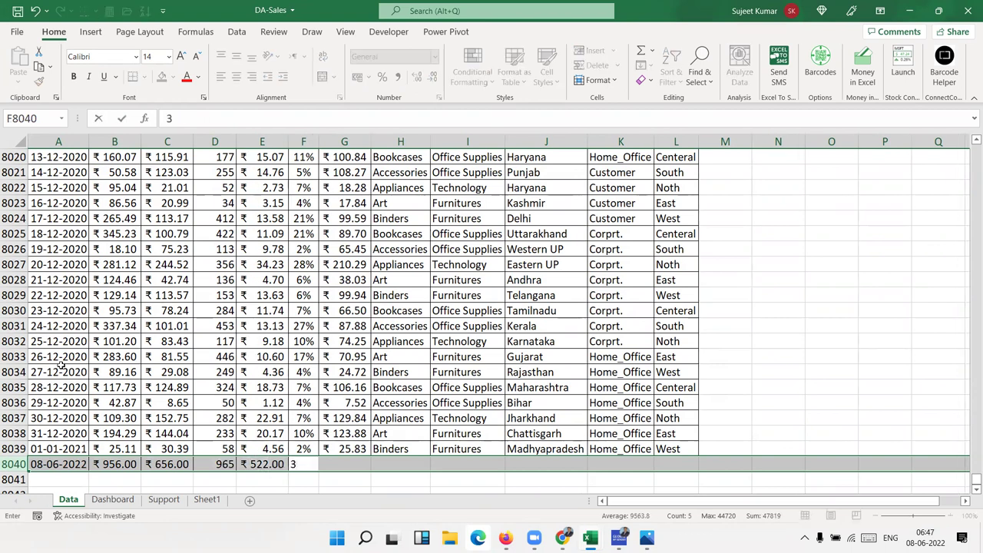
{"action": "key", "text": "Return"}
{"action": "type", "text": "985"}
{"action": "key", "text": "Return"}
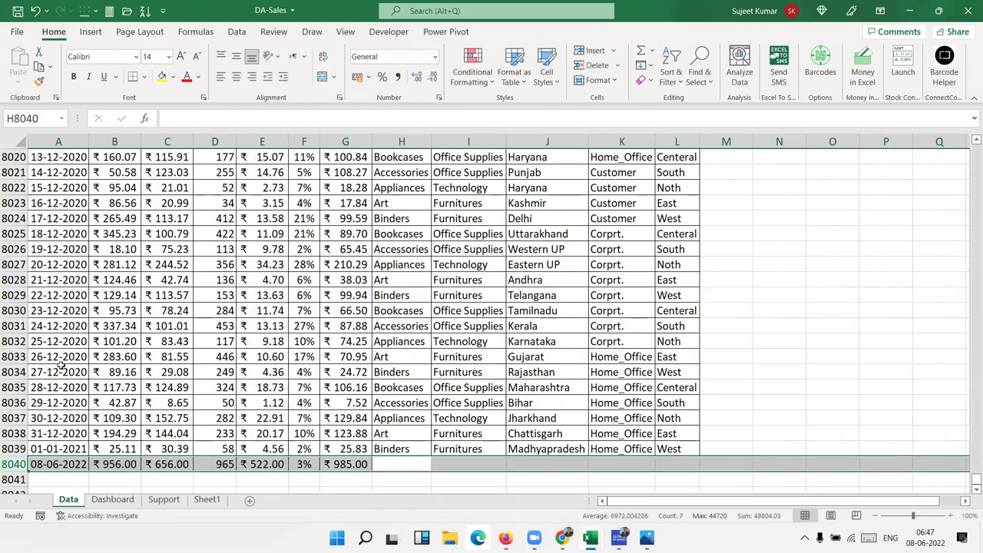
{"action": "key", "text": "ctrl+d"}
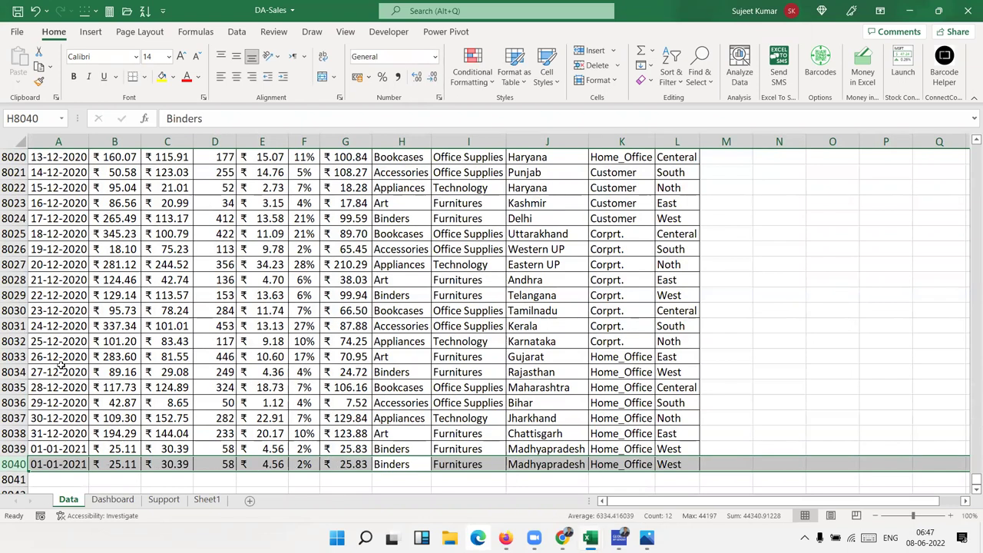
{"action": "key", "text": "ctrl+z"}
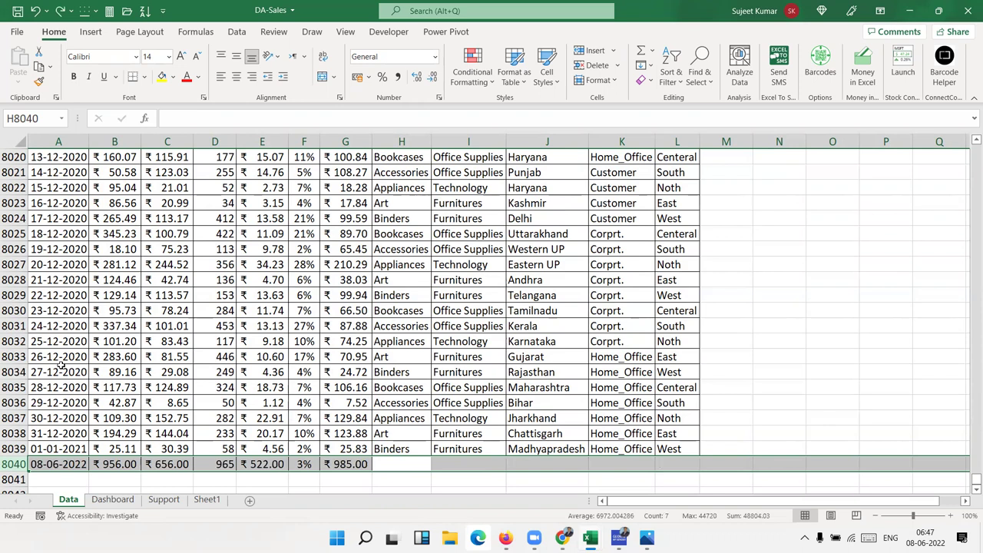
Type bINders and FUrnitures into H8040 and I8040 so Excel corrects their capitalisation
{"action": "type", "text": "bINders"}
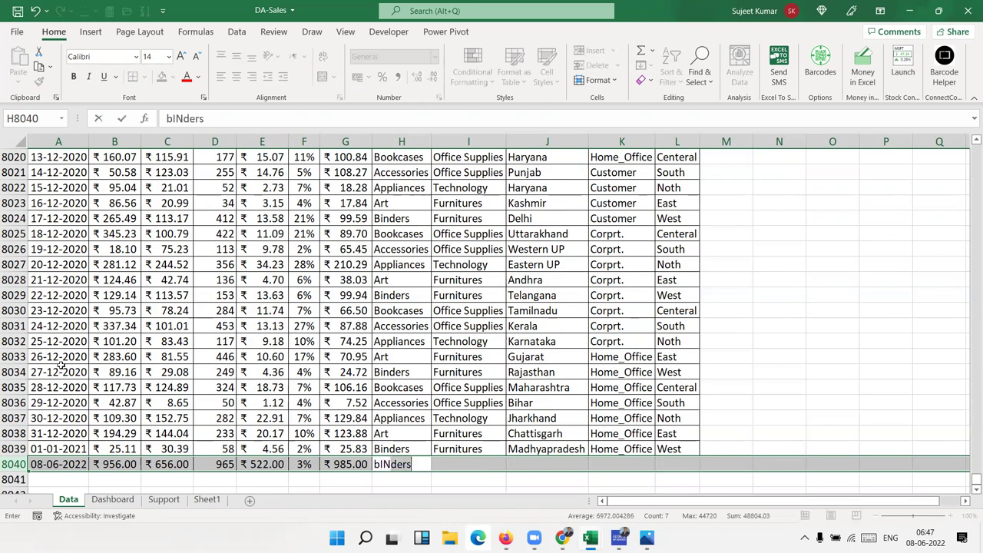
{"action": "key", "text": "Tab"}
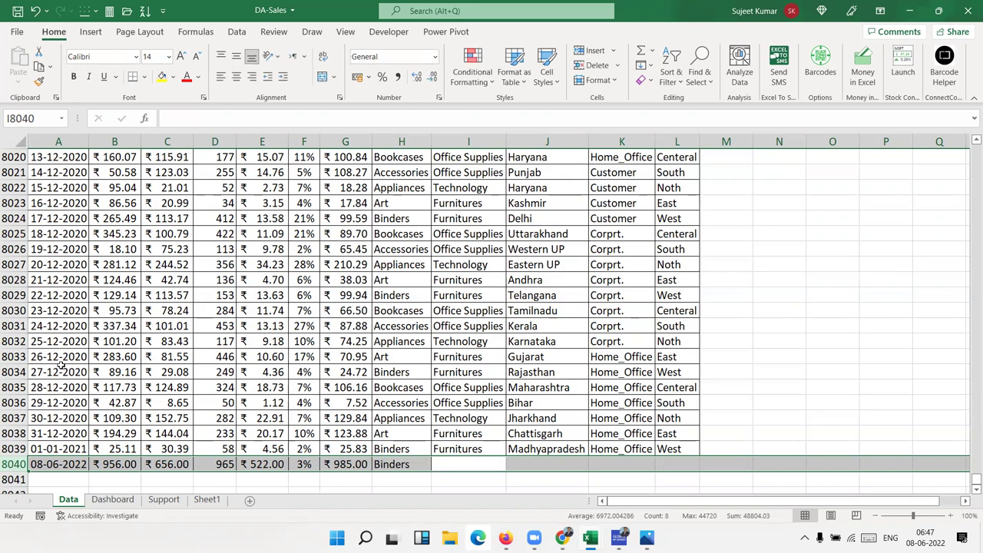
{"action": "type", "text": "FUrnitures"}
{"action": "key", "text": "Tab"}
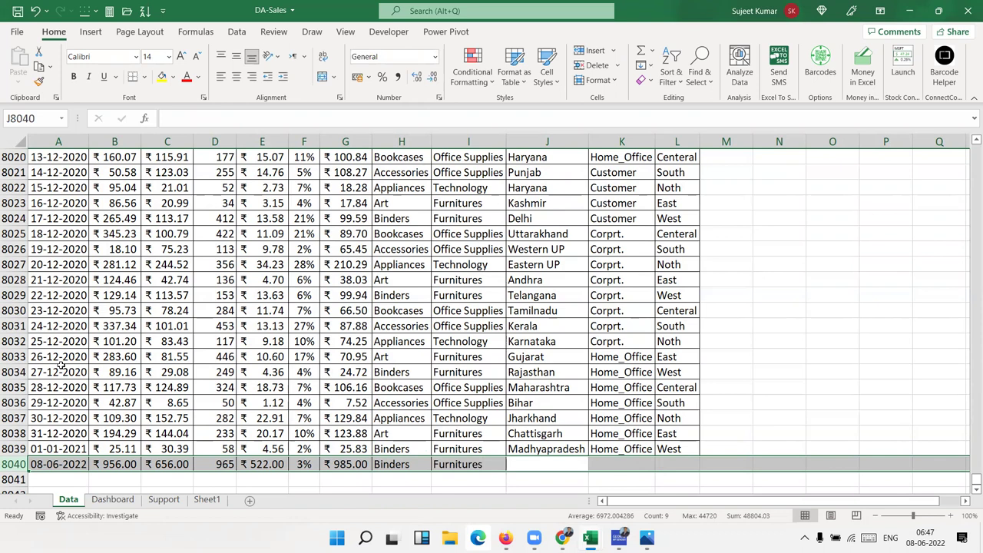
{"action": "key", "text": "Up"}
{"action": "key", "text": "Up"}
{"action": "key", "text": "Up"}
{"action": "key", "text": "Up"}
{"action": "key", "text": "Left"}
{"action": "key", "text": "Down"}
{"action": "key", "text": "Right"}
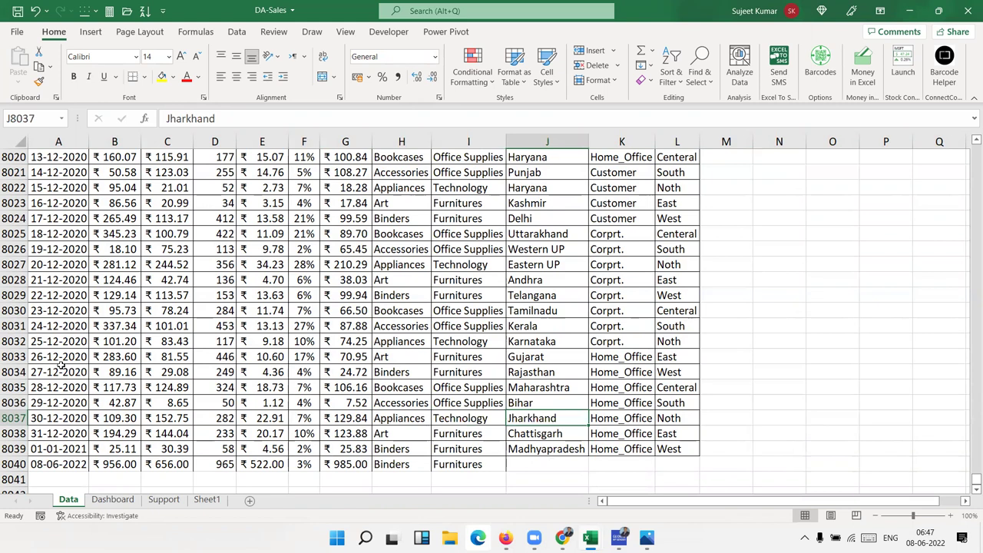
Change G8027 to 250
{"action": "key", "text": "Up"}
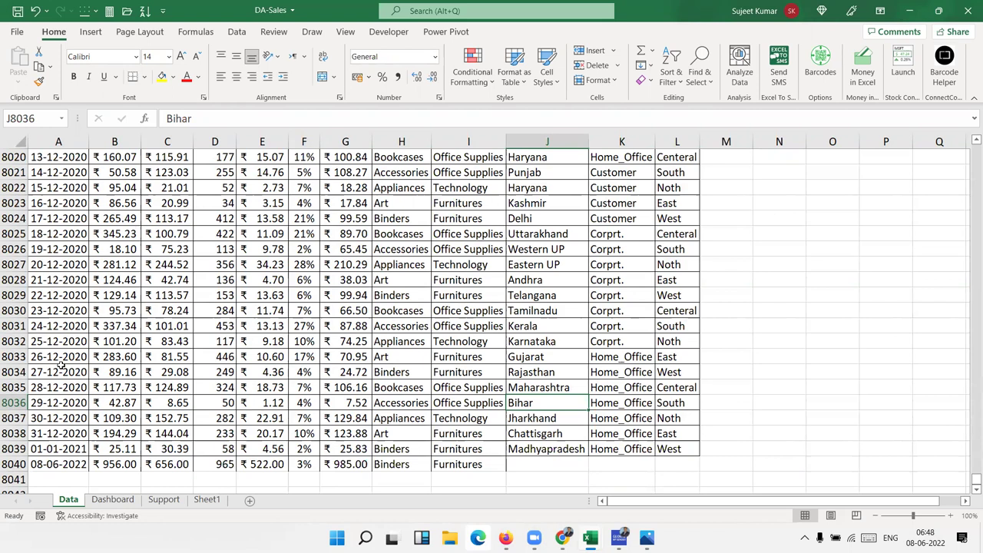
{"action": "key", "text": "Left"}
{"action": "key", "text": "Left"}
{"action": "key", "text": "Left"}
{"action": "left_click", "coordinate": [58, 264]}
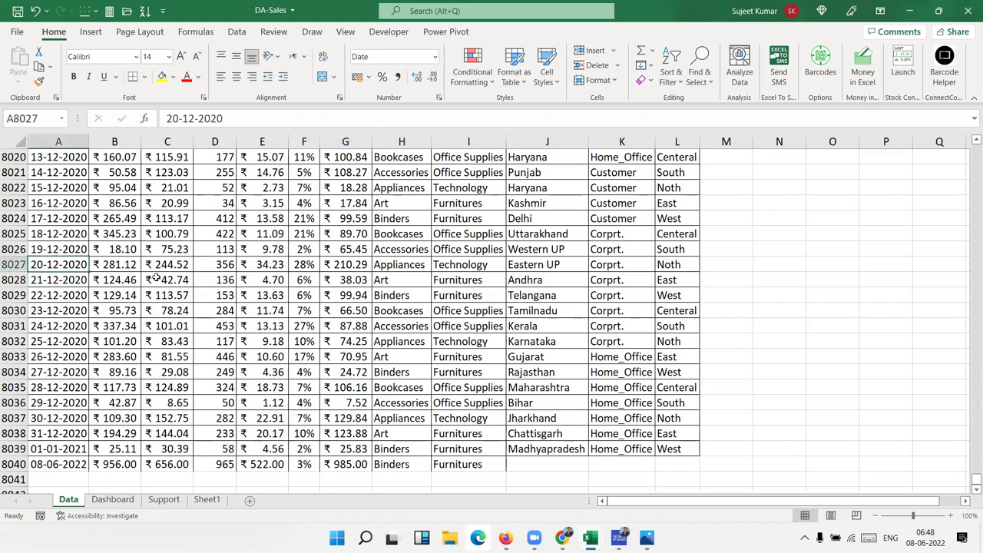
{"action": "key", "text": "Right"}
{"action": "key", "text": "Right"}
{"action": "key", "text": "Right"}
{"action": "key", "text": "Right"}
{"action": "key", "text": "Right"}
{"action": "key", "text": "Right"}
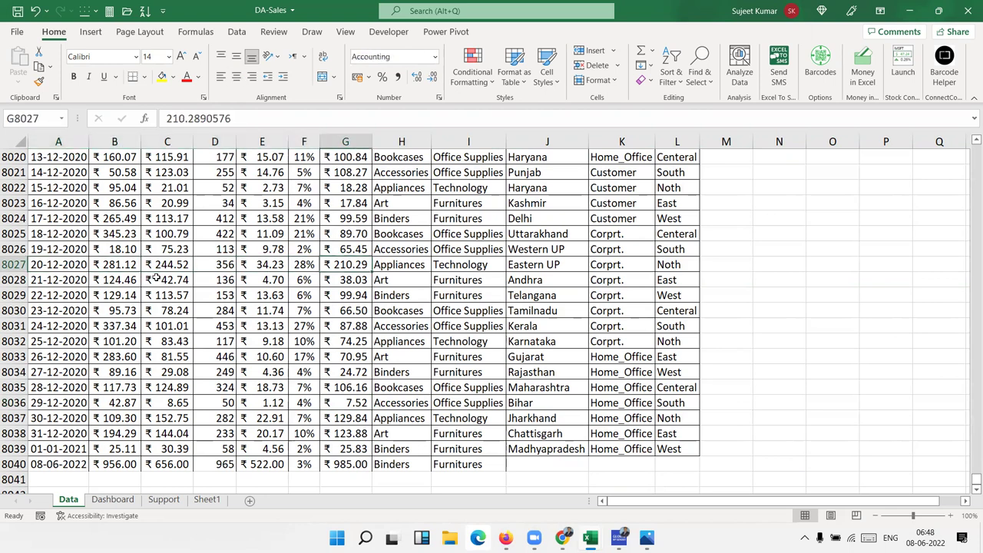
{"action": "type", "text": "250"}
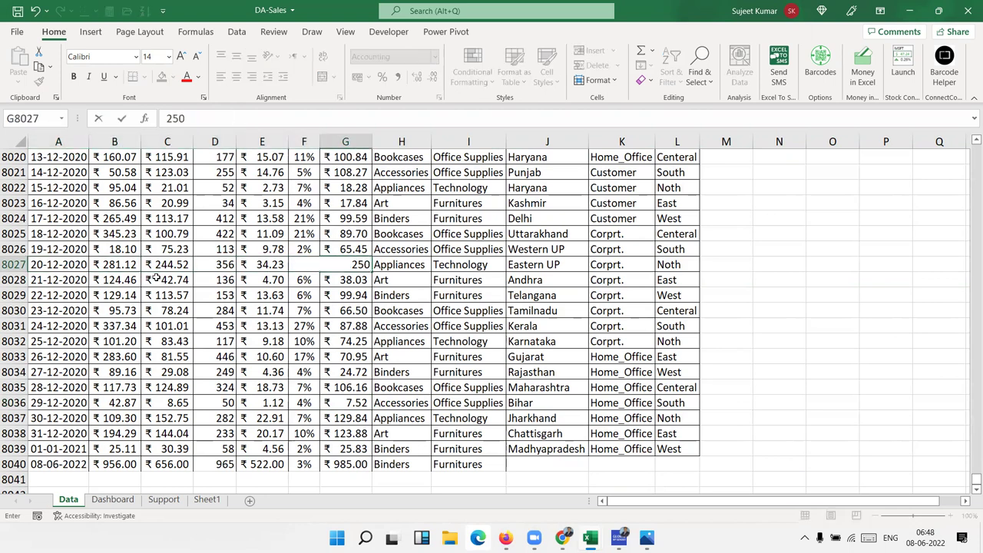
{"action": "key", "text": "Return"}
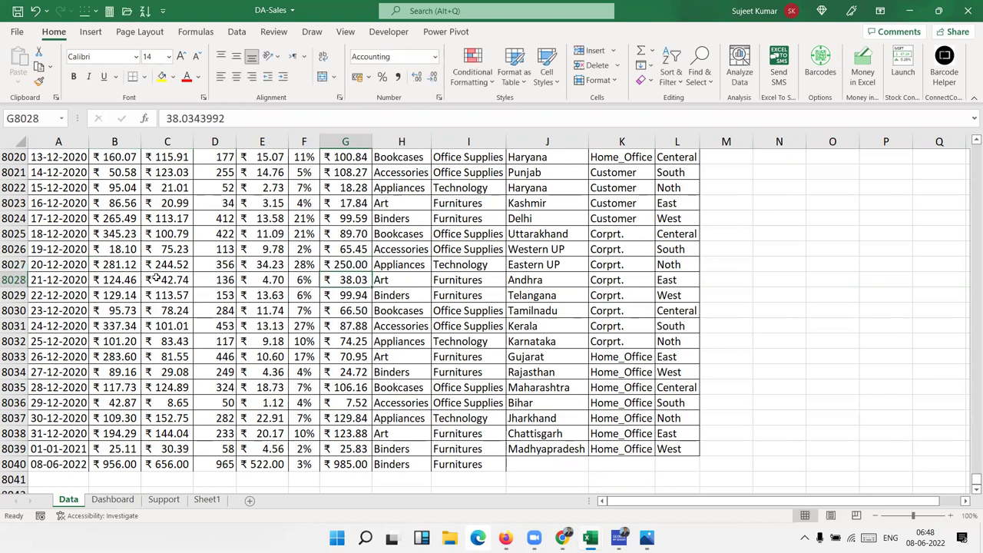
Select row 8027 with Shift+Space and step through its cells with Tab and Shift+Tab
{"action": "key", "text": "Right"}
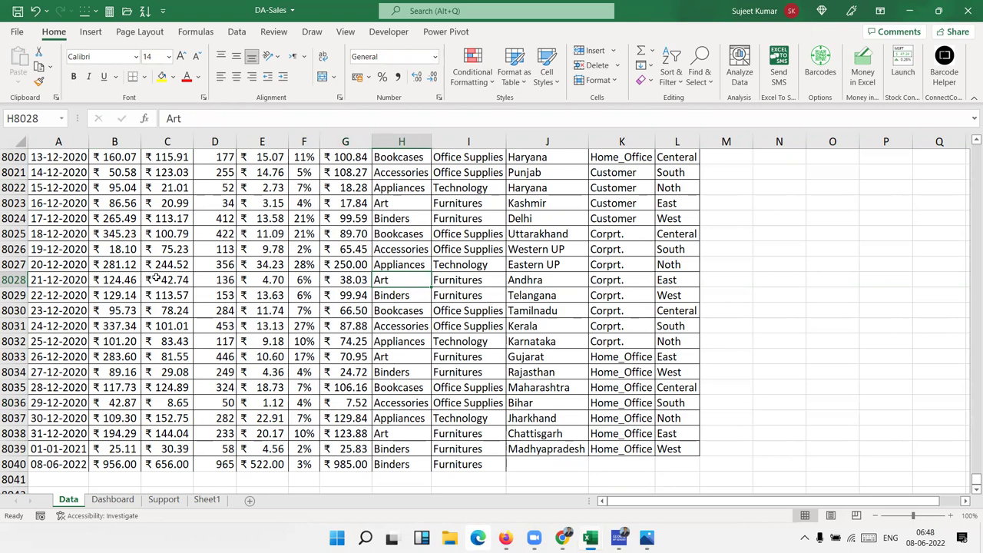
{"action": "key", "text": "Right"}
{"action": "key", "text": "Right"}
{"action": "key", "text": "Right"}
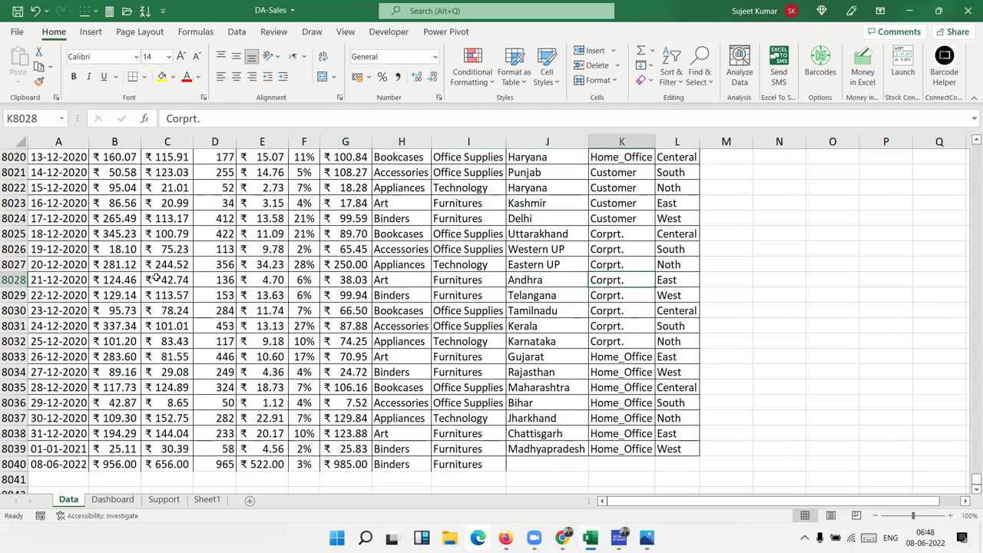
{"action": "key", "text": "Left"}
{"action": "key", "text": "Left"}
{"action": "key", "text": "Left"}
{"action": "key", "text": "Left"}
{"action": "key", "text": "Left"}
{"action": "key", "text": "Left"}
{"action": "key", "text": "Left"}
{"action": "key", "text": "Left"}
{"action": "key", "text": "Left"}
{"action": "key", "text": "Left"}
{"action": "key", "text": "Up"}
{"action": "key", "text": "shift+space"}
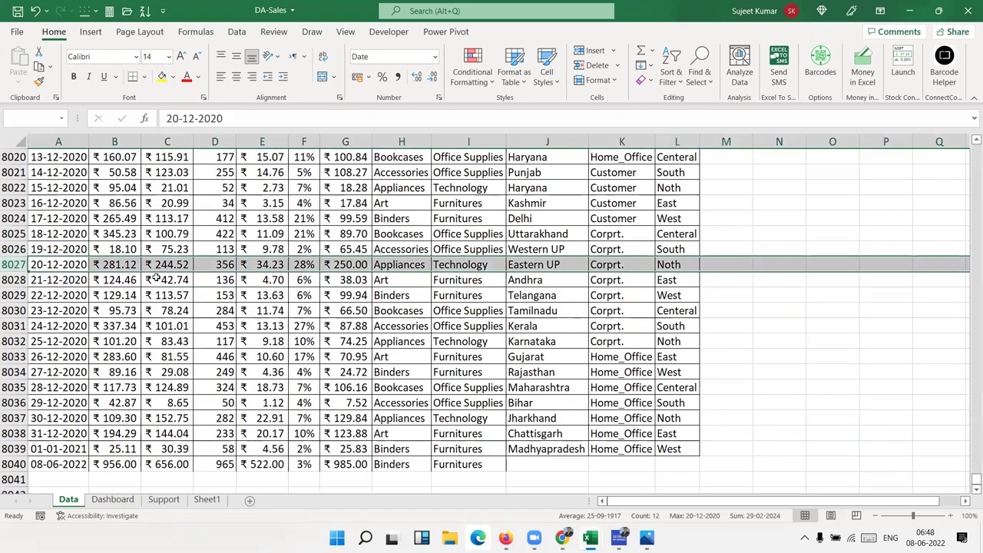
{"action": "key", "text": "Tab"}
{"action": "key", "text": "Tab"}
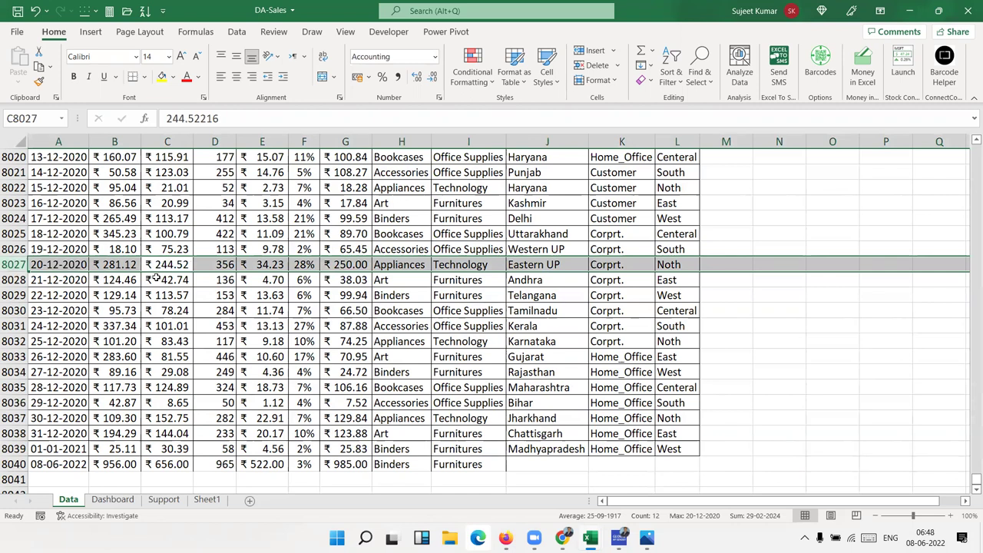
{"action": "key", "text": "Tab"}
{"action": "key", "text": "Tab"}
{"action": "key", "text": "Tab"}
{"action": "key", "text": "Tab"}
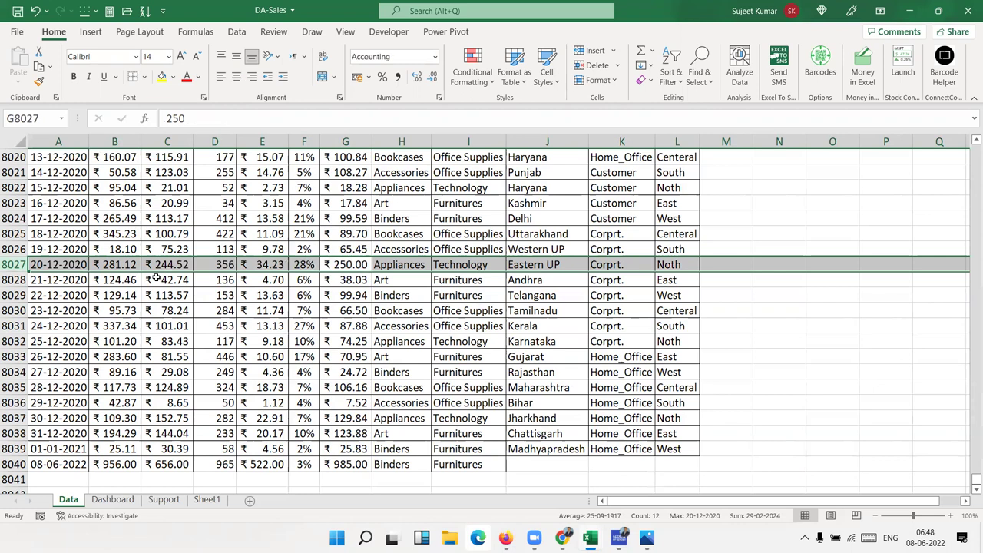
{"action": "key", "text": "shift+Tab"}
{"action": "key", "text": "shift+Tab"}
{"action": "key", "text": "shift+Tab"}
{"action": "key", "text": "Tab"}
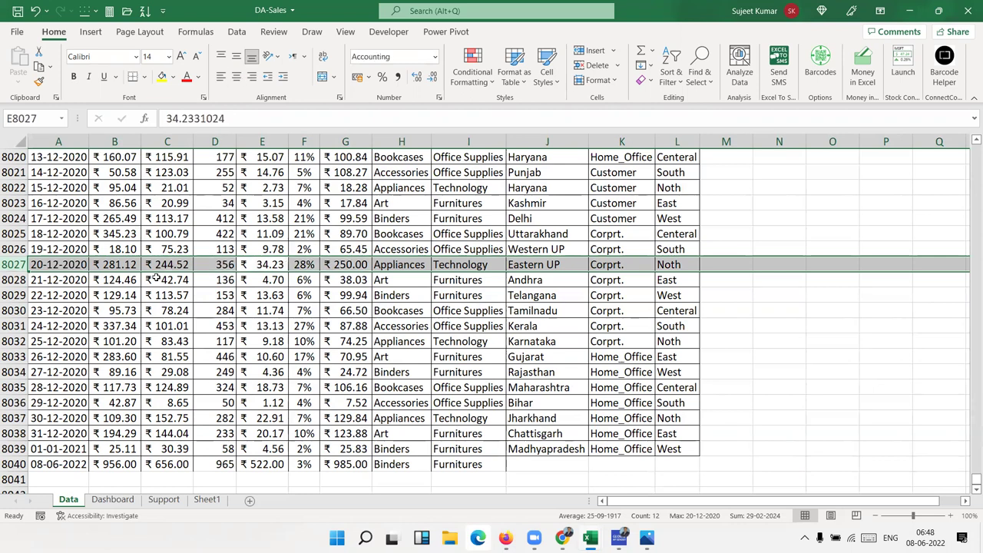
{"action": "key", "text": "Tab"}
{"action": "key", "text": "Tab"}
{"action": "key", "text": "Tab"}
{"action": "key", "text": "Tab"}
{"action": "key", "text": "Tab"}
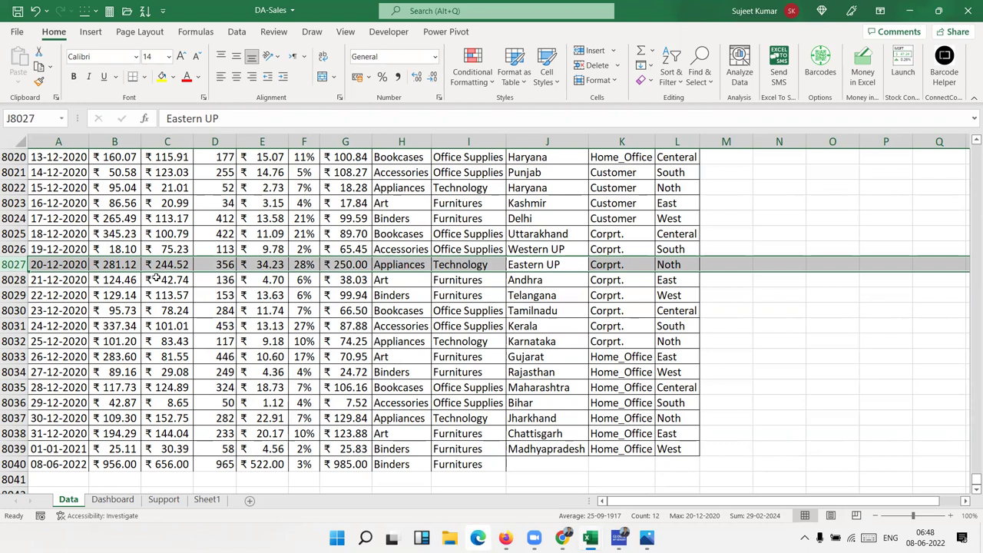
{"action": "key", "text": "shift+Tab"}
{"action": "key", "text": "shift+Tab"}
{"action": "key", "text": "shift+Tab"}
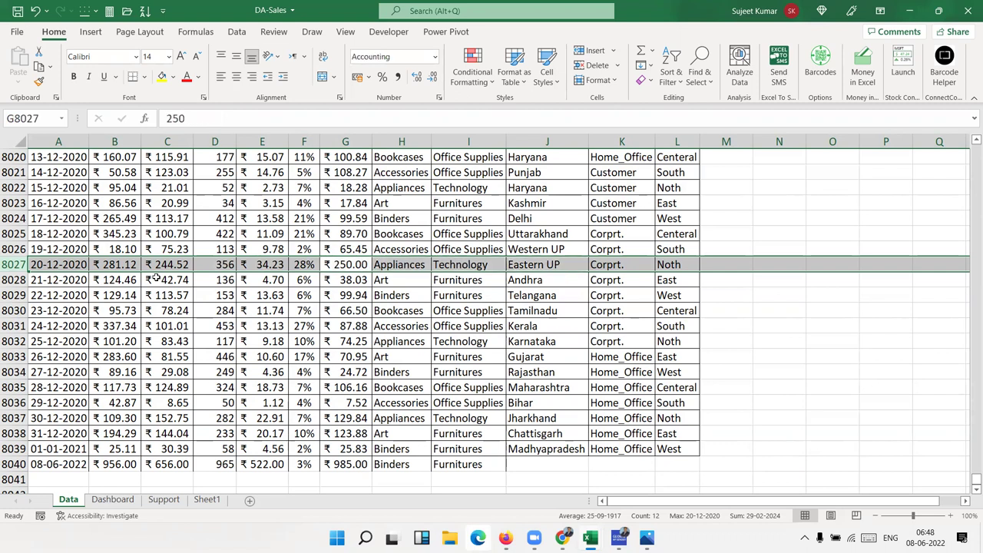
{"action": "key", "text": "Tab"}
{"action": "key", "text": "Tab"}
{"action": "key", "text": "Tab"}
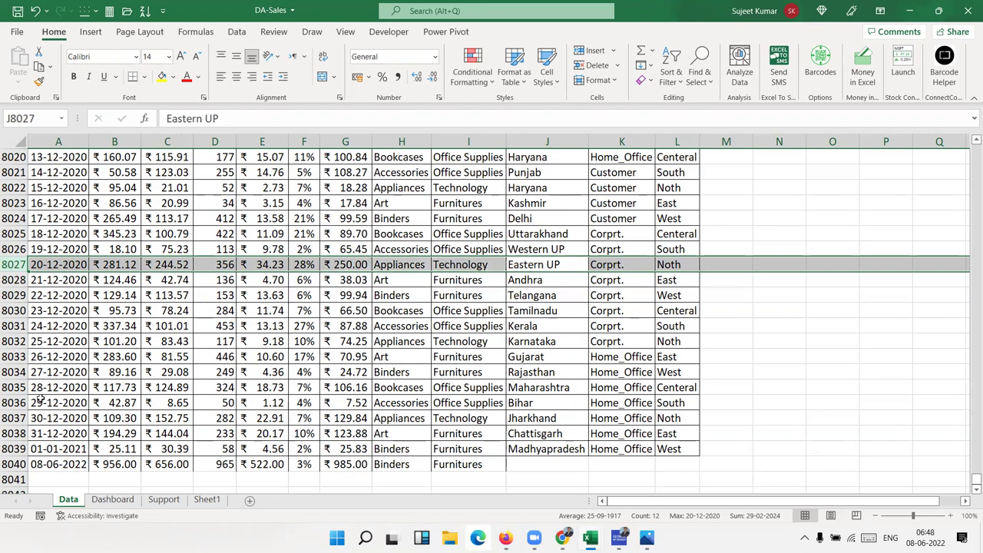
Clear row 8040, then close DA-Sales without saving
{"action": "left_click", "coordinate": [12, 464]}
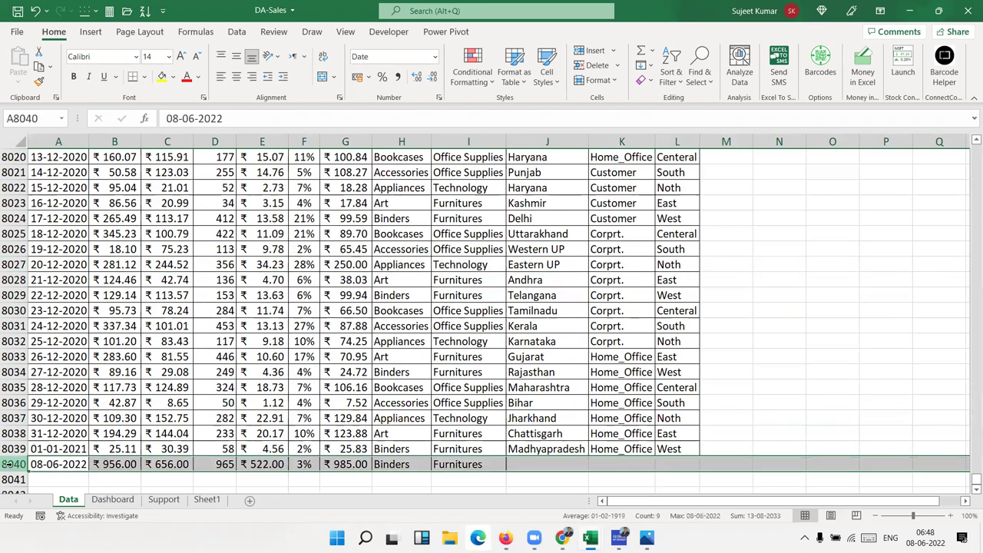
{"action": "key", "text": "Delete"}
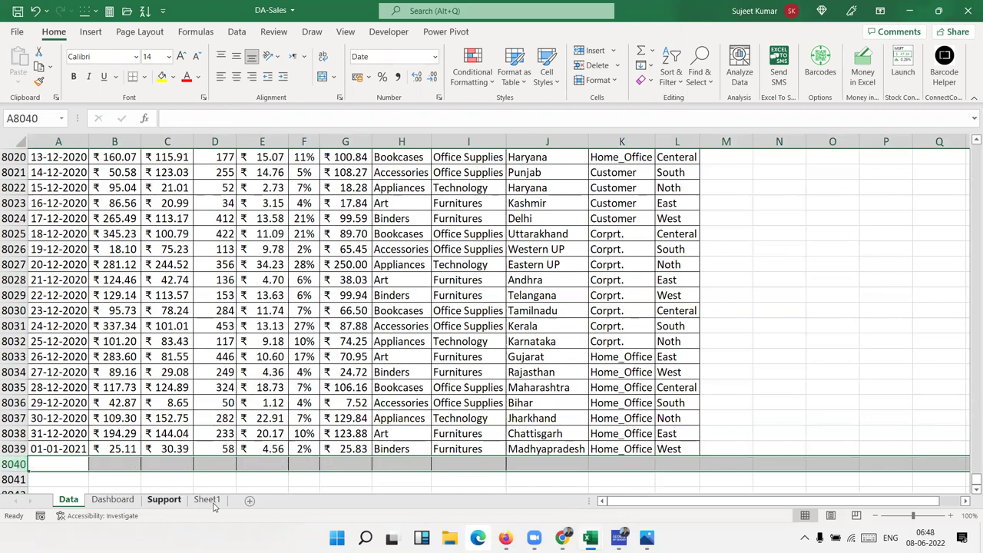
{"action": "left_click", "coordinate": [968, 11]}
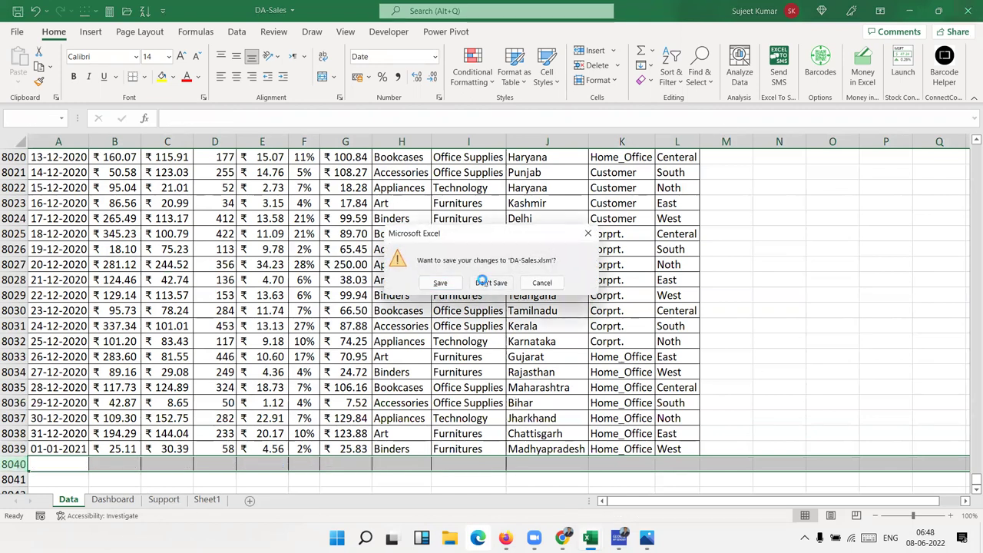
{"action": "left_click", "coordinate": [491, 283]}
{"action": "left_click_drag", "start_coordinate": [322, 203], "coordinate": [428, 234]}
Fill columns F and G of F4:H6 with 595, 65, 562, 62, 25 and 63
{"action": "type", "text": "595"}
{"action": "key", "text": "Return"}
{"action": "type", "text": "65"}
{"action": "key", "text": "Return"}
{"action": "type", "text": "56"}
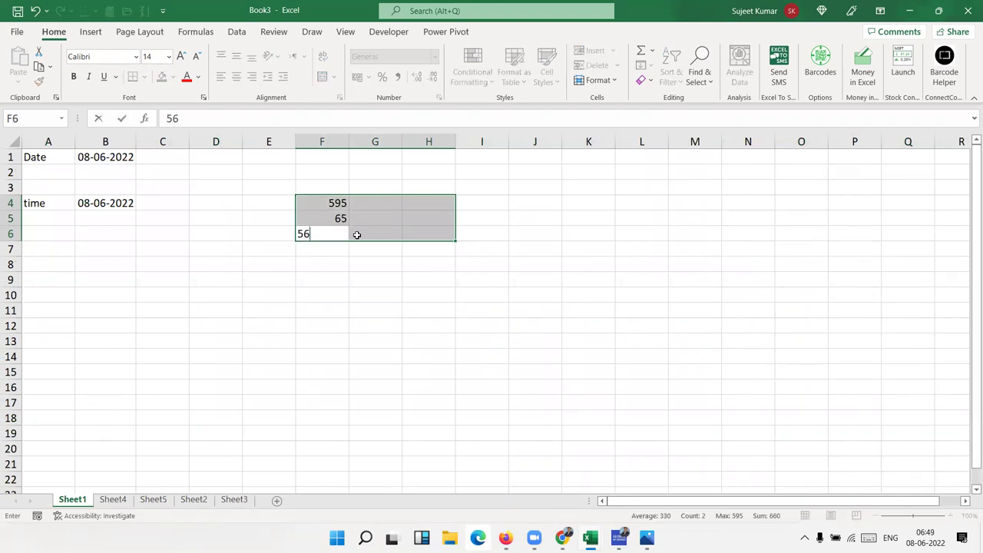
{"action": "type", "text": "2"}
{"action": "key", "text": "Return"}
{"action": "type", "text": "62"}
{"action": "key", "text": "Return"}
{"action": "type", "text": "25"}
{"action": "key", "text": "Return"}
{"action": "type", "text": "63"}
{"action": "key", "text": "Return"}
Fill column H with 63, 36 and 36, then clear the F4:H6 block
{"action": "type", "text": "63"}
{"action": "key", "text": "Return"}
{"action": "type", "text": "36"}
{"action": "key", "text": "Return"}
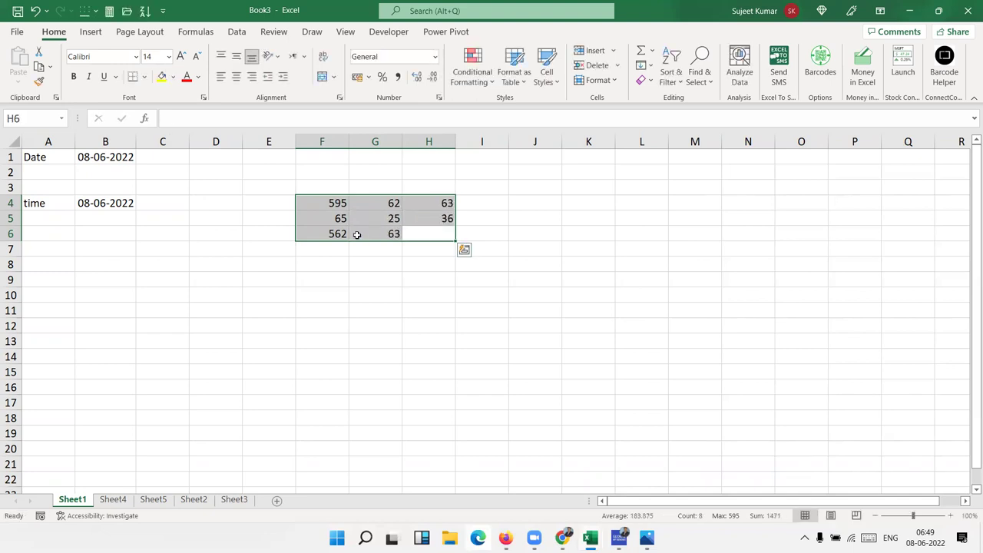
{"action": "type", "text": "36"}
{"action": "key", "text": "Return"}
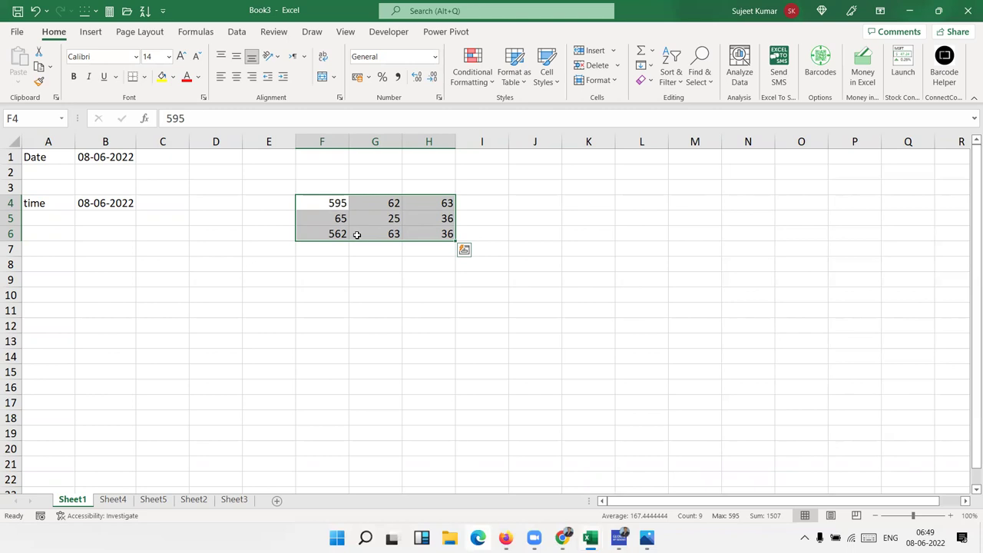
{"action": "key", "text": "Delete"}
Select F4:K14, fill every cell with 365 via Ctrl+Enter, then delete the values and select D7
{"action": "left_click_drag", "start_coordinate": [341, 203], "coordinate": [586, 349]}
{"action": "type", "text": "58"}
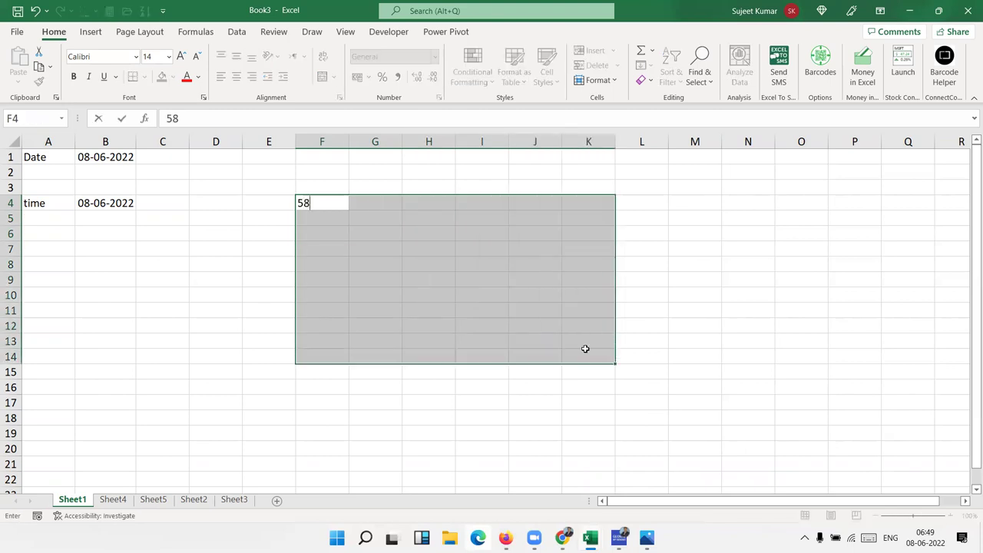
{"action": "key", "text": "Return"}
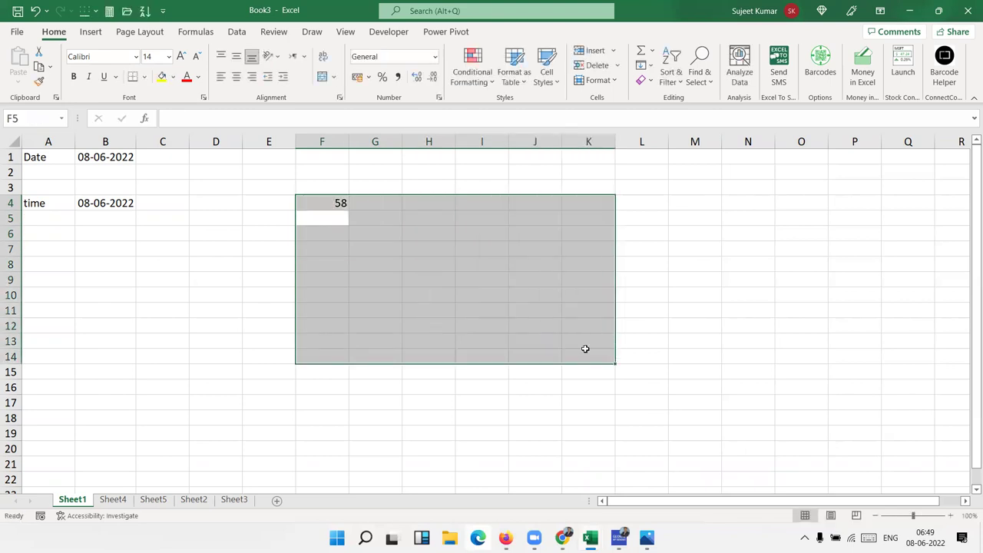
{"action": "type", "text": "365"}
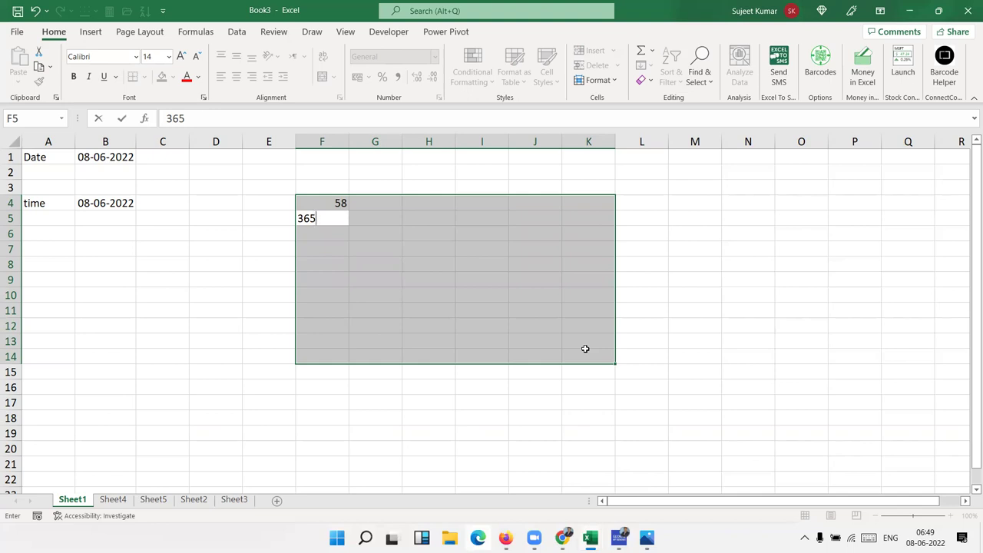
{"action": "key", "text": "ctrl+Return"}
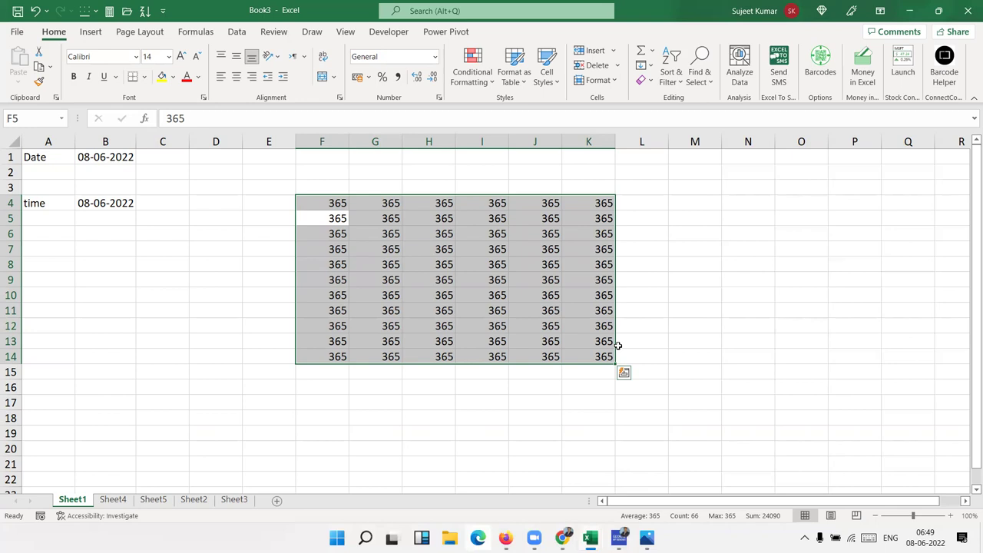
{"action": "key", "text": "Delete"}
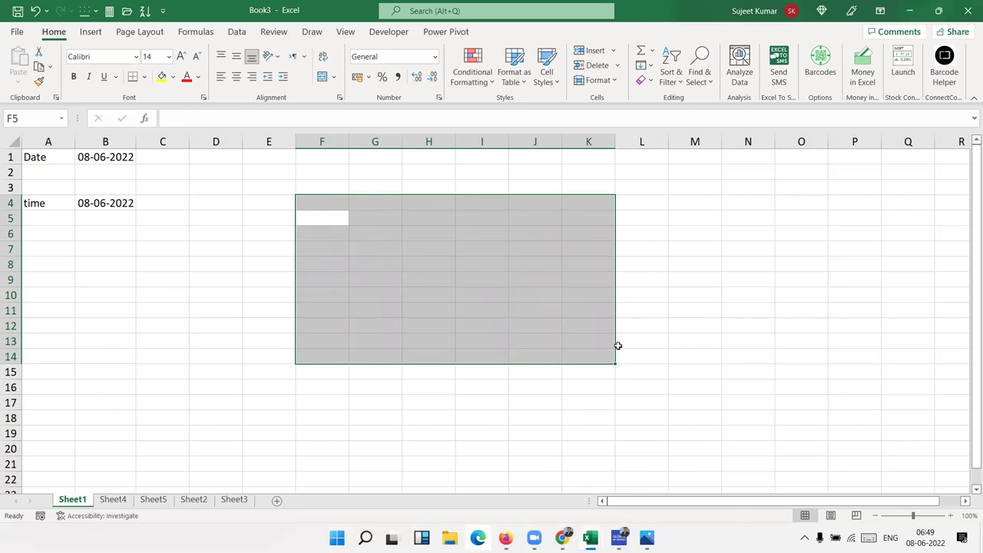
{"action": "left_click", "coordinate": [196, 255]}
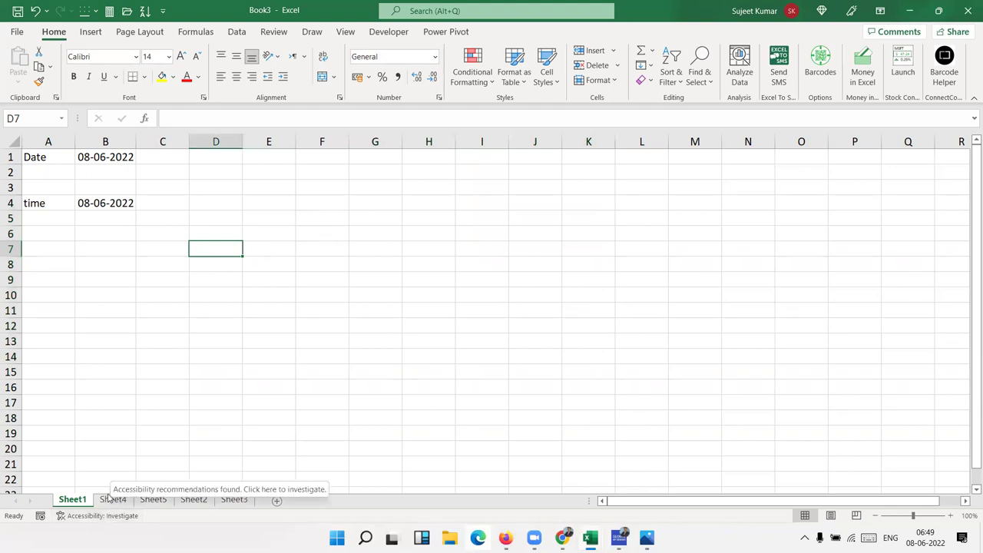
Glance at Sheet4, return to Sheet1, then switch to the Book2 window
{"action": "left_click", "coordinate": [113, 500]}
{"action": "left_click", "coordinate": [85, 500]}
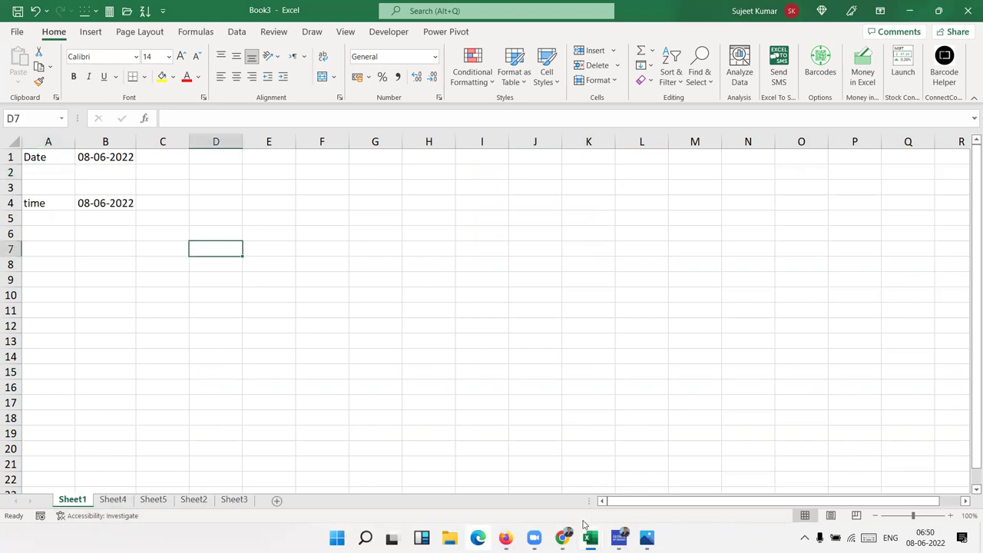
{"action": "mouse_move", "coordinate": [590, 538]}
{"action": "left_click", "coordinate": [628, 505]}
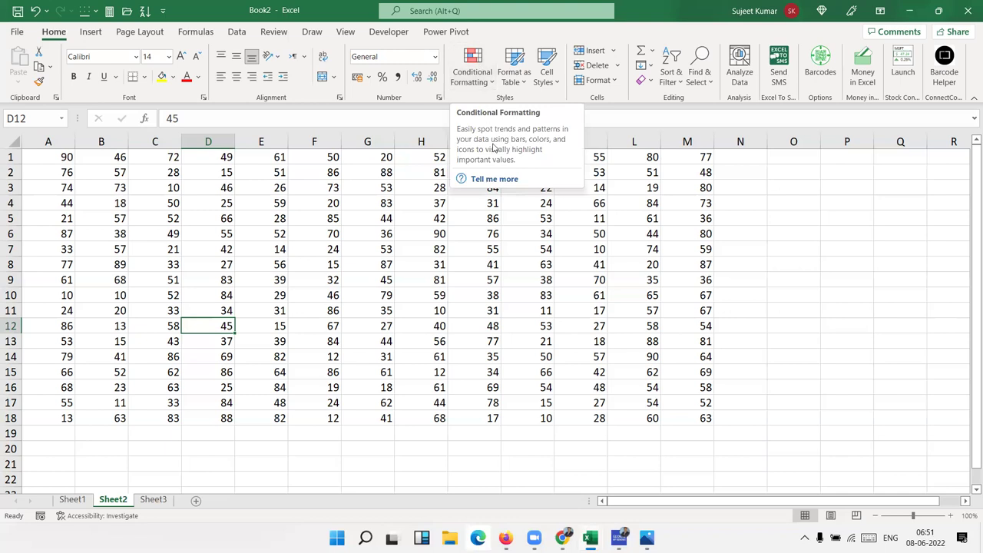
{"action": "left_click", "coordinate": [483, 181]}
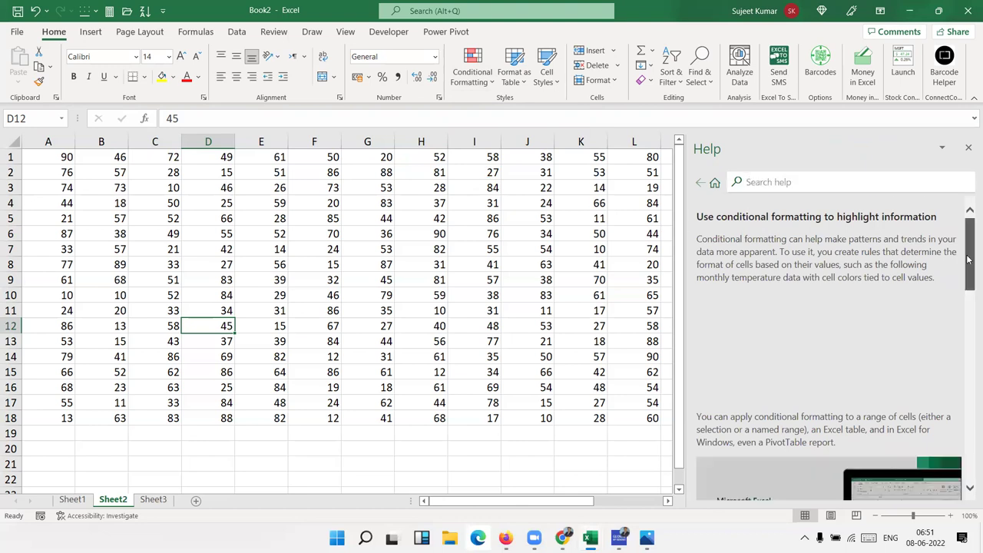
{"action": "scroll", "coordinate": [909, 328], "scroll_direction": "down", "scroll_amount": 2}
{"action": "scroll", "coordinate": [909, 328], "scroll_direction": "up", "scroll_amount": 2}
{"action": "scroll", "coordinate": [908, 328], "scroll_direction": "down", "scroll_amount": 3}
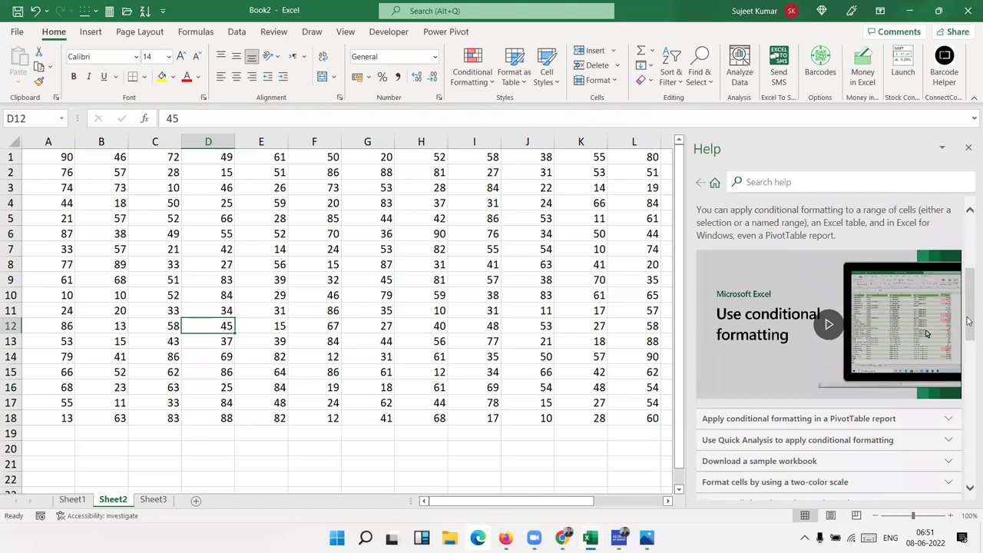
{"action": "scroll", "coordinate": [970, 323], "scroll_direction": "down", "scroll_amount": 3}
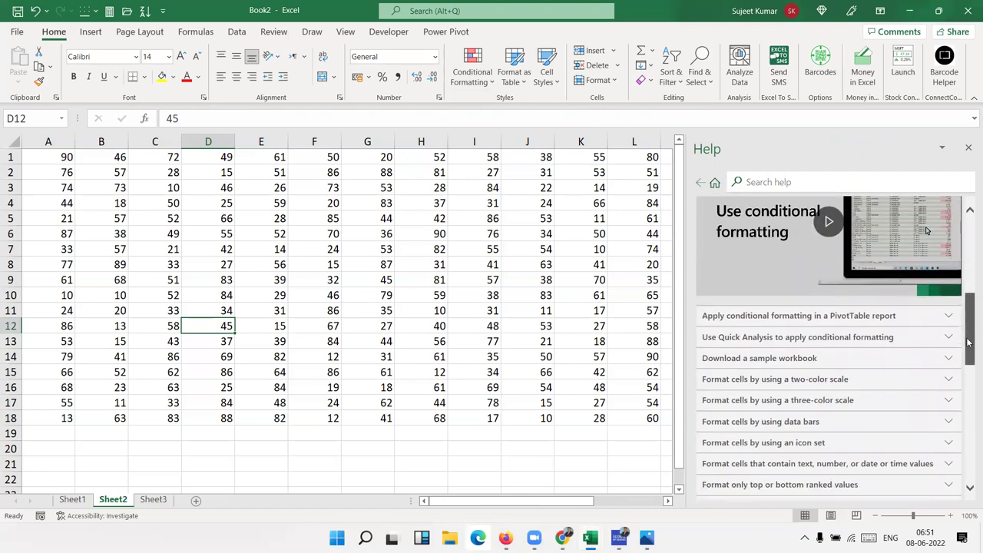
{"action": "left_click", "coordinate": [948, 315]}
{"action": "left_click_drag", "start_coordinate": [970, 283], "coordinate": [968, 415]}
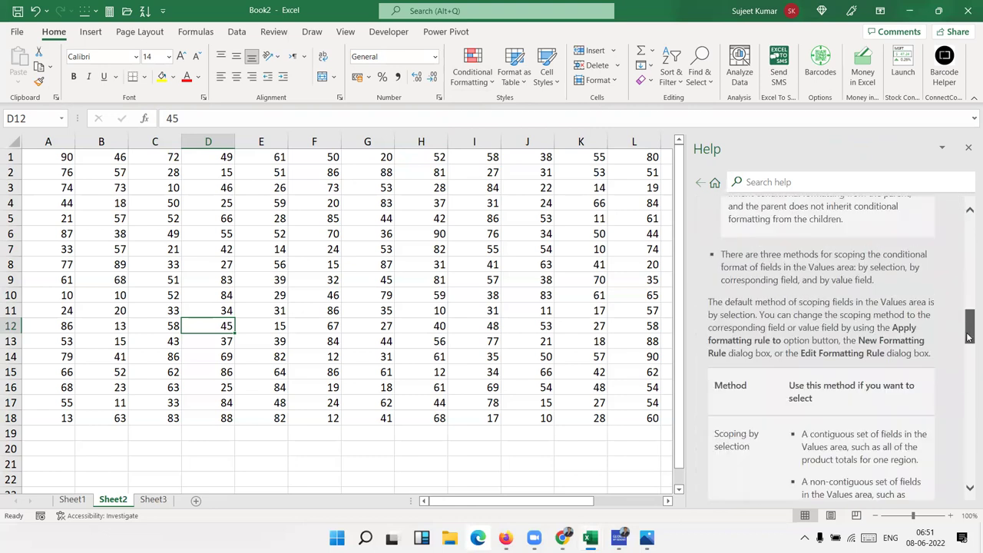
{"action": "scroll", "coordinate": [968, 400], "scroll_direction": "down", "scroll_amount": 2}
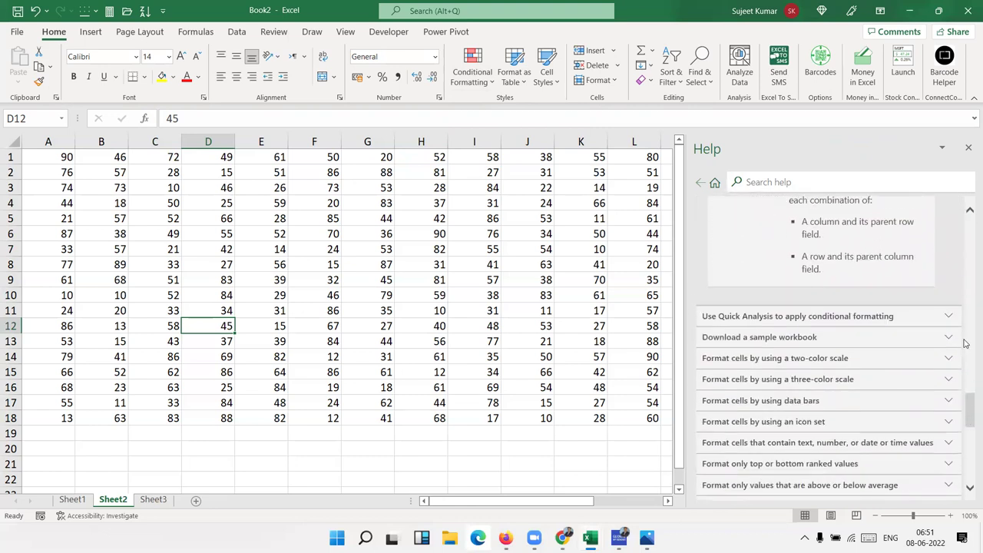
{"action": "left_click", "coordinate": [952, 321]}
{"action": "left_click_drag", "start_coordinate": [970, 346], "coordinate": [969, 432]}
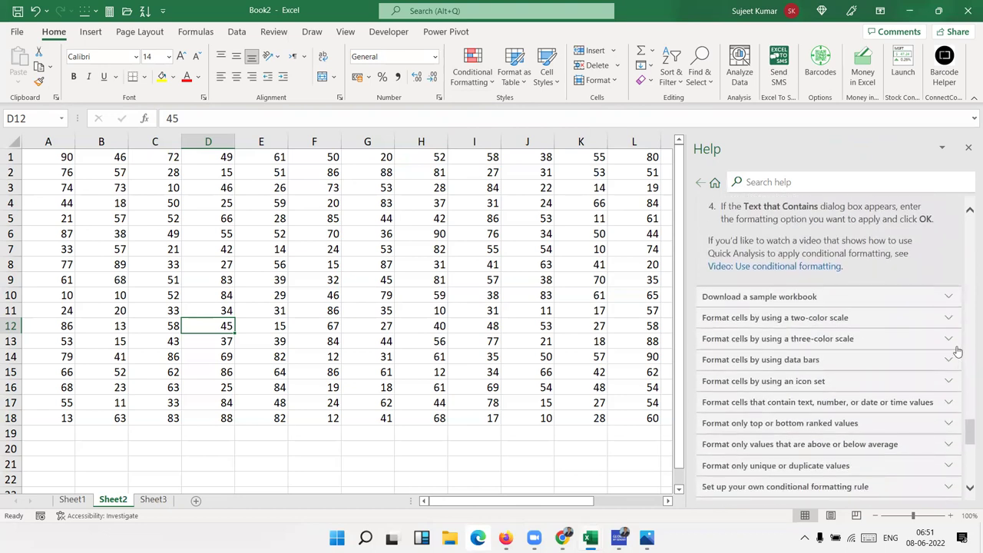
{"action": "left_click", "coordinate": [949, 304]}
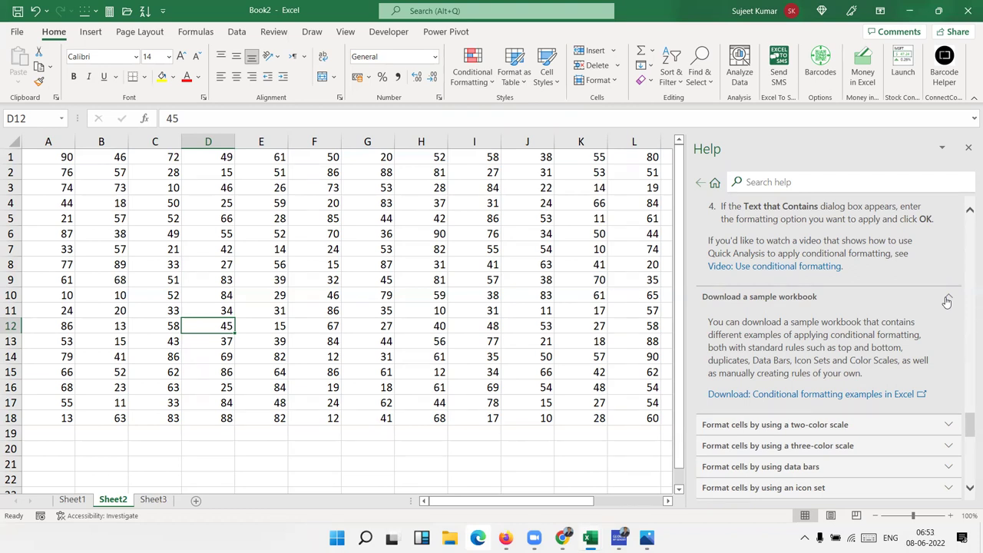
{"action": "left_click", "coordinate": [968, 147]}
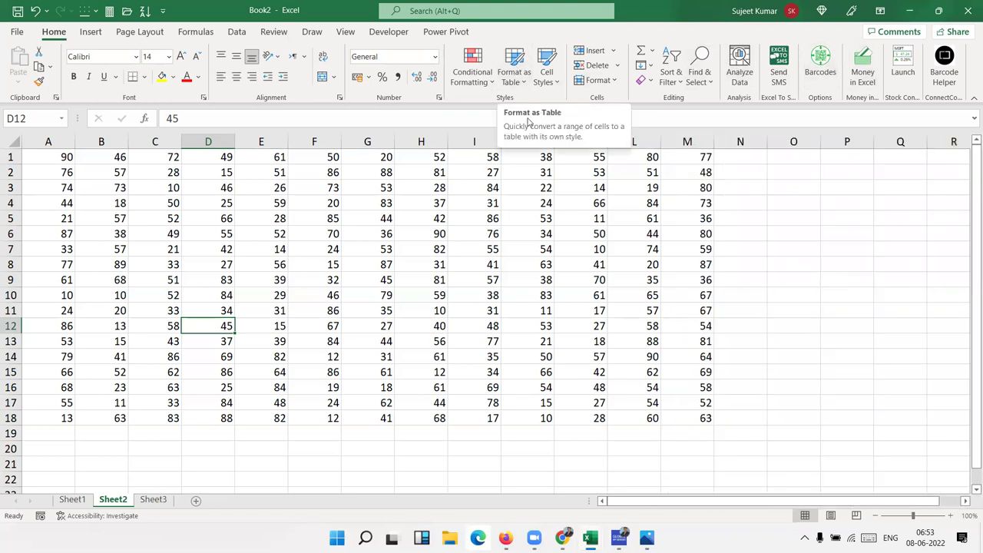
Select cells I7, H6 and G20, then open Excel Help with F1
{"action": "left_click", "coordinate": [476, 256]}
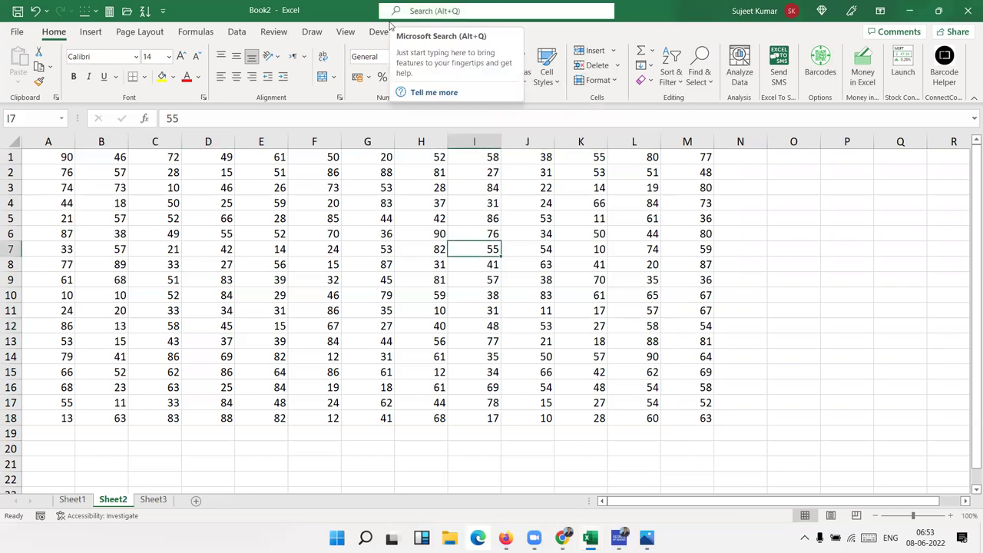
{"action": "left_click", "coordinate": [415, 235]}
{"action": "left_click", "coordinate": [377, 448]}
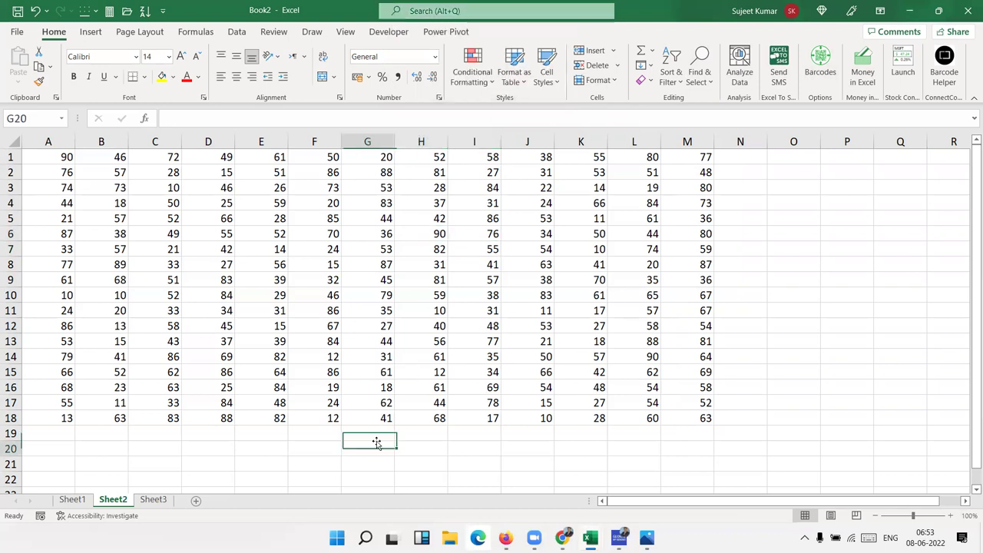
{"action": "key", "text": "F1"}
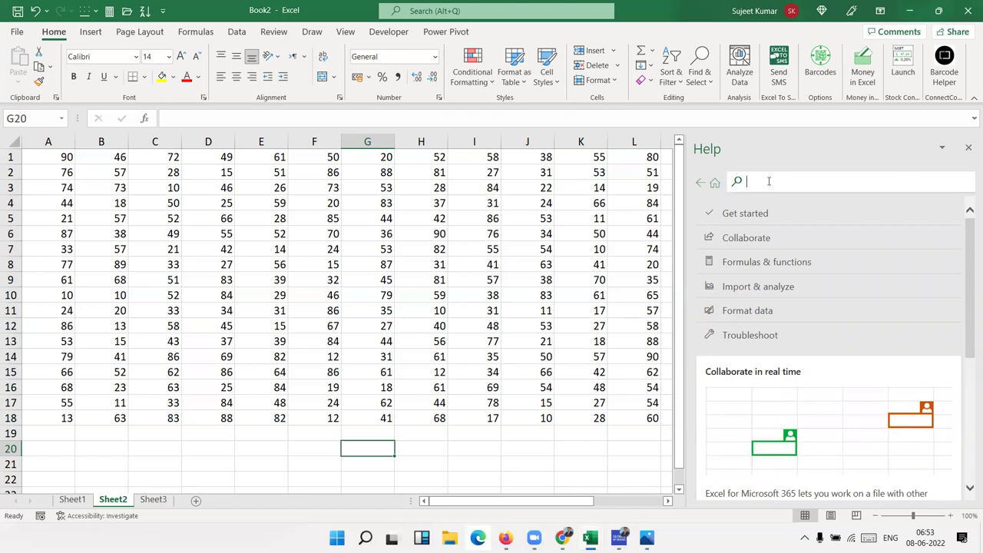
Search Help for SHORTCUT, open 'Keyboard shortcuts in Excel' and scroll through its shortcut tables
{"action": "type", "text": "SHORTCUT"}
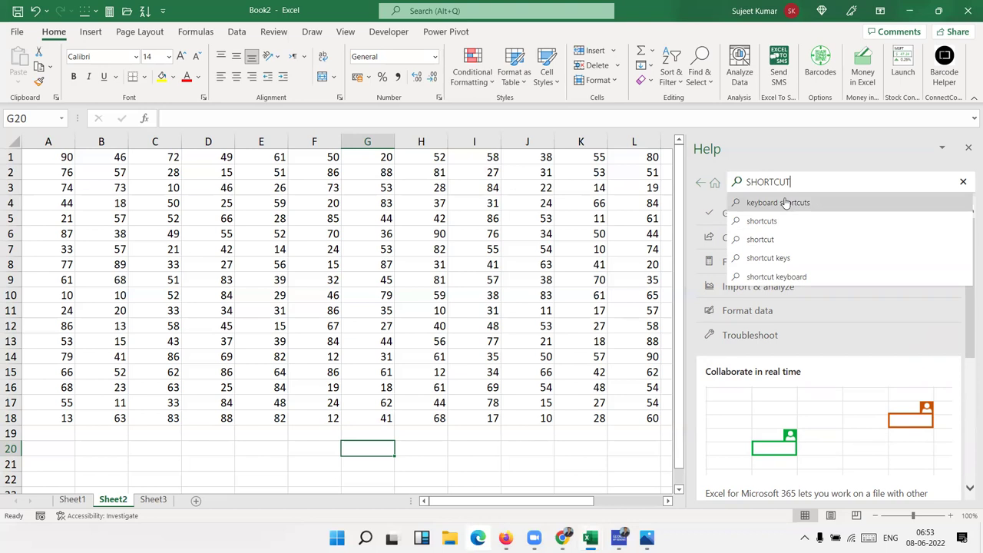
{"action": "left_click", "coordinate": [786, 202]}
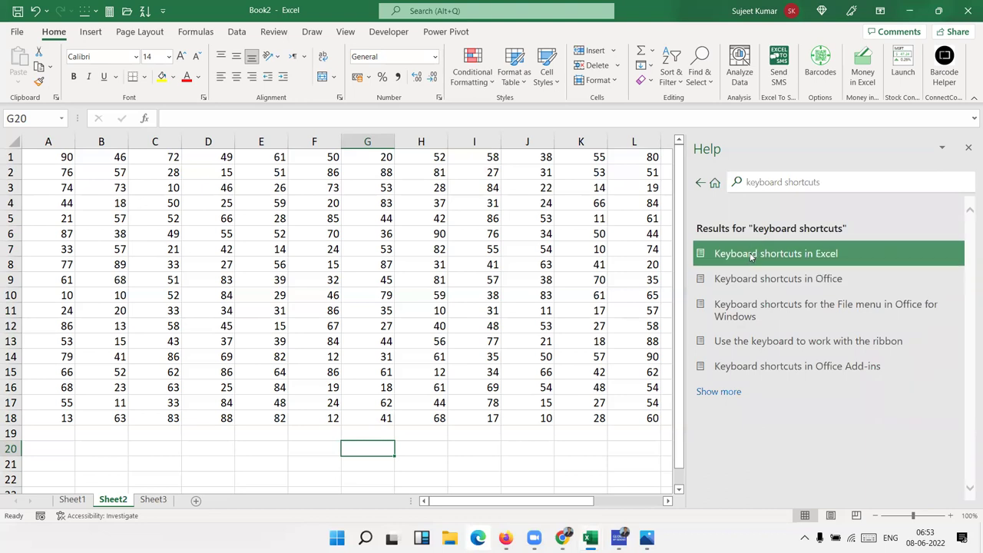
{"action": "left_click", "coordinate": [751, 255]}
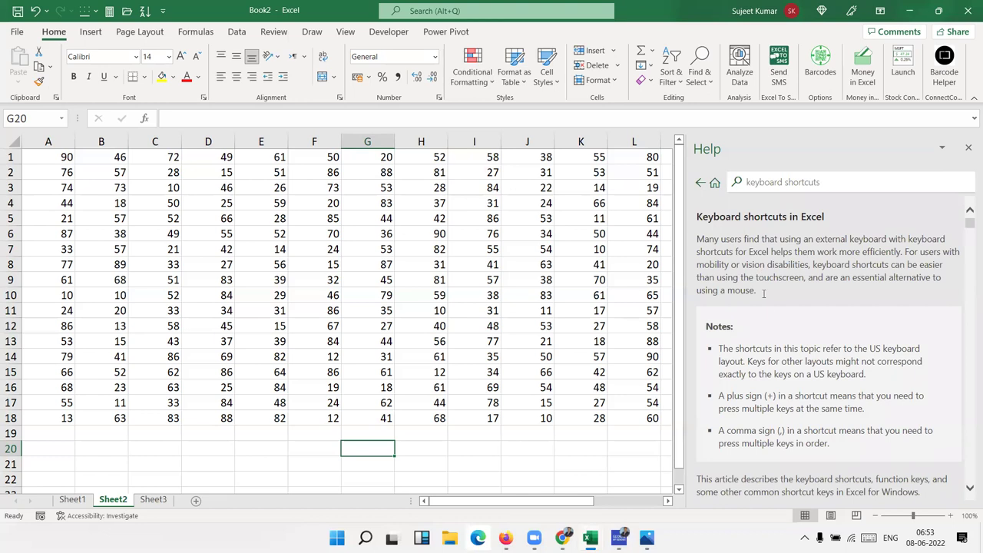
{"action": "scroll", "coordinate": [765, 315], "scroll_direction": "down", "scroll_amount": 3}
{"action": "scroll", "coordinate": [765, 315], "scroll_direction": "down", "scroll_amount": 3}
{"action": "scroll", "coordinate": [765, 315], "scroll_direction": "down", "scroll_amount": 3}
{"action": "scroll", "coordinate": [766, 315], "scroll_direction": "down", "scroll_amount": 3}
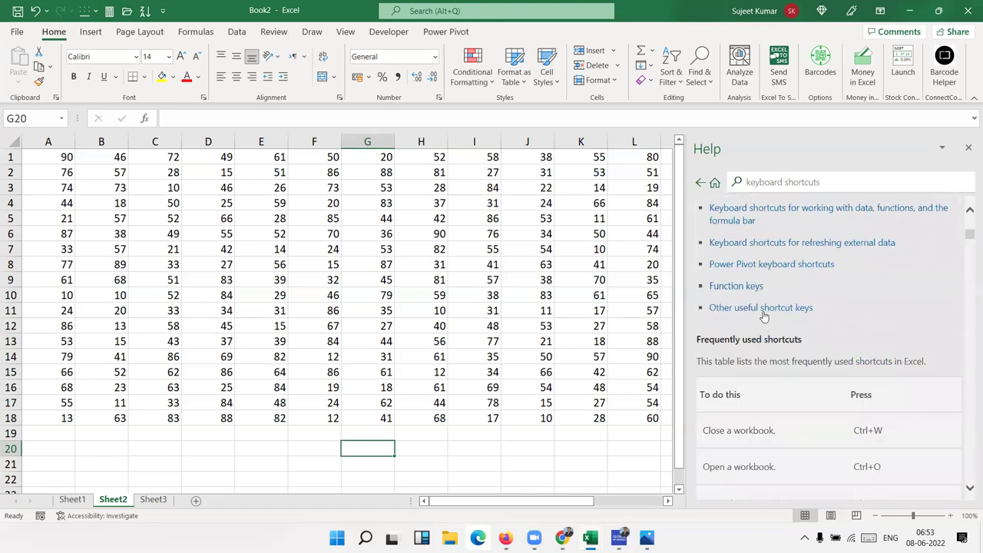
{"action": "scroll", "coordinate": [764, 315], "scroll_direction": "down", "scroll_amount": 3}
{"action": "scroll", "coordinate": [764, 315], "scroll_direction": "down", "scroll_amount": 3}
{"action": "scroll", "coordinate": [765, 315], "scroll_direction": "down", "scroll_amount": 3}
{"action": "scroll", "coordinate": [764, 315], "scroll_direction": "down", "scroll_amount": 3}
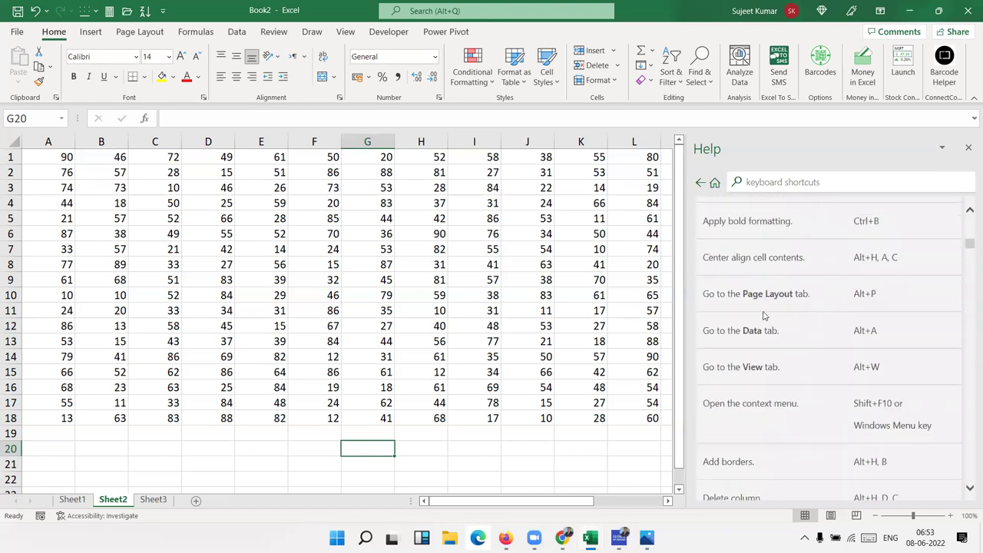
{"action": "scroll", "coordinate": [764, 315], "scroll_direction": "down", "scroll_amount": 3}
{"action": "scroll", "coordinate": [765, 315], "scroll_direction": "down", "scroll_amount": 3}
{"action": "scroll", "coordinate": [764, 315], "scroll_direction": "down", "scroll_amount": 3}
{"action": "scroll", "coordinate": [765, 310], "scroll_direction": "down", "scroll_amount": 3}
{"action": "scroll", "coordinate": [766, 309], "scroll_direction": "down", "scroll_amount": 3}
{"action": "scroll", "coordinate": [766, 310], "scroll_direction": "down", "scroll_amount": 3}
{"action": "scroll", "coordinate": [766, 311], "scroll_direction": "down", "scroll_amount": 3}
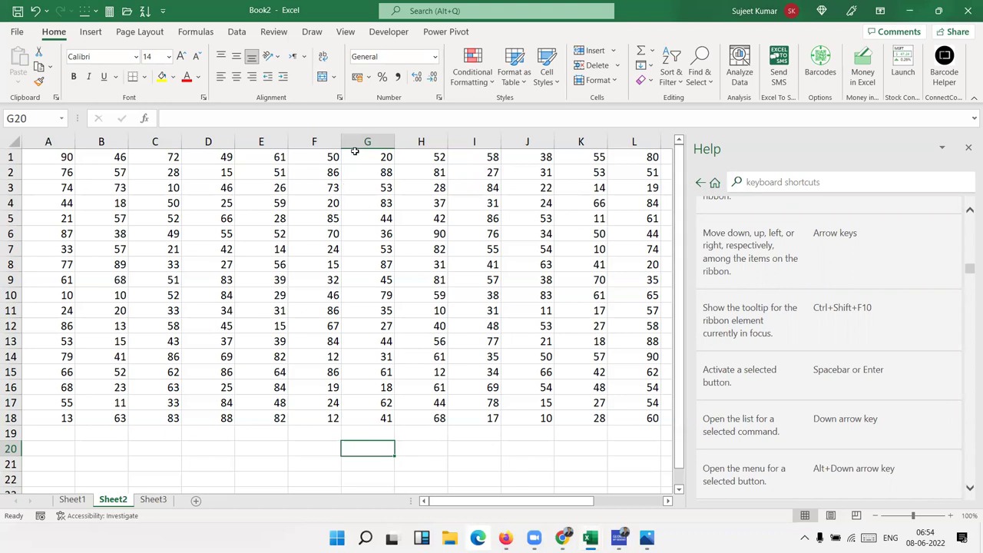
Select E2:G10, then move down to B13 and blank its value 15 with Backspace
{"action": "left_click_drag", "start_coordinate": [284, 172], "coordinate": [370, 294]}
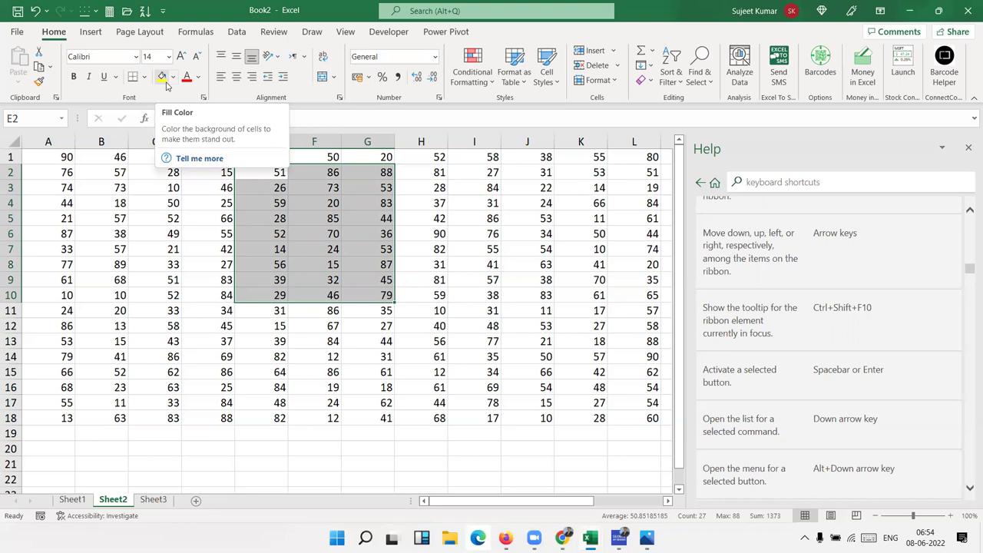
{"action": "key", "text": "Down"}
{"action": "key", "text": "Left"}
{"action": "key", "text": "Left"}
{"action": "key", "text": "Left"}
{"action": "key", "text": "Left"}
{"action": "key", "text": "Down"}
{"action": "key", "text": "Right"}
{"action": "key", "text": "Down"}
{"action": "key", "text": "Down"}
{"action": "key", "text": "Down"}
{"action": "key", "text": "Down"}
{"action": "key", "text": "Down"}
{"action": "key", "text": "Down"}
{"action": "key", "text": "Down"}
{"action": "key", "text": "Down"}
{"action": "key", "text": "Down"}
{"action": "key", "text": "BackSpace"}
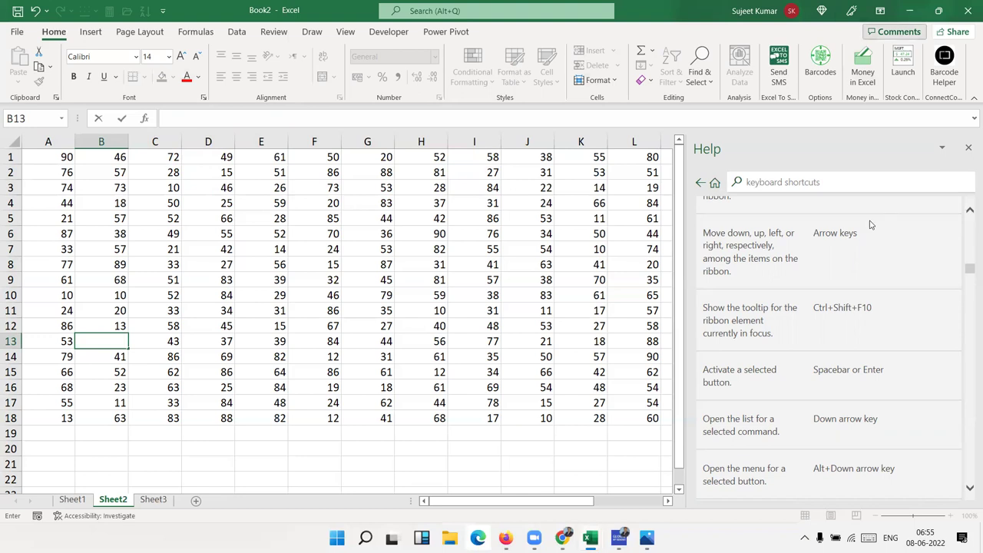
Scroll the keyboard shortcuts article down past the ribbon tables
{"action": "scroll", "coordinate": [870, 230], "scroll_direction": "down", "scroll_amount": 5}
{"action": "scroll", "coordinate": [869, 242], "scroll_direction": "down", "scroll_amount": 3}
{"action": "scroll", "coordinate": [869, 242], "scroll_direction": "down", "scroll_amount": 3}
{"action": "scroll", "coordinate": [868, 245], "scroll_direction": "down", "scroll_amount": 3}
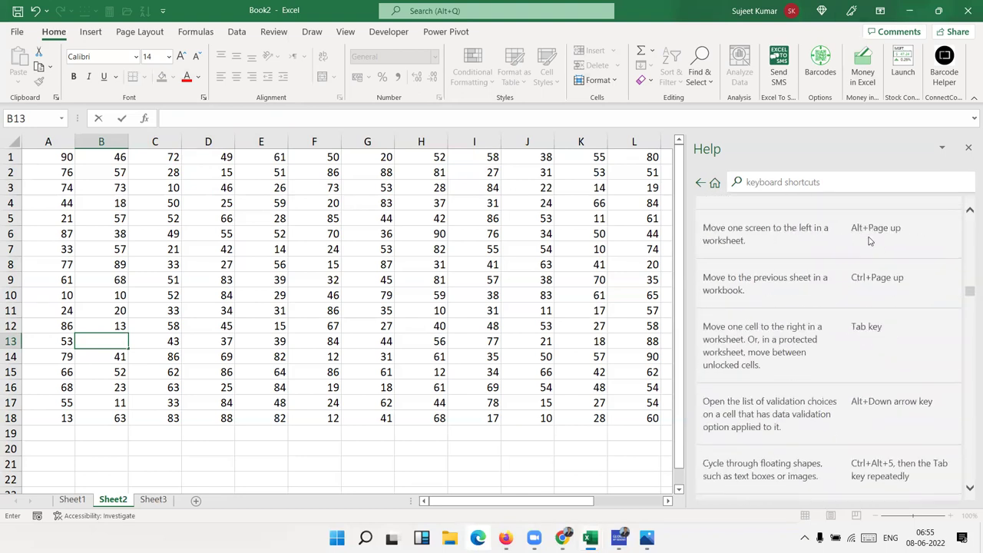
{"action": "scroll", "coordinate": [868, 245], "scroll_direction": "down", "scroll_amount": 3}
{"action": "scroll", "coordinate": [868, 244], "scroll_direction": "down", "scroll_amount": 3}
{"action": "scroll", "coordinate": [869, 245], "scroll_direction": "down", "scroll_amount": 3}
{"action": "scroll", "coordinate": [869, 222], "scroll_direction": "down", "scroll_amount": 3}
{"action": "scroll", "coordinate": [869, 222], "scroll_direction": "down", "scroll_amount": 3}
{"action": "scroll", "coordinate": [869, 221], "scroll_direction": "down", "scroll_amount": 3}
{"action": "scroll", "coordinate": [869, 220], "scroll_direction": "down", "scroll_amount": 2}
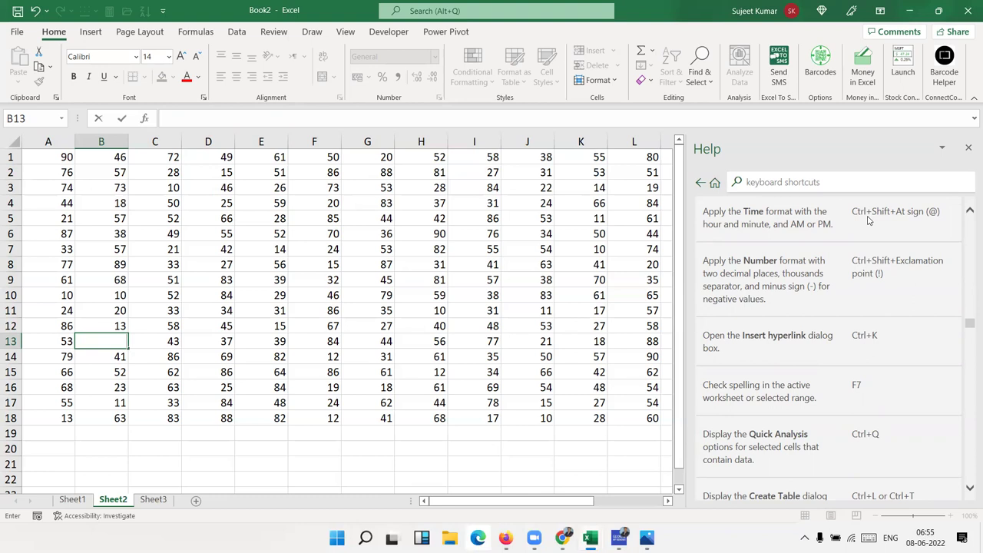
Re-enter 15 in B13 with Ctrl+Enter, then adjust the Help article to the frequently used shortcuts
{"action": "type", "text": "15"}
{"action": "key", "text": "ctrl+Return"}
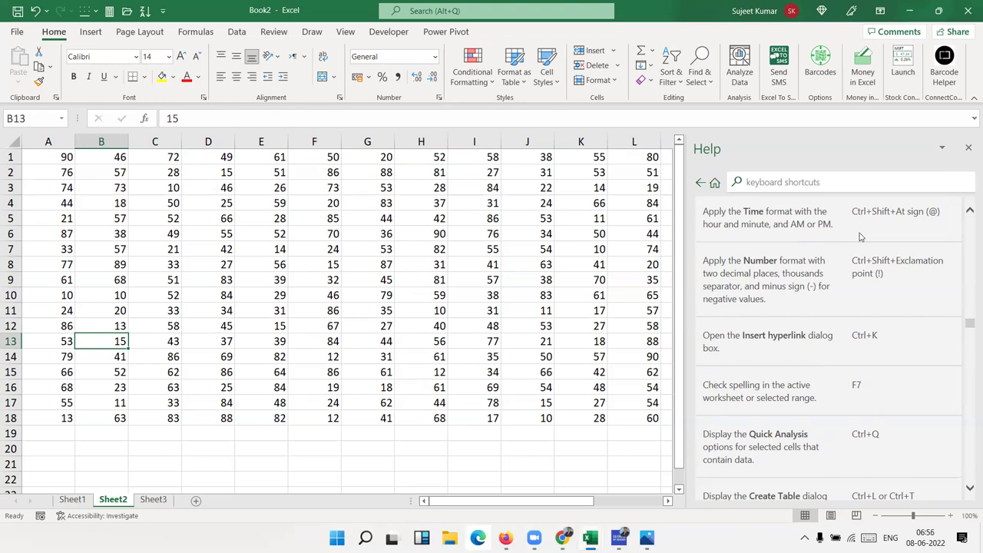
{"action": "left_click", "coordinate": [827, 178]}
{"action": "scroll", "coordinate": [861, 254], "scroll_direction": "up", "scroll_amount": 1}
{"action": "scroll", "coordinate": [878, 296], "scroll_direction": "up", "scroll_amount": 5}
{"action": "scroll", "coordinate": [922, 307], "scroll_direction": "up", "scroll_amount": 4}
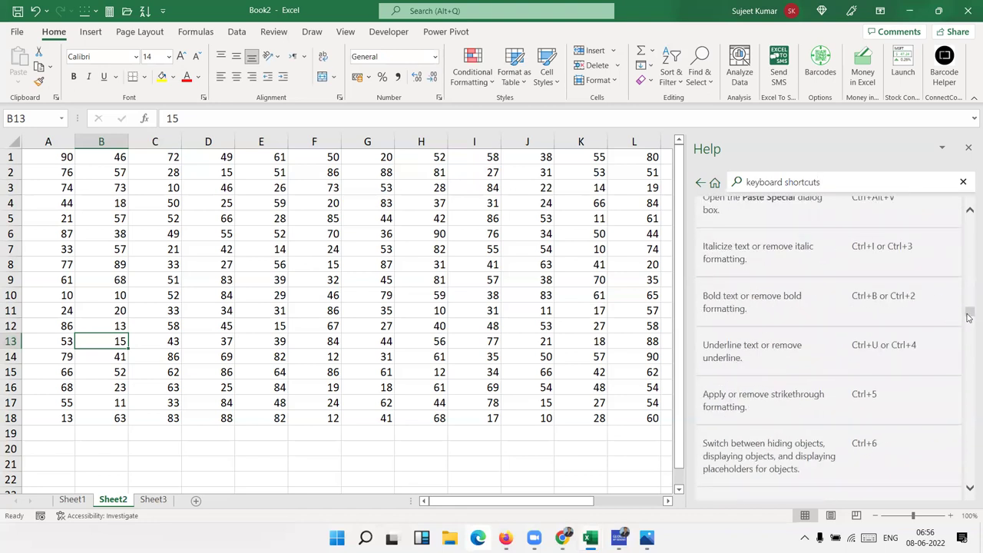
{"action": "left_click_drag", "start_coordinate": [969, 318], "coordinate": [964, 210]}
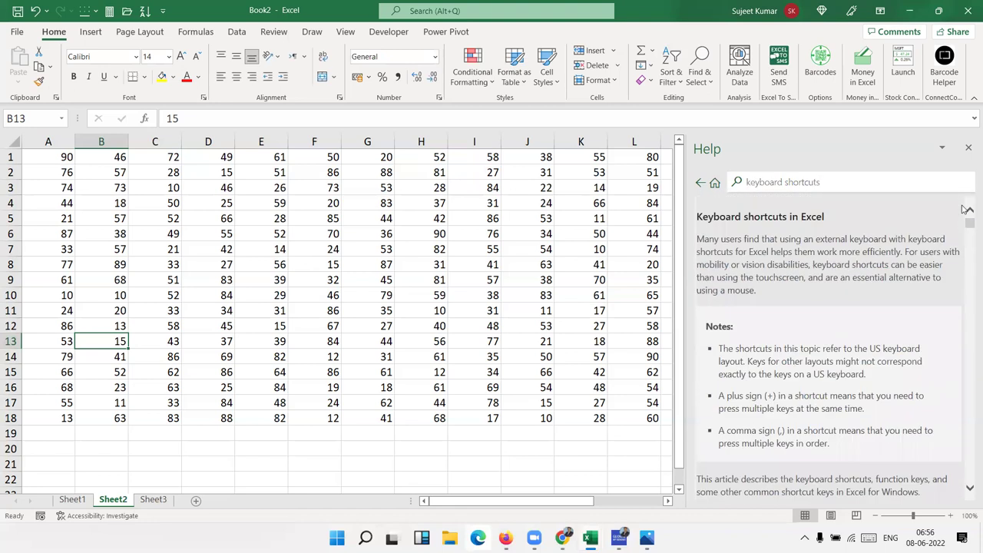
{"action": "scroll", "coordinate": [853, 322], "scroll_direction": "down", "scroll_amount": 5}
{"action": "scroll", "coordinate": [852, 323], "scroll_direction": "down", "scroll_amount": 3}
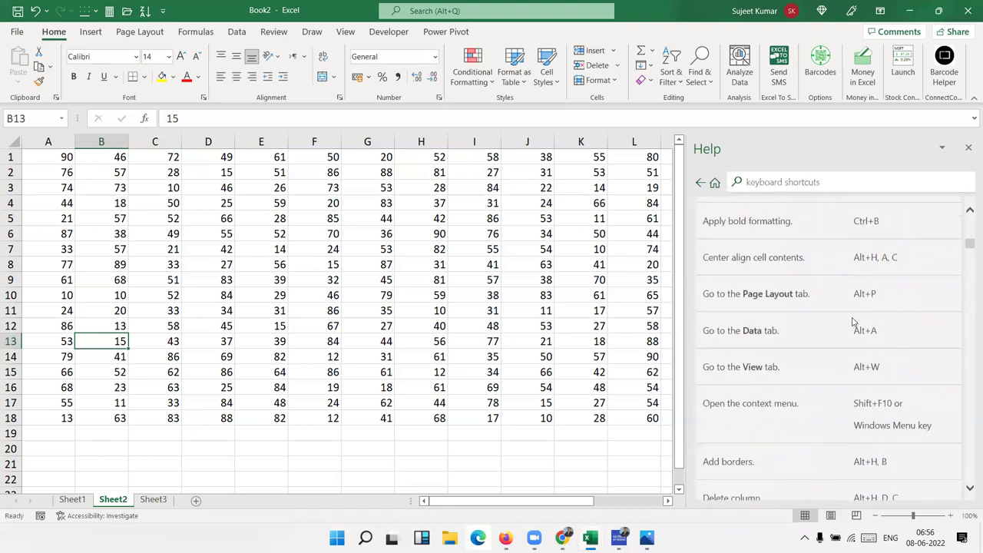
Search Help for 'limits' and open the Excel specifications and limits article
{"action": "left_click", "coordinate": [788, 186]}
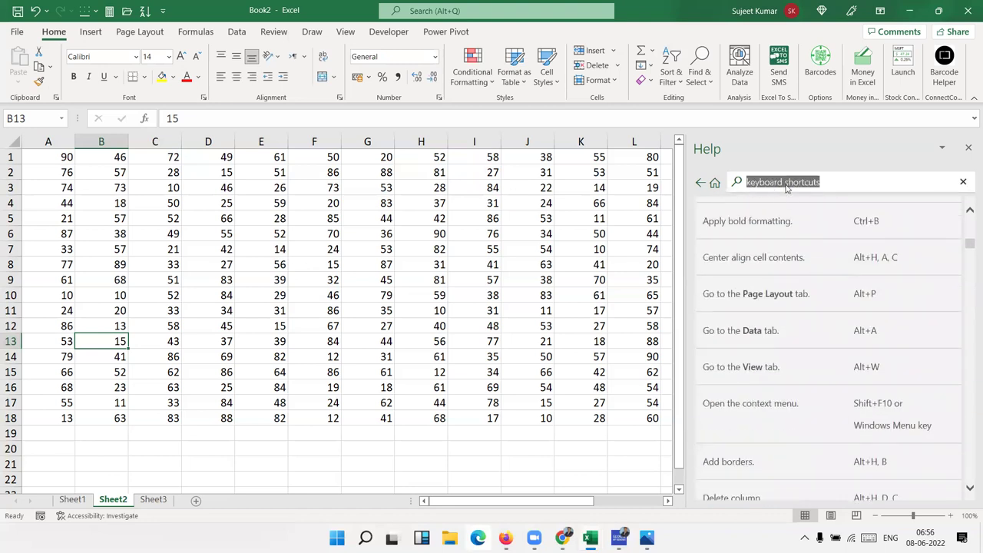
{"action": "key", "text": "BackSpace"}
{"action": "type", "text": "LIMIT"}
{"action": "type", "text": "S"}
{"action": "key", "text": "Down"}
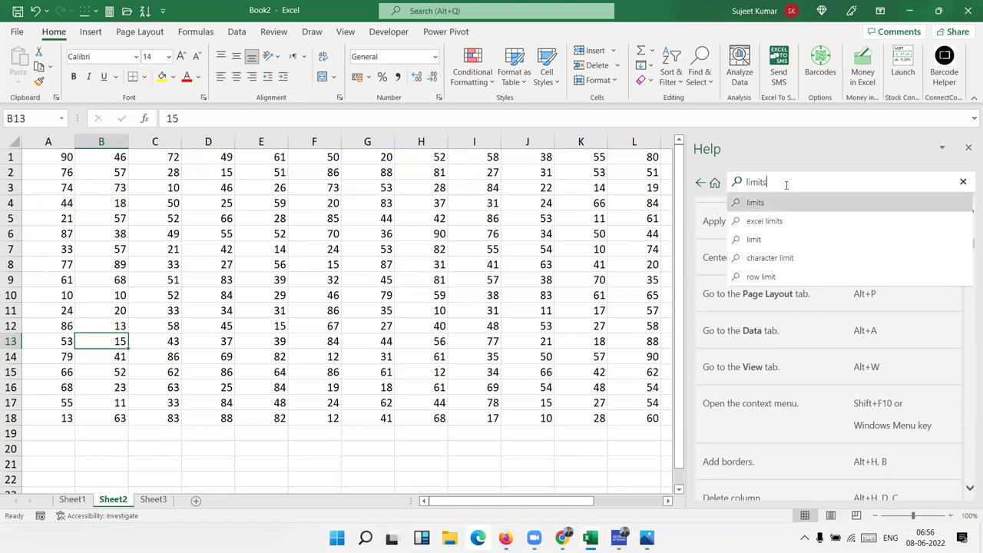
{"action": "key", "text": "Up"}
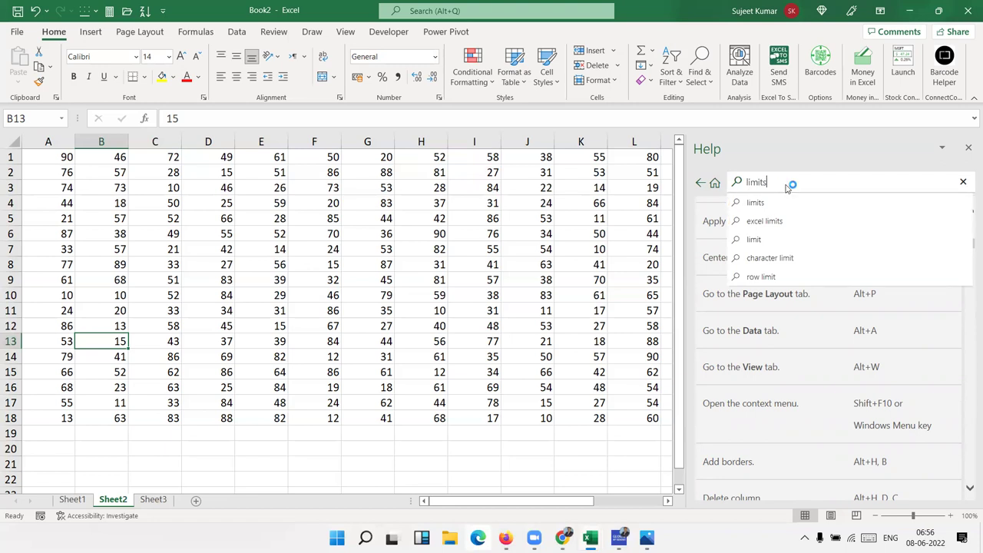
{"action": "key", "text": "Return"}
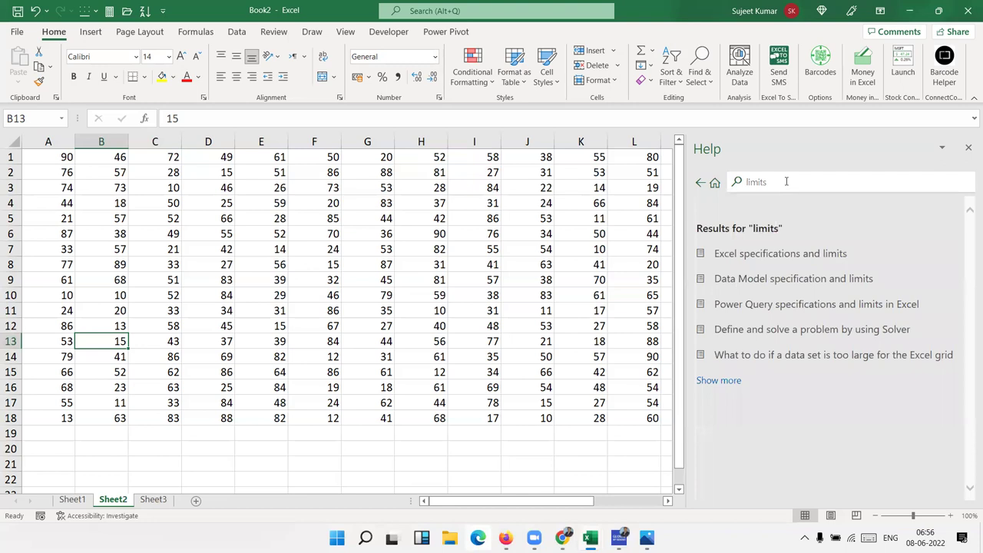
{"action": "left_click", "coordinate": [768, 256]}
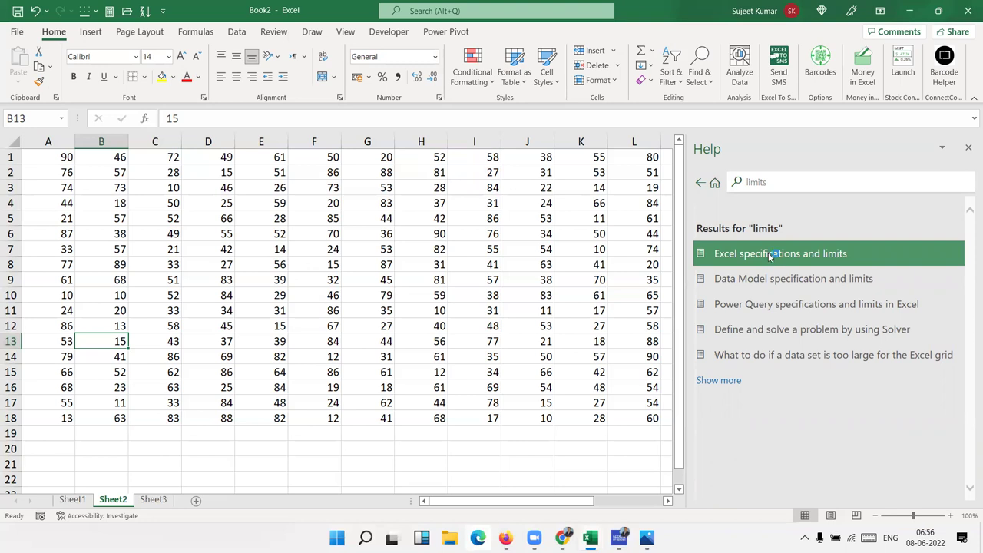
{"action": "left_click", "coordinate": [771, 257]}
Scroll the article to the worksheet size limit of 1,048,576 rows by 16,384 columns
{"action": "scroll", "coordinate": [769, 269], "scroll_direction": "down", "scroll_amount": 3}
{"action": "scroll", "coordinate": [771, 290], "scroll_direction": "down", "scroll_amount": 1}
{"action": "scroll", "coordinate": [771, 290], "scroll_direction": "down", "scroll_amount": 3}
{"action": "scroll", "coordinate": [772, 293], "scroll_direction": "down", "scroll_amount": 1}
{"action": "scroll", "coordinate": [773, 292], "scroll_direction": "down", "scroll_amount": 5}
{"action": "scroll", "coordinate": [774, 288], "scroll_direction": "up", "scroll_amount": 2}
{"action": "scroll", "coordinate": [776, 286], "scroll_direction": "down", "scroll_amount": 5}
{"action": "scroll", "coordinate": [777, 284], "scroll_direction": "up", "scroll_amount": 3}
{"action": "scroll", "coordinate": [778, 285], "scroll_direction": "down", "scroll_amount": 5}
{"action": "scroll", "coordinate": [776, 285], "scroll_direction": "down", "scroll_amount": 5}
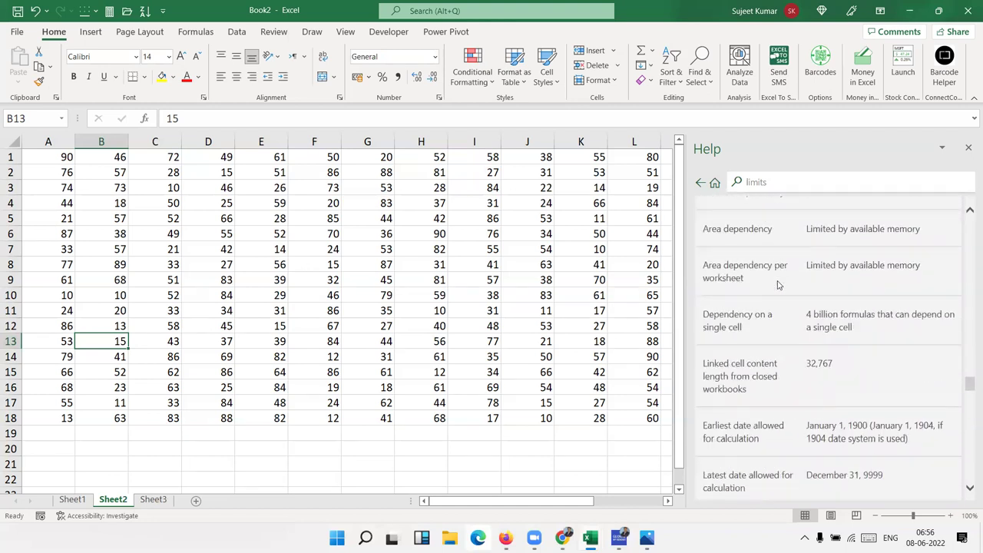
{"action": "scroll", "coordinate": [776, 286], "scroll_direction": "down", "scroll_amount": 5}
{"action": "scroll", "coordinate": [779, 288], "scroll_direction": "down", "scroll_amount": 3}
{"action": "scroll", "coordinate": [779, 287], "scroll_direction": "down", "scroll_amount": 3}
{"action": "scroll", "coordinate": [781, 284], "scroll_direction": "down", "scroll_amount": 3}
{"action": "scroll", "coordinate": [782, 276], "scroll_direction": "down", "scroll_amount": 2}
{"action": "scroll", "coordinate": [785, 265], "scroll_direction": "down", "scroll_amount": 3}
{"action": "scroll", "coordinate": [785, 265], "scroll_direction": "up", "scroll_amount": 3}
{"action": "scroll", "coordinate": [786, 267], "scroll_direction": "up", "scroll_amount": 5}
{"action": "scroll", "coordinate": [784, 270], "scroll_direction": "up", "scroll_amount": 3}
{"action": "scroll", "coordinate": [784, 269], "scroll_direction": "up", "scroll_amount": 3}
{"action": "scroll", "coordinate": [784, 269], "scroll_direction": "up", "scroll_amount": 3}
{"action": "scroll", "coordinate": [965, 352], "scroll_direction": "up", "scroll_amount": 3}
{"action": "scroll", "coordinate": [970, 359], "scroll_direction": "up", "scroll_amount": 2}
{"action": "left_click_drag", "start_coordinate": [969, 359], "coordinate": [969, 220]}
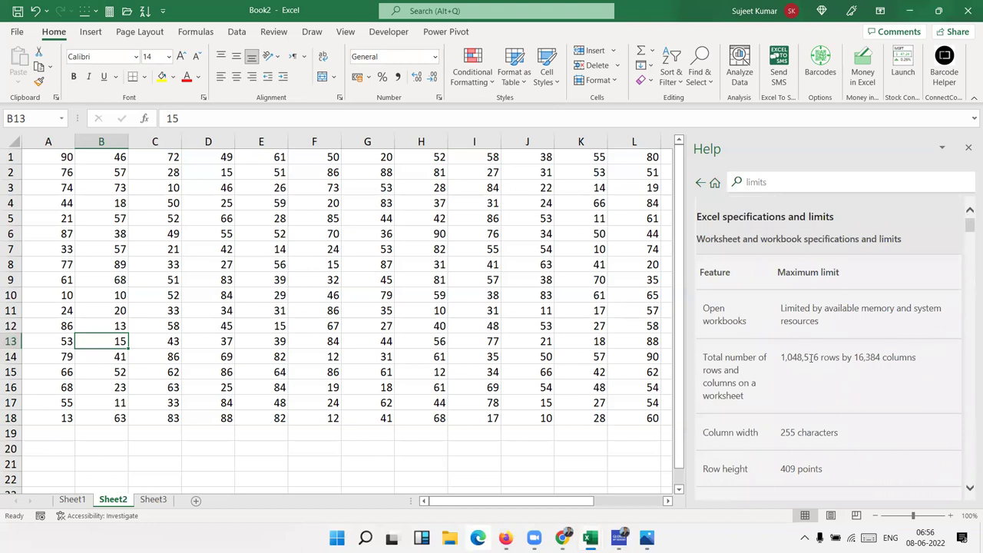
Highlight the 16,384-column limit and the 32,767 characters per cell limit in the article
{"action": "left_click_drag", "start_coordinate": [866, 358], "coordinate": [882, 358]}
{"action": "left_click", "coordinate": [782, 434]}
{"action": "scroll", "coordinate": [736, 421], "scroll_direction": "down", "scroll_amount": 3}
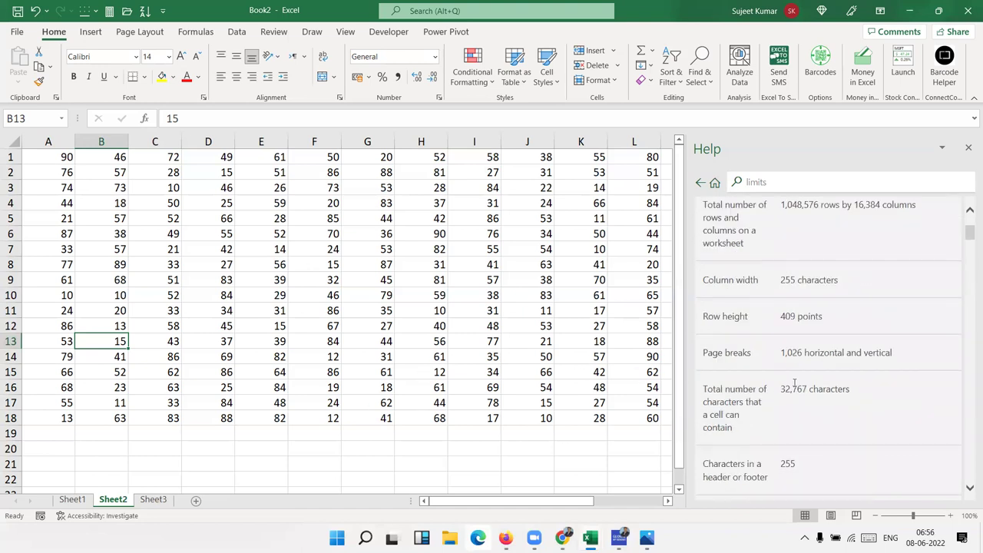
{"action": "left_click_drag", "start_coordinate": [792, 388], "coordinate": [809, 389]}
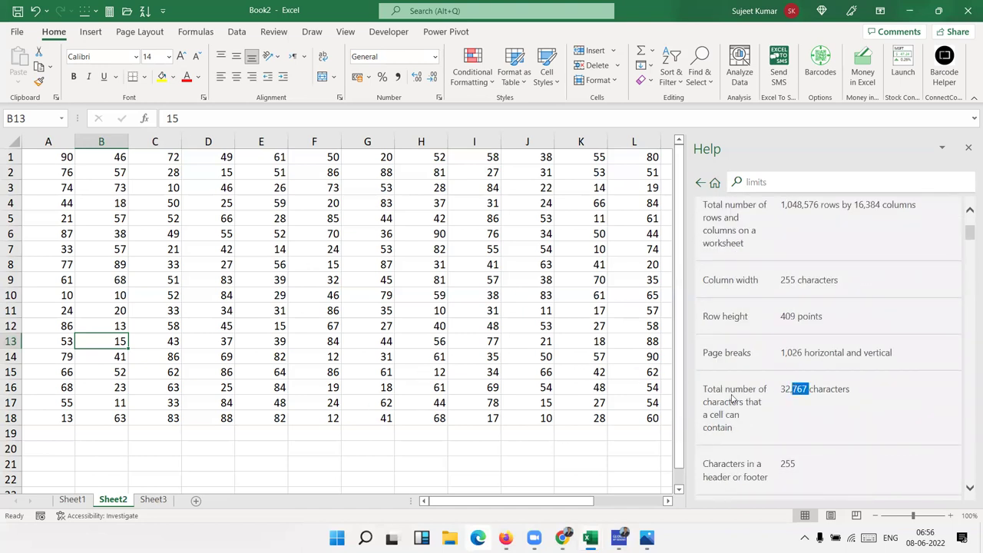
{"action": "left_click", "coordinate": [421, 433]}
{"action": "left_click", "coordinate": [787, 461]}
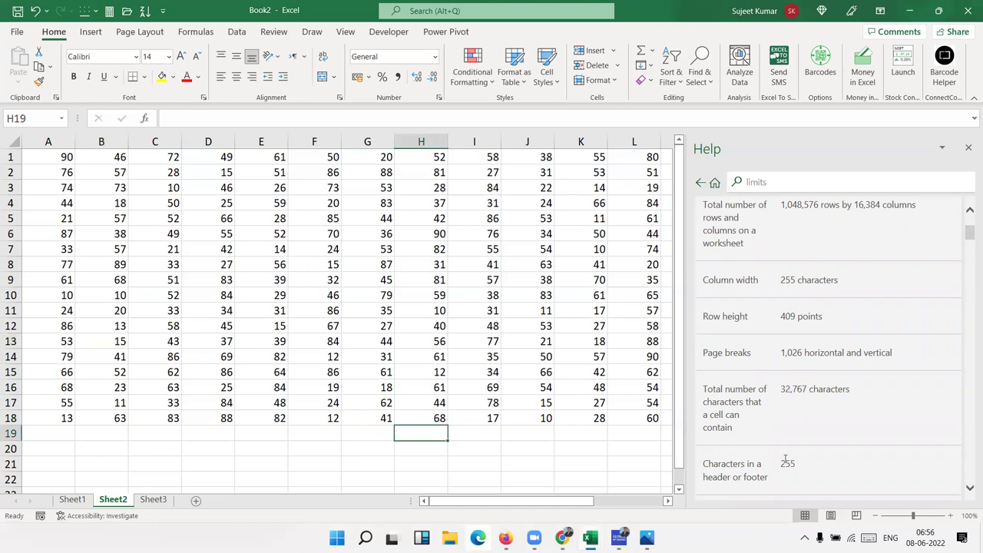
Highlight that sheets in a workbook are limited by available memory
{"action": "scroll", "coordinate": [787, 459], "scroll_direction": "down", "scroll_amount": 5}
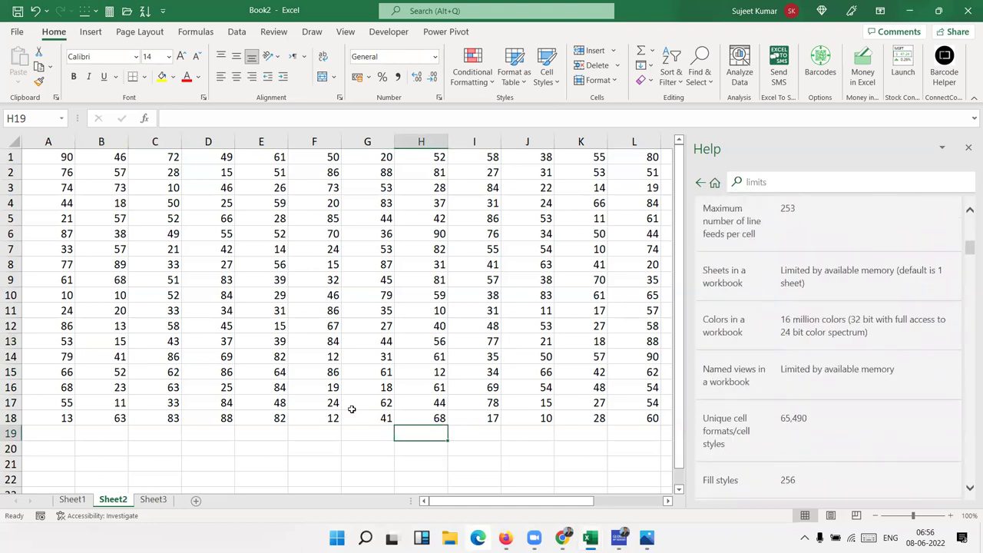
{"action": "left_click", "coordinate": [89, 453]}
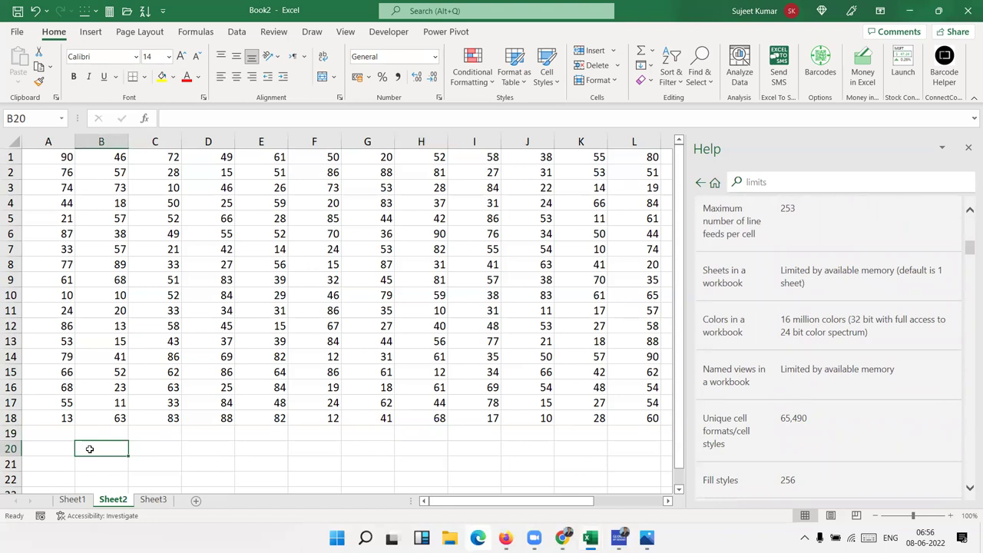
{"action": "double_click", "coordinate": [713, 269]}
{"action": "triple_click", "coordinate": [713, 269]}
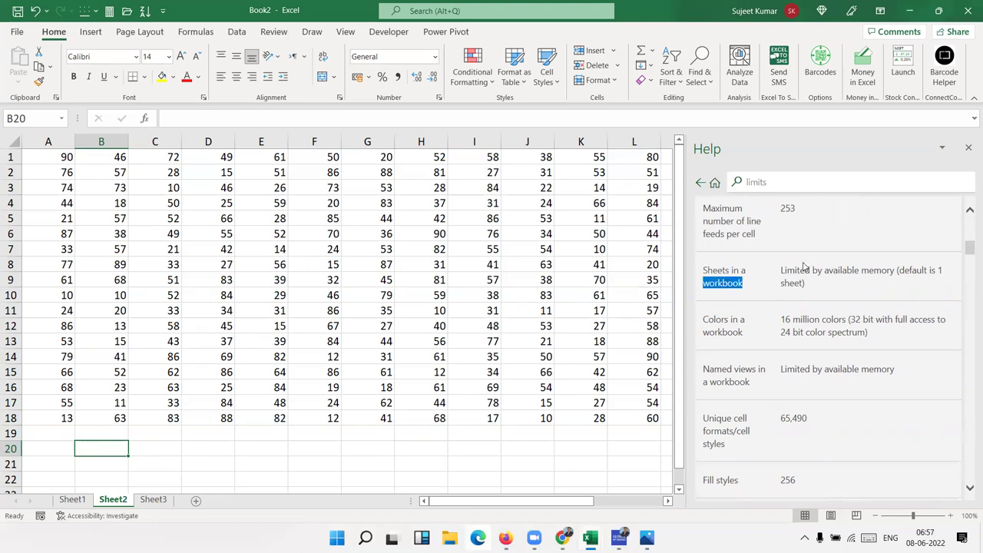
{"action": "left_click", "coordinate": [799, 269]}
{"action": "left_click_drag", "start_coordinate": [799, 269], "coordinate": [895, 269]}
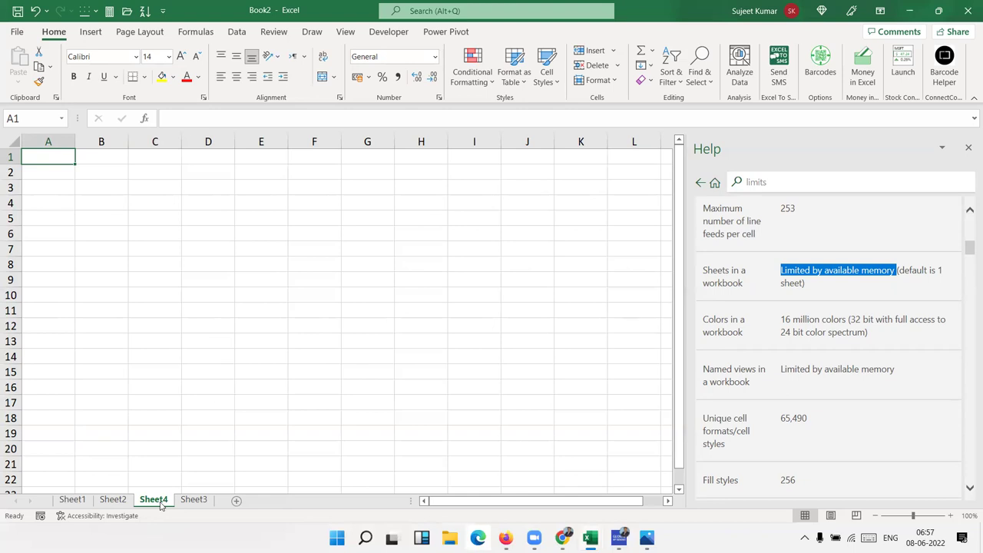
Note the 255-character column width limit and test it by widening column A on Sheet4
{"action": "scroll", "coordinate": [826, 349], "scroll_direction": "up", "scroll_amount": 5}
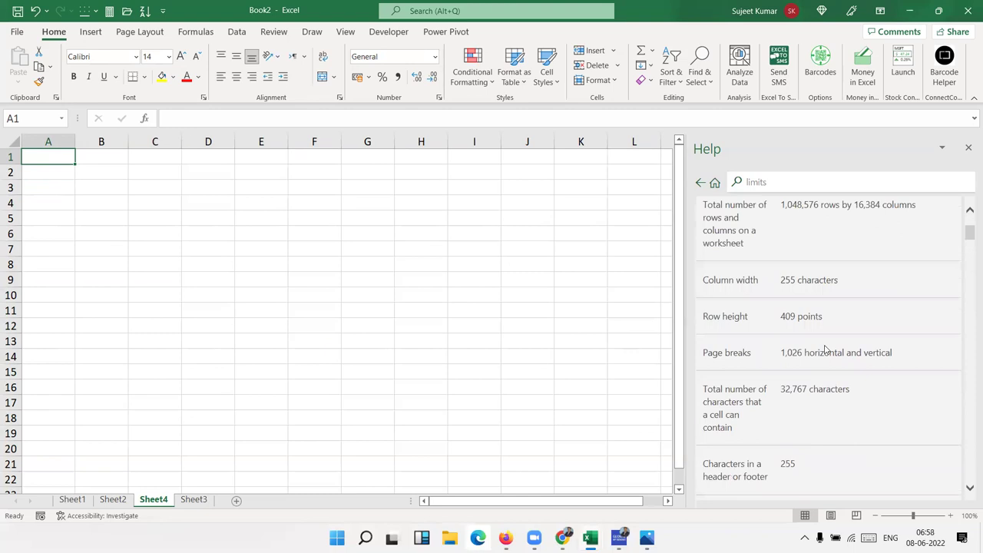
{"action": "scroll", "coordinate": [826, 350], "scroll_direction": "up", "scroll_amount": 3}
{"action": "scroll", "coordinate": [826, 349], "scroll_direction": "down", "scroll_amount": 3}
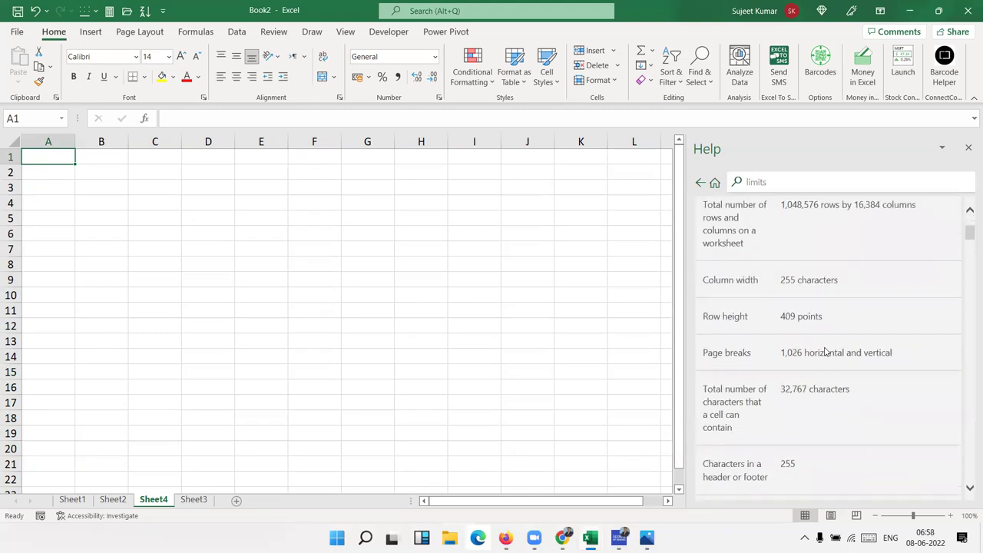
{"action": "double_click", "coordinate": [784, 281]}
{"action": "mouse_move", "coordinate": [75, 141]}
{"action": "left_mouse_down"}
{"action": "mouse_move", "coordinate": [172, 163]}
{"action": "mouse_move", "coordinate": [376, 166]}
{"action": "left_mouse_up"}
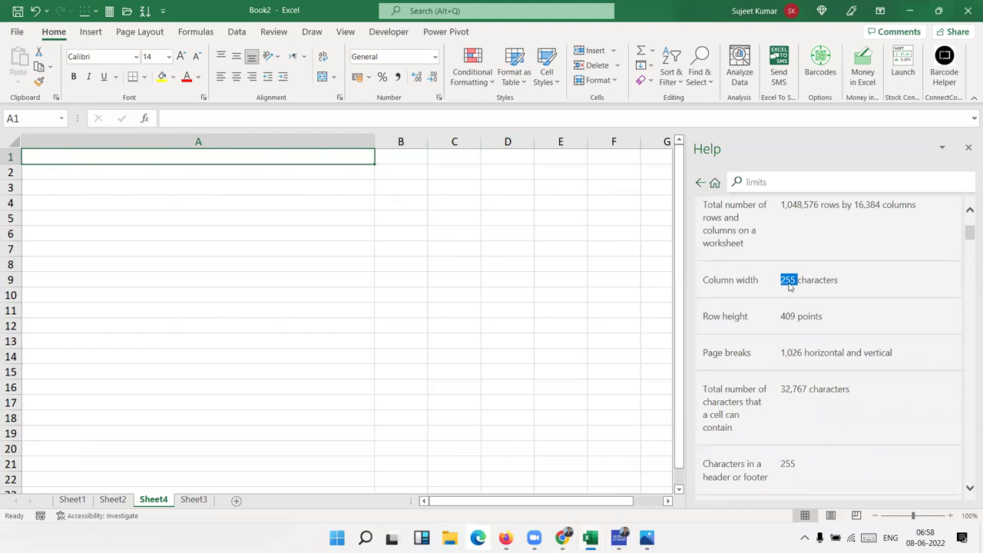
{"action": "triple_click", "coordinate": [789, 286]}
{"action": "double_click", "coordinate": [789, 286]}
{"action": "mouse_move", "coordinate": [375, 141]}
{"action": "left_mouse_down"}
{"action": "mouse_move", "coordinate": [207, 155]}
{"action": "mouse_move", "coordinate": [117, 143]}
{"action": "left_mouse_up"}
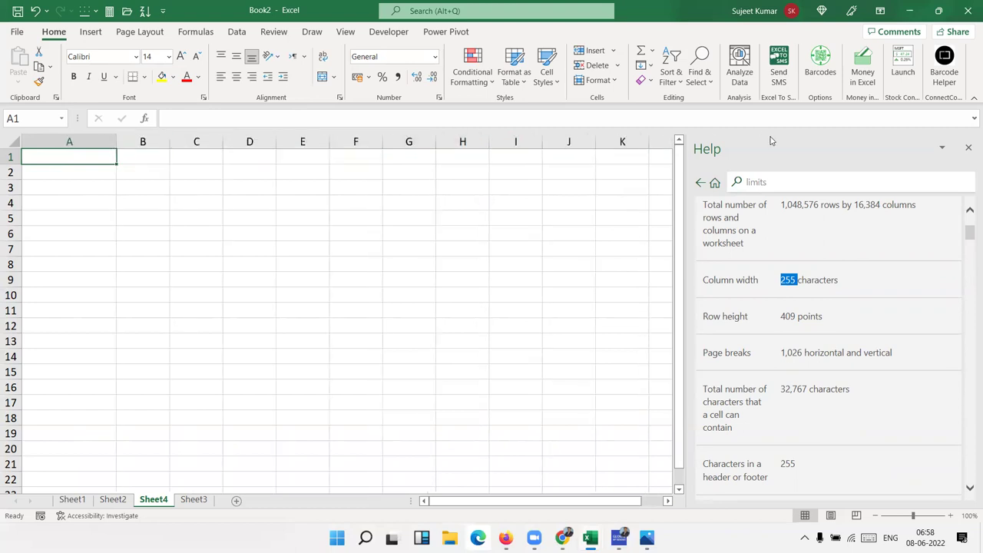
{"action": "left_click", "coordinate": [72, 499]}
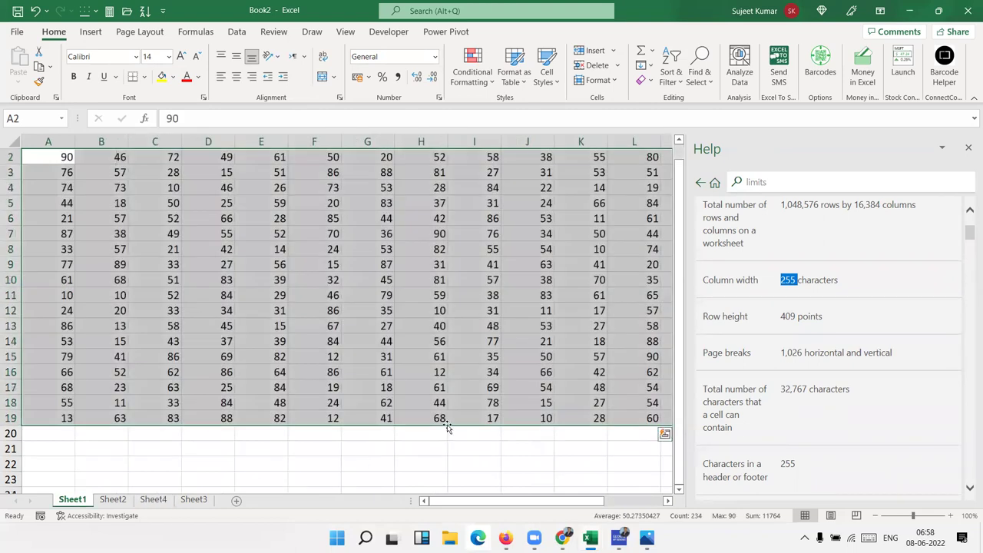
{"action": "left_click_drag", "start_coordinate": [437, 403], "coordinate": [30, 159]}
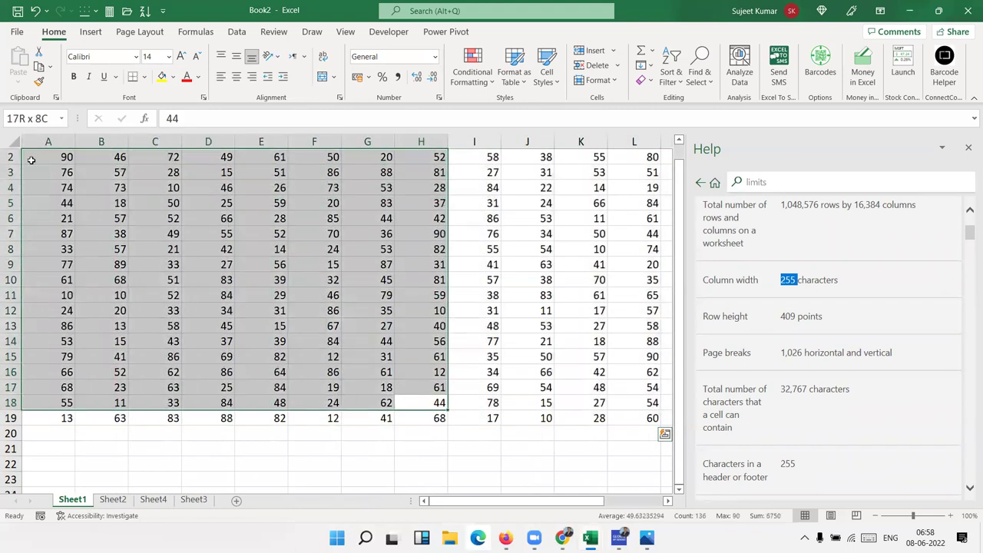
{"action": "left_click", "coordinate": [782, 181]}
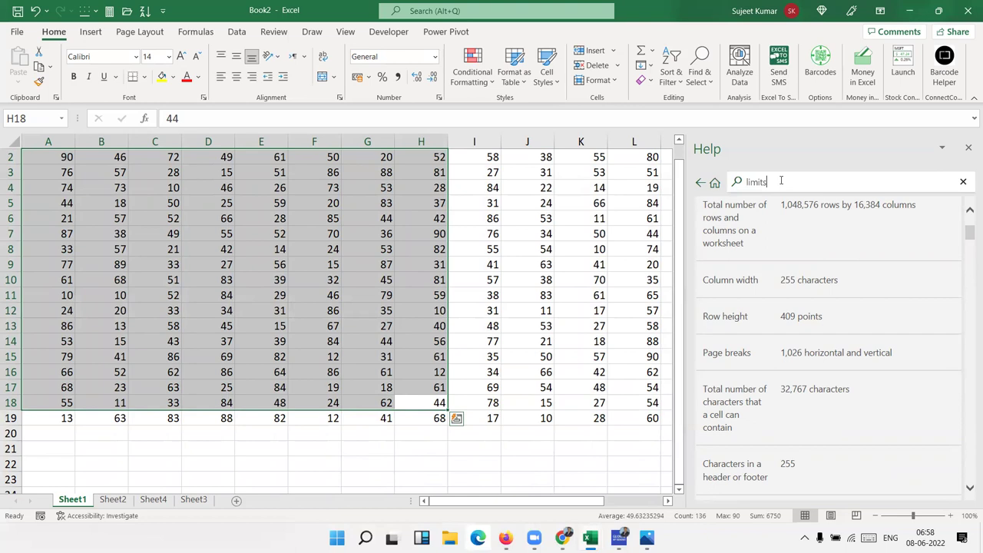
{"action": "left_click_drag", "start_coordinate": [781, 181], "coordinate": [686, 189]}
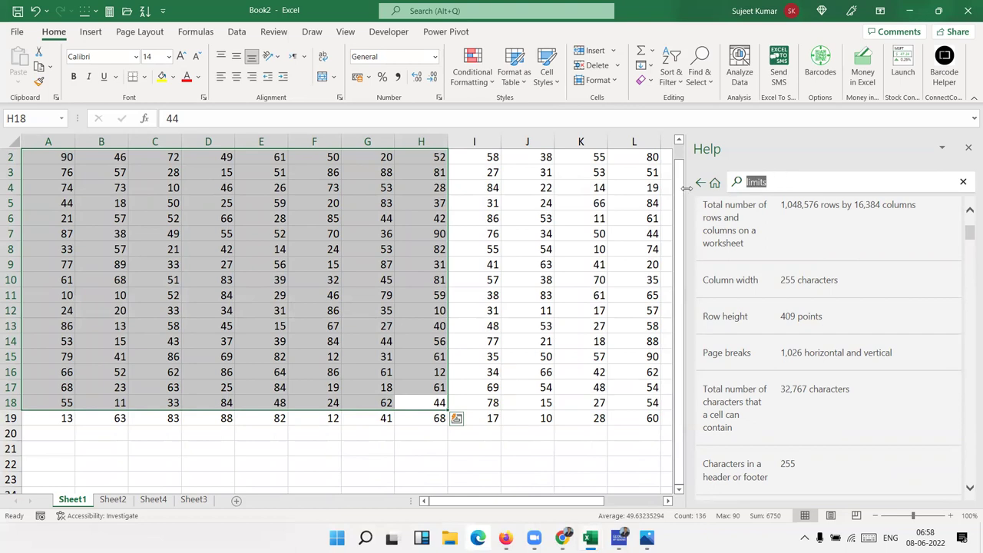